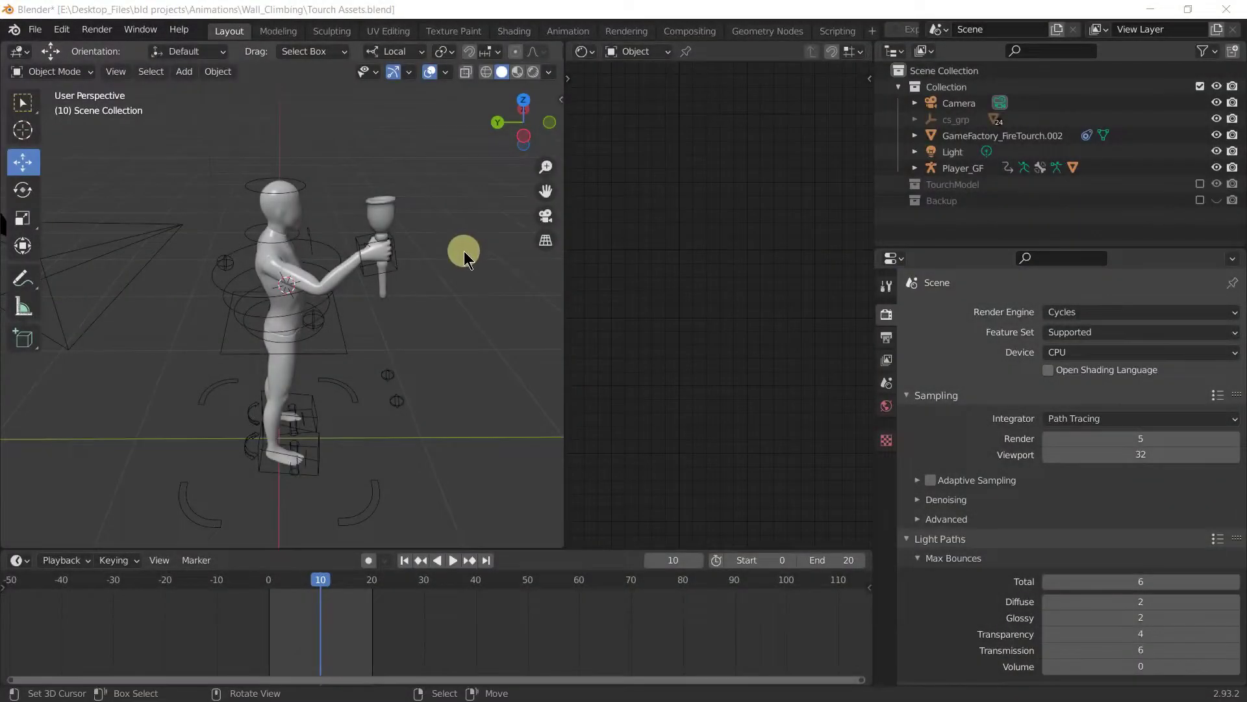
Step: Examine the generator machine model and the armoured character model from several angles
{"action": "middle_click_drag", "start_coordinate": [464, 250], "coordinate": [312, 282]}
{"action": "right_click", "coordinate": [339, 270]}
{"action": "key", "text": "alt+a"}
{"action": "scroll", "coordinate": [301, 253], "scroll_direction": "up", "scroll_amount": 1}
{"action": "middle_click_drag", "start_coordinate": [192, 247], "coordinate": [389, 286]}
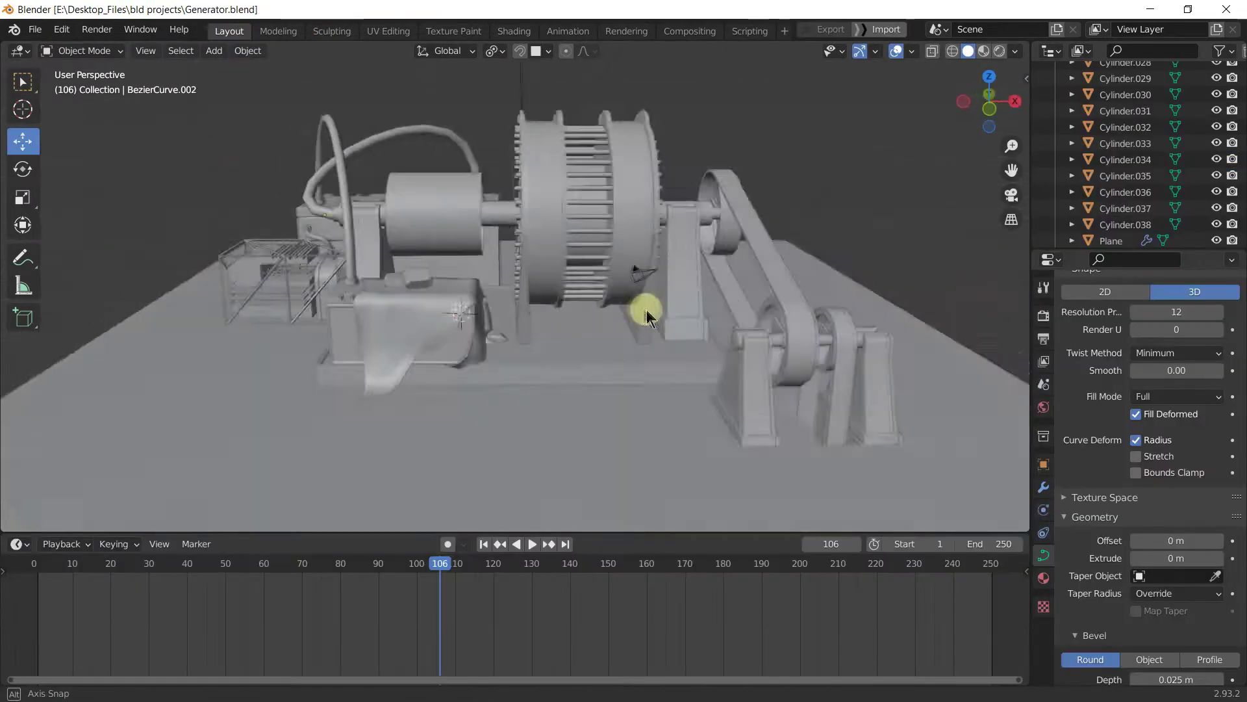
{"action": "middle_click_drag", "start_coordinate": [641, 312], "coordinate": [590, 282]}
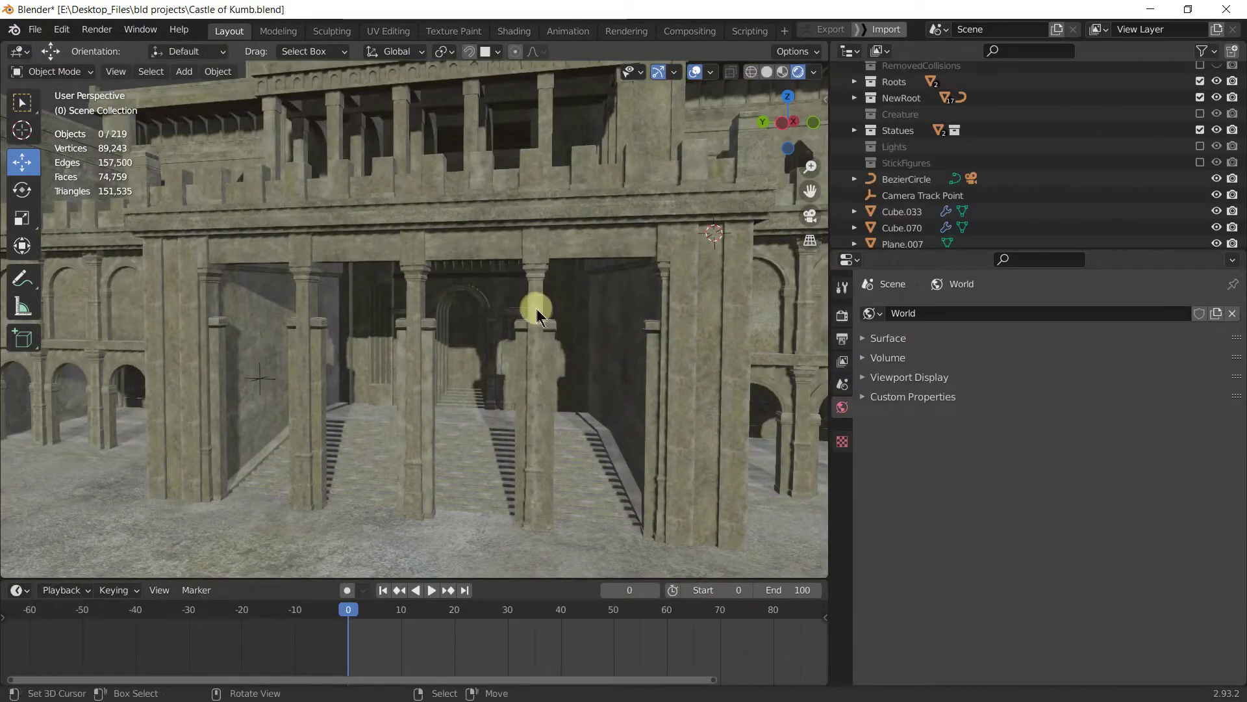
{"action": "middle_click_drag", "start_coordinate": [537, 309], "coordinate": [454, 268]}
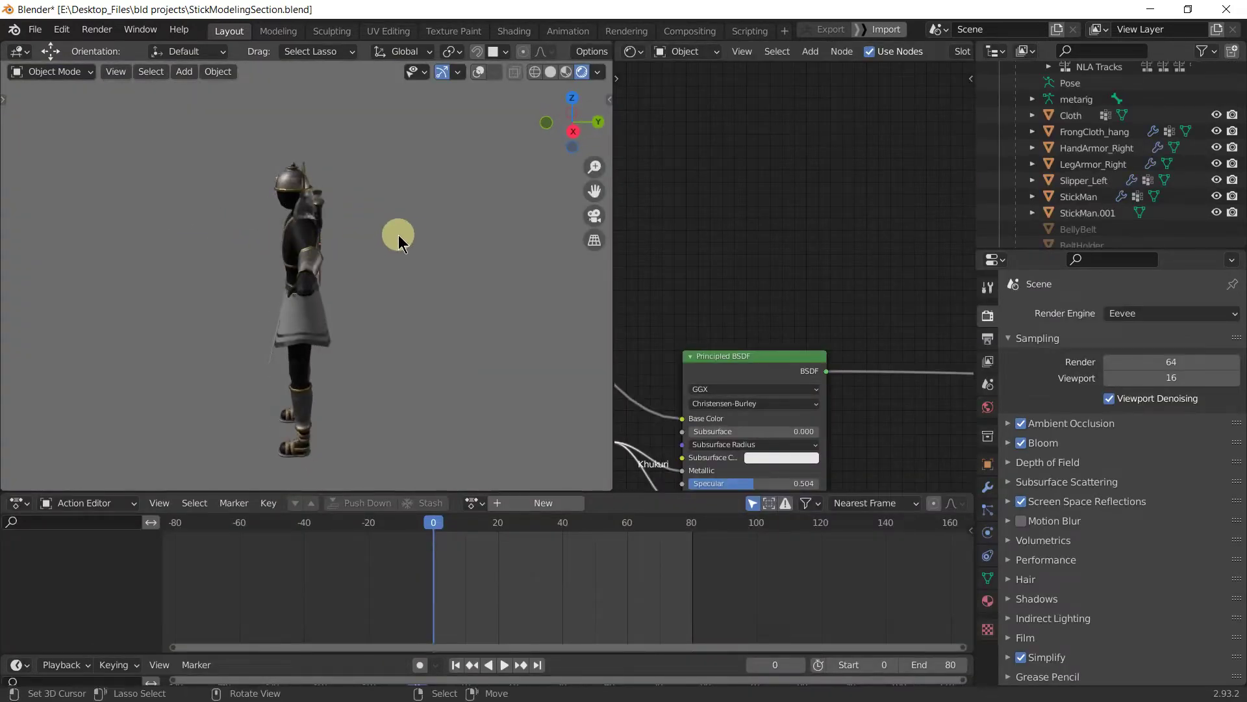
{"action": "mouse_move", "coordinate": [412, 224]}
{"action": "middle_mouse_down"}
{"action": "mouse_move", "coordinate": [346, 212]}
{"action": "mouse_move", "coordinate": [395, 238]}
{"action": "mouse_move", "coordinate": [398, 253]}
{"action": "mouse_move", "coordinate": [412, 229]}
{"action": "middle_mouse_up"}
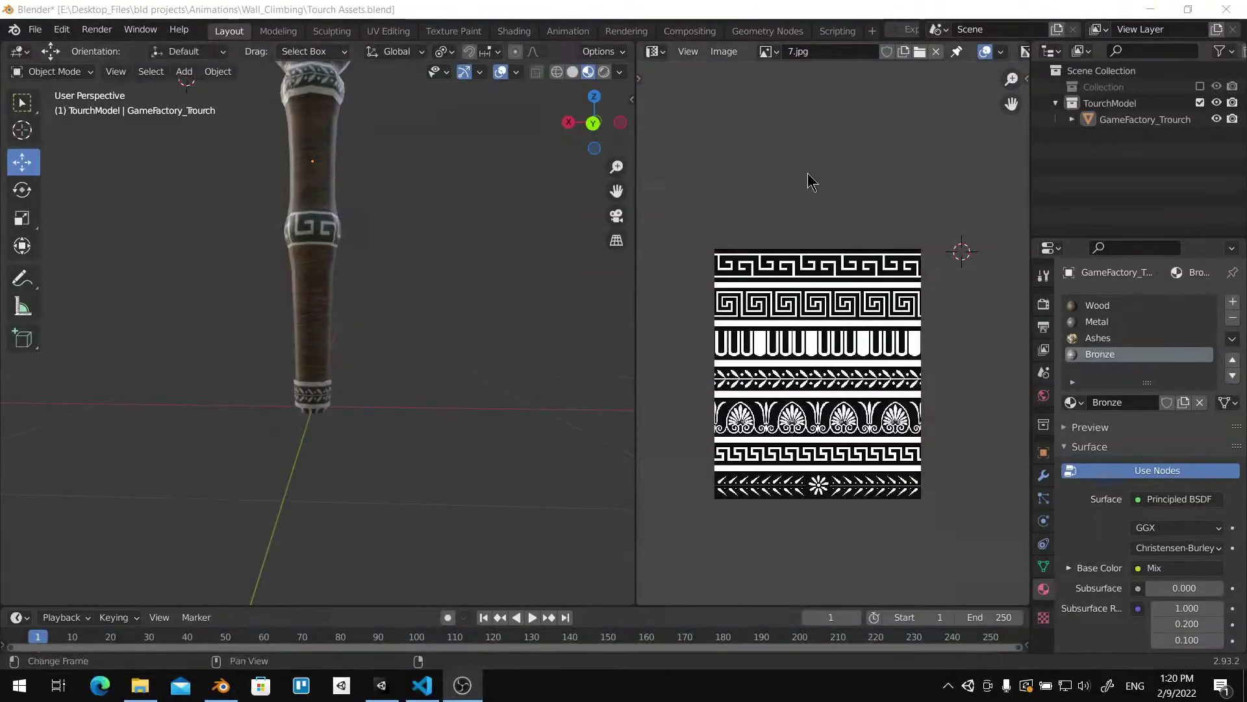
Step: Examine the torch model's patterned handle bands, its head and its mesh in Edit Mode
{"action": "scroll", "coordinate": [370, 142], "scroll_direction": "up", "scroll_amount": 2}
{"action": "middle_click_drag", "start_coordinate": [371, 142], "coordinate": [351, 204]}
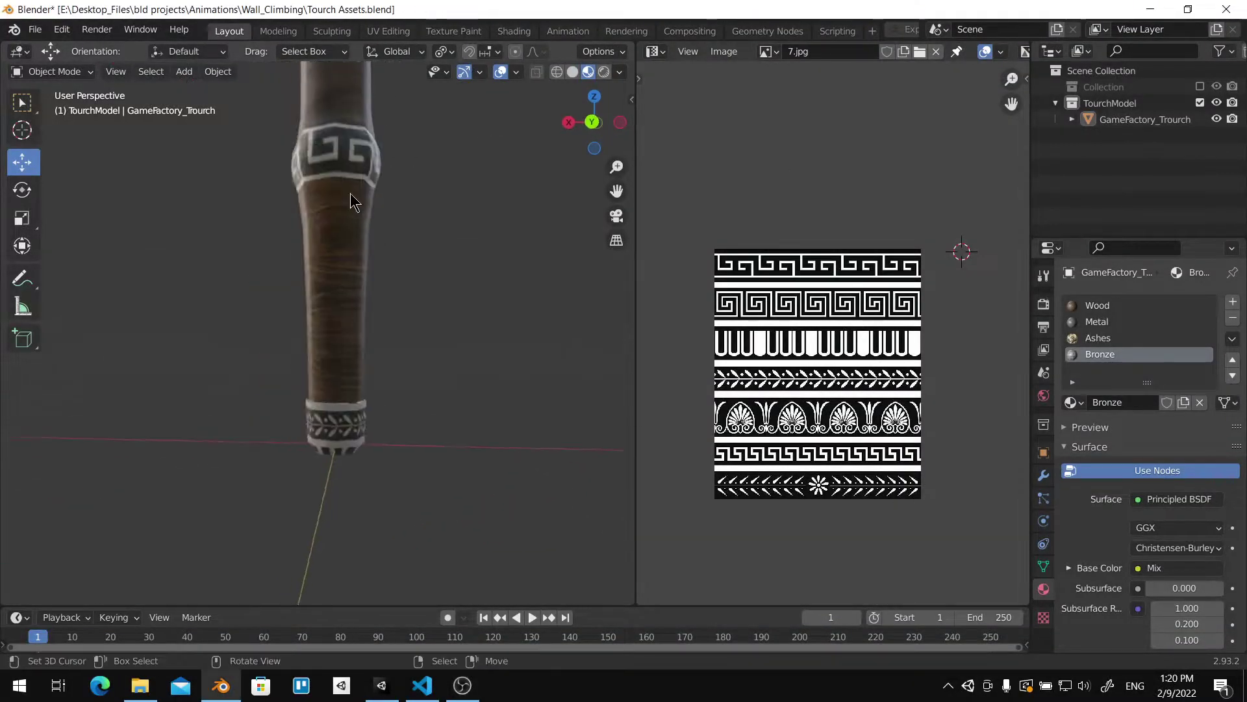
{"action": "right_click", "coordinate": [350, 207]}
{"action": "scroll", "coordinate": [370, 364], "scroll_direction": "up", "scroll_amount": 5}
{"action": "middle_click_drag", "start_coordinate": [384, 364], "coordinate": [412, 273]}
{"action": "key", "text": "Tab"}
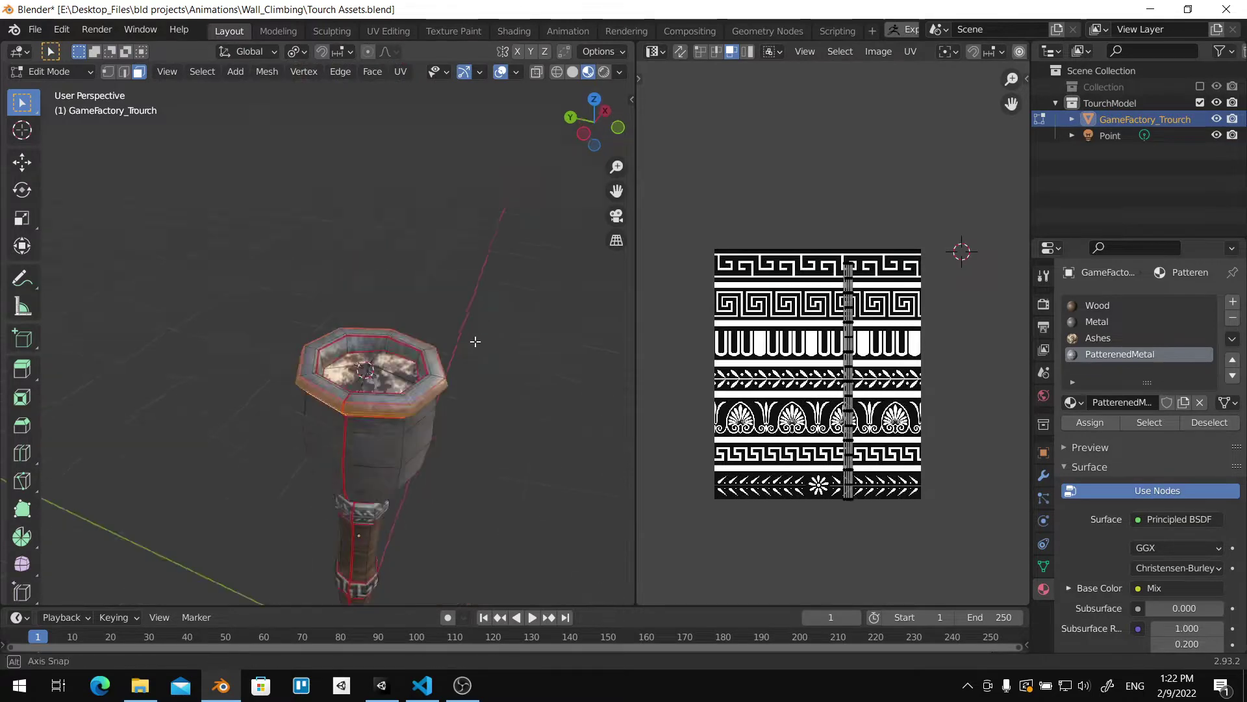
{"action": "key", "text": "Tab"}
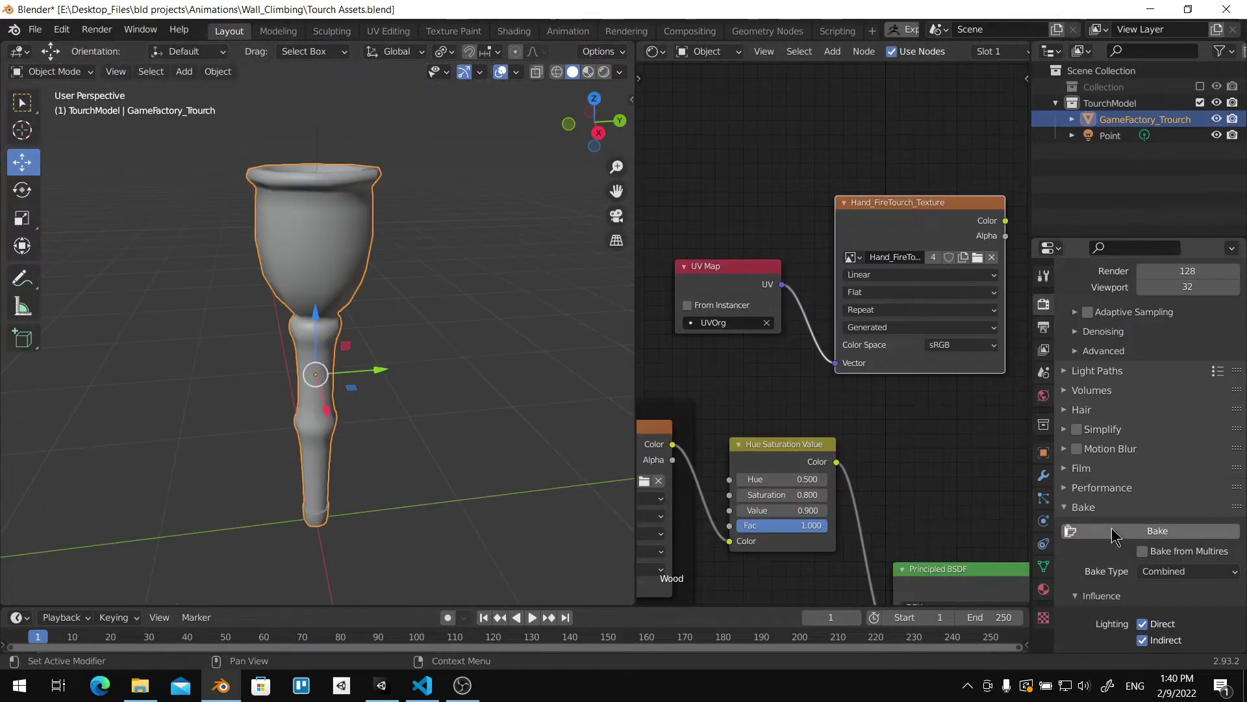
{"action": "left_click", "coordinate": [1176, 571]}
{"action": "left_click", "coordinate": [1136, 412]}
{"action": "scroll", "coordinate": [1154, 555], "scroll_direction": "down", "scroll_amount": 5}
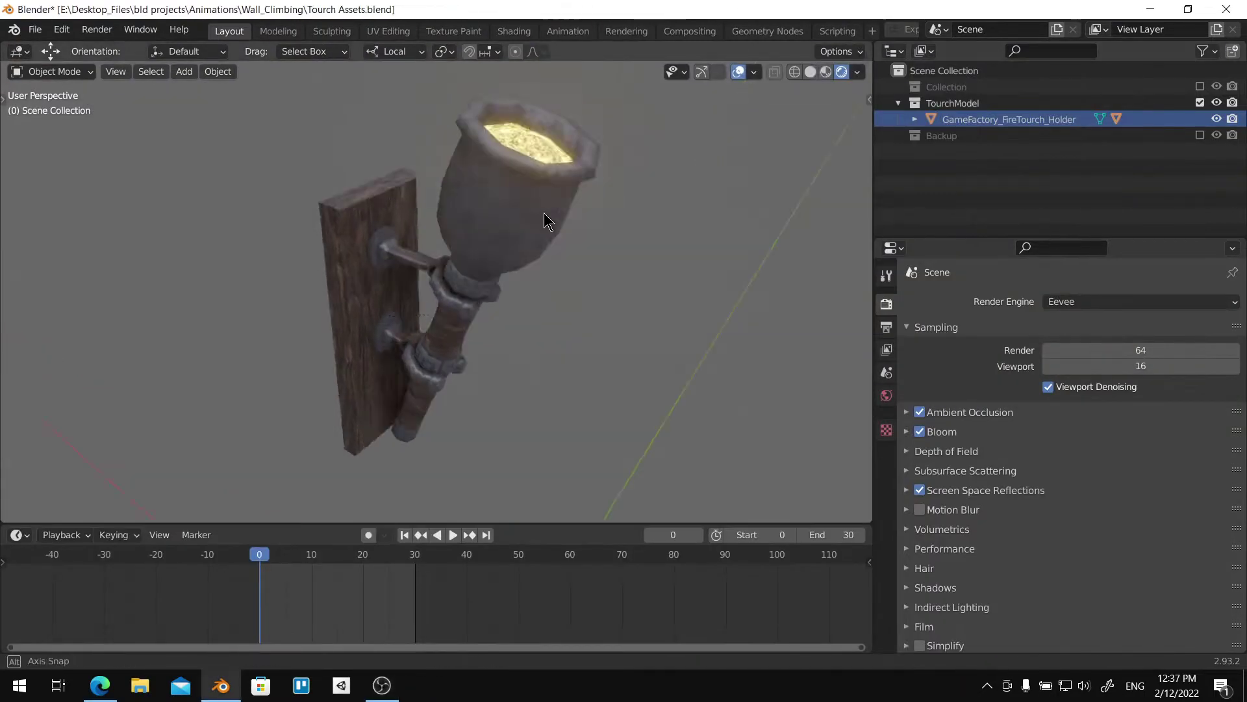
Step: Inspect the wall torch holder model and show it in wireframe shading
{"action": "middle_click_drag", "start_coordinate": [544, 214], "coordinate": [510, 143]}
{"action": "key", "text": "shift+z"}
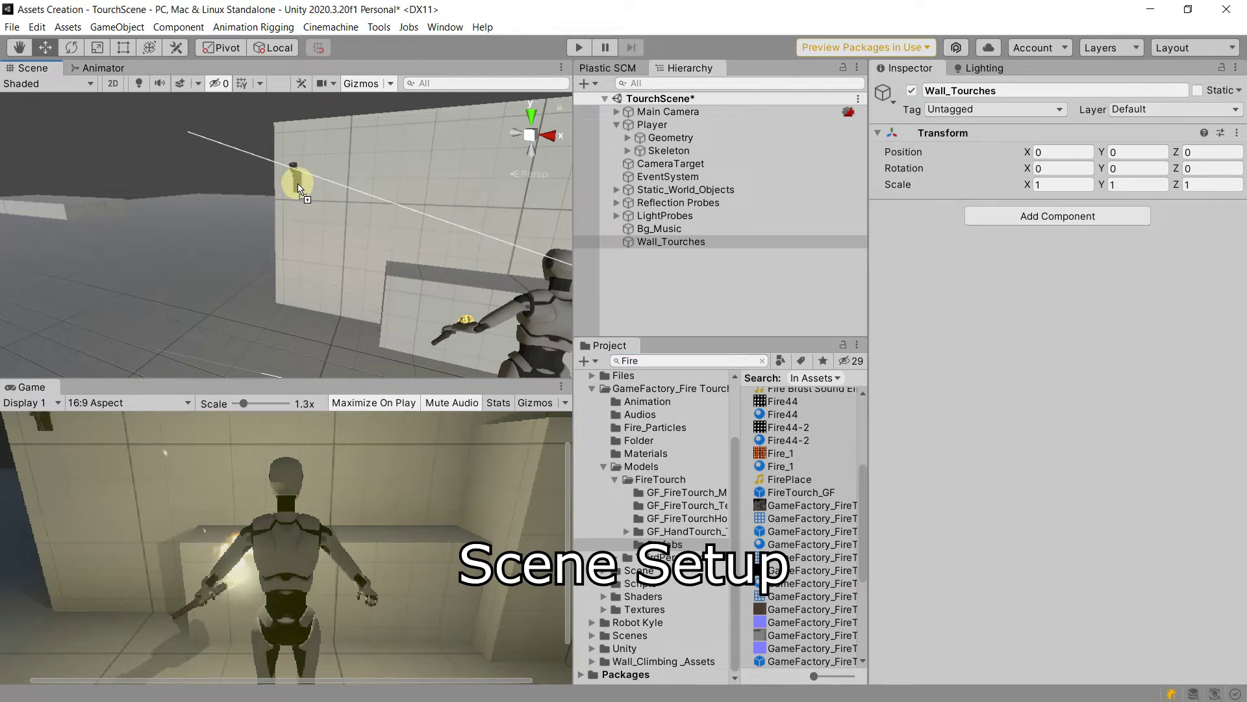
{"action": "left_click_drag", "start_coordinate": [300, 190], "coordinate": [388, 254]}
Step: Add an empty child object named LHS_Weapons under the character's Left_Hand bone and fit the HandTourch_GF torch in the hand
{"action": "key", "text": "f"}
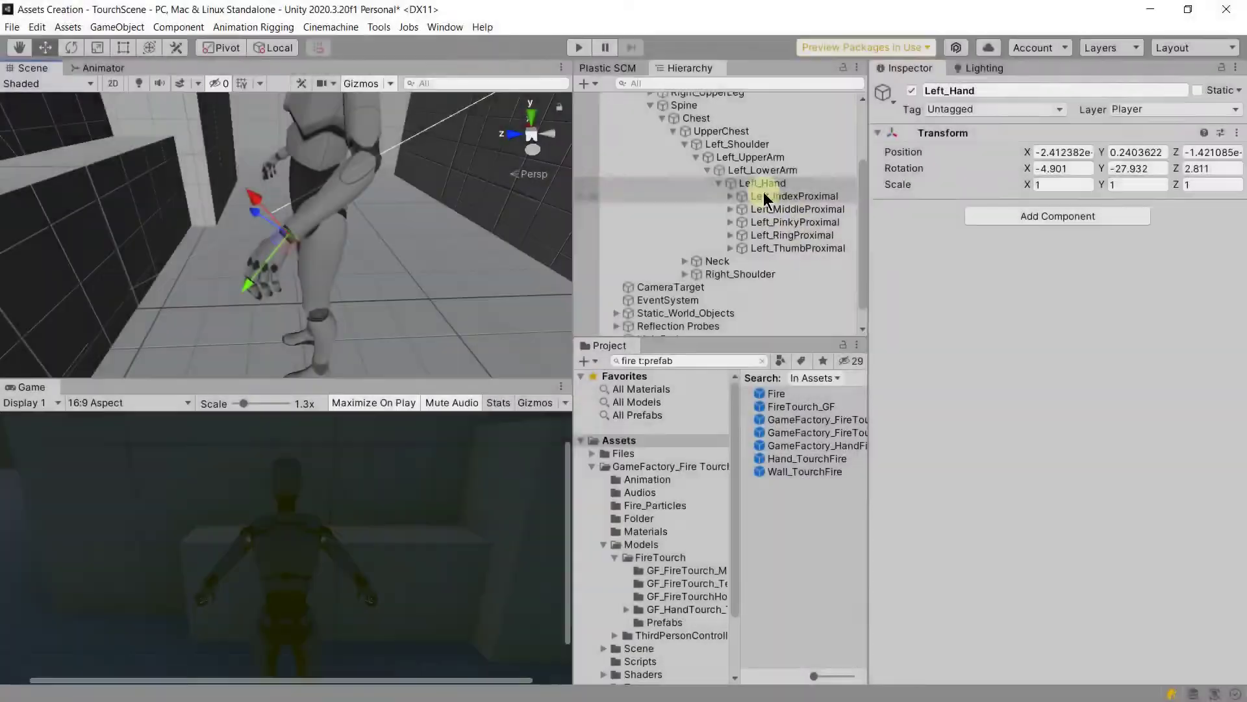
{"action": "right_click", "coordinate": [763, 187]}
{"action": "left_click", "coordinate": [797, 355]}
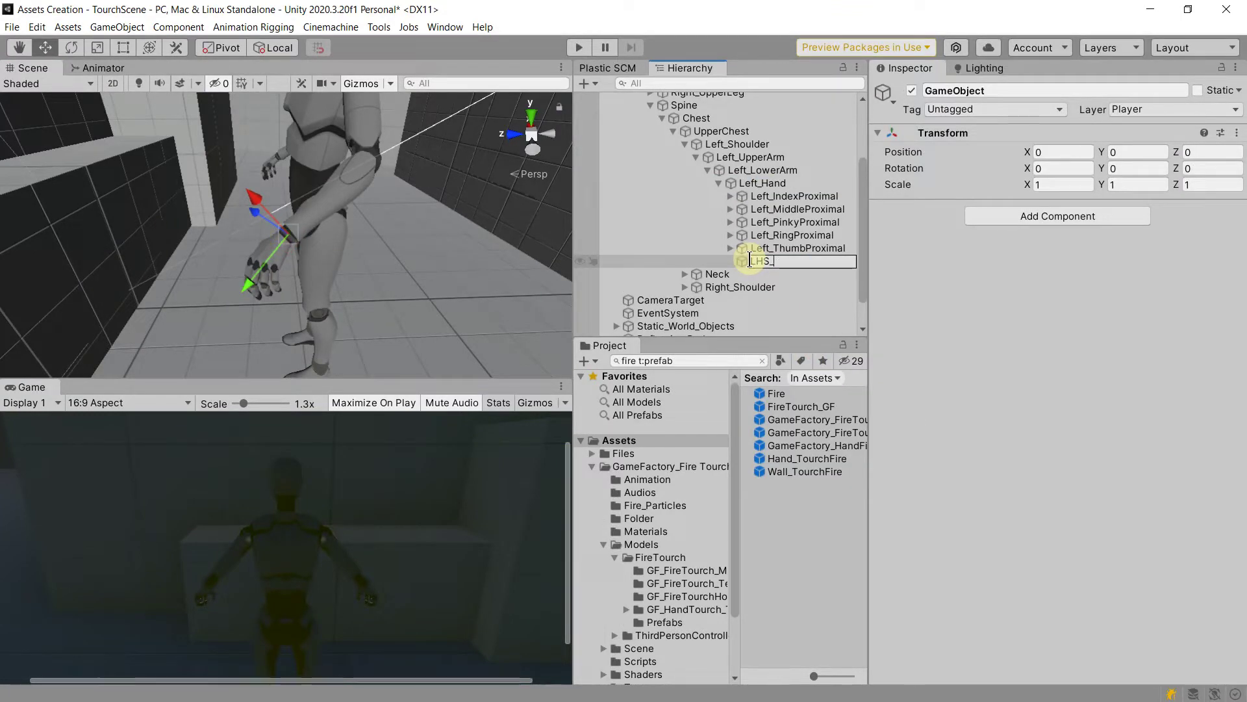
{"action": "type", "text": "LHS_Weapons"}
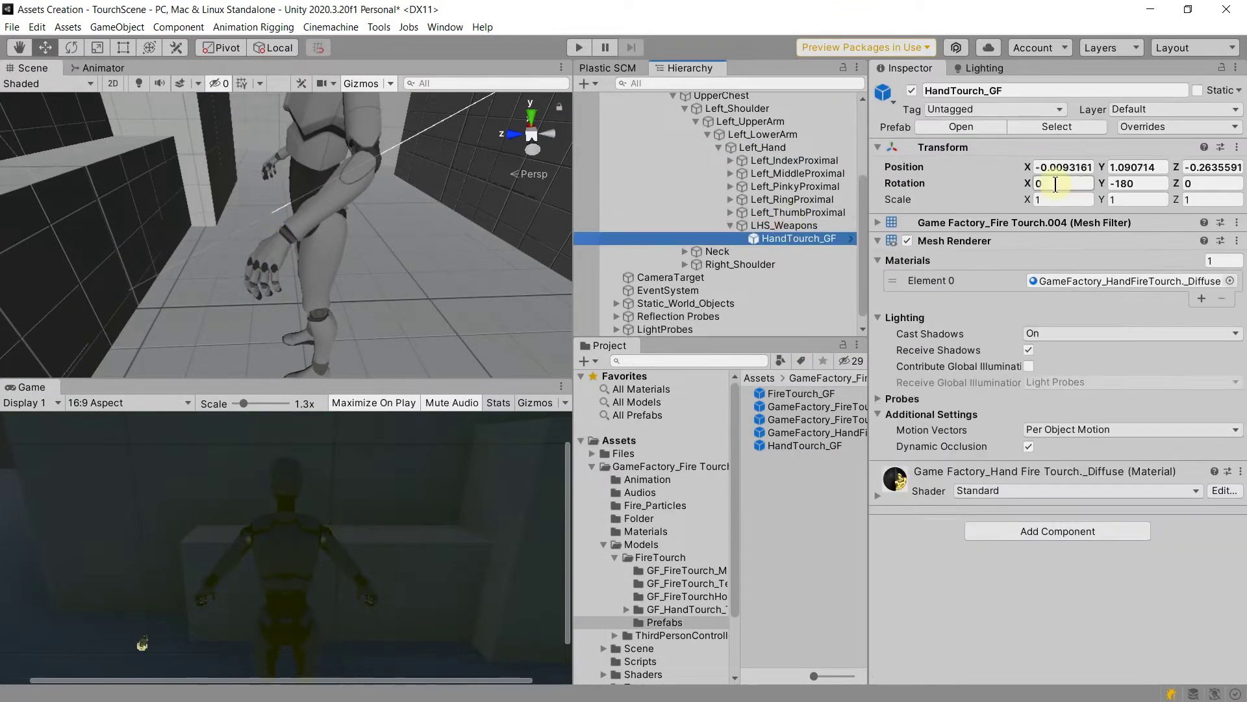
{"action": "left_click", "coordinate": [510, 141]}
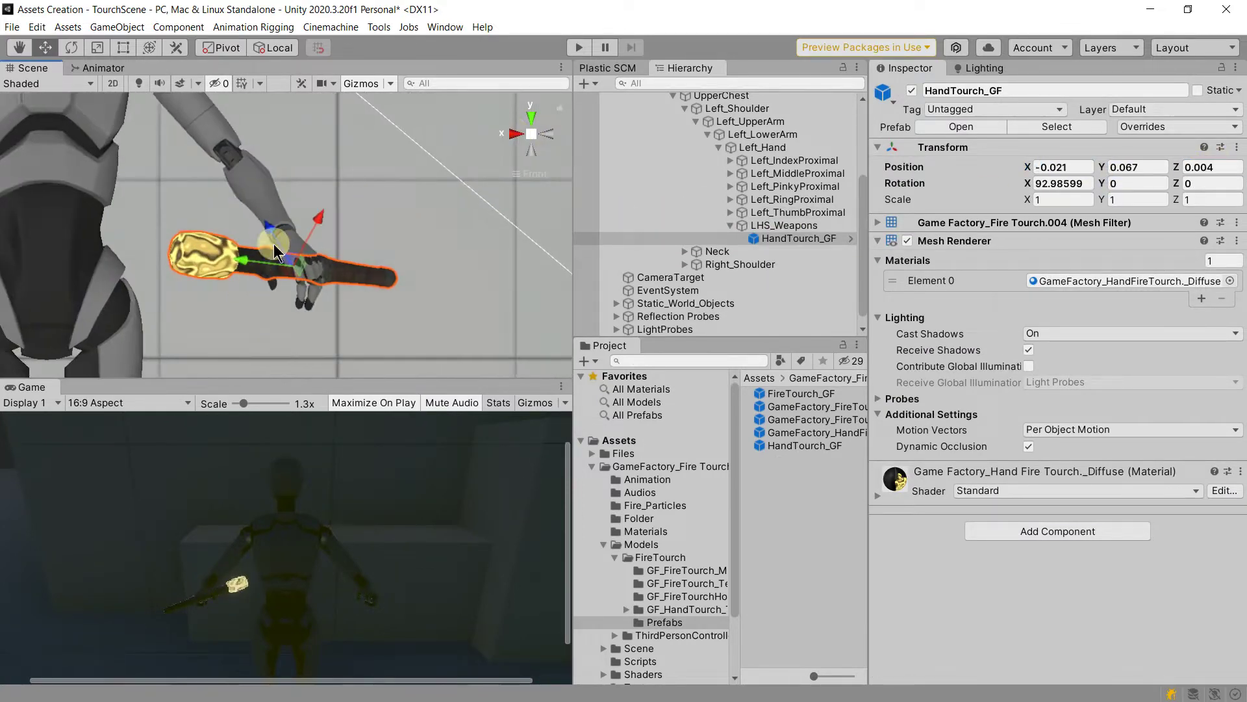
Step: Play-test TourchScene by walking the character around the walls and blocks with the torch in hand
{"action": "left_click", "coordinate": [580, 51]}
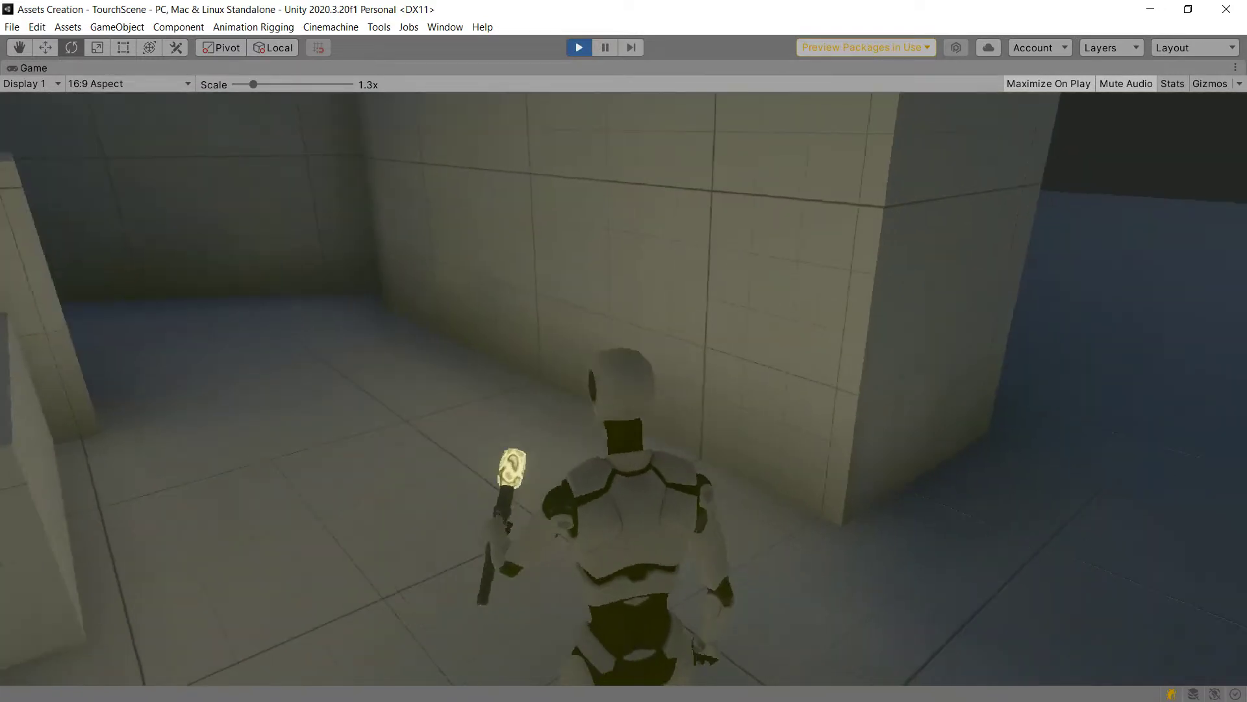
{"action": "key", "text": "w"}
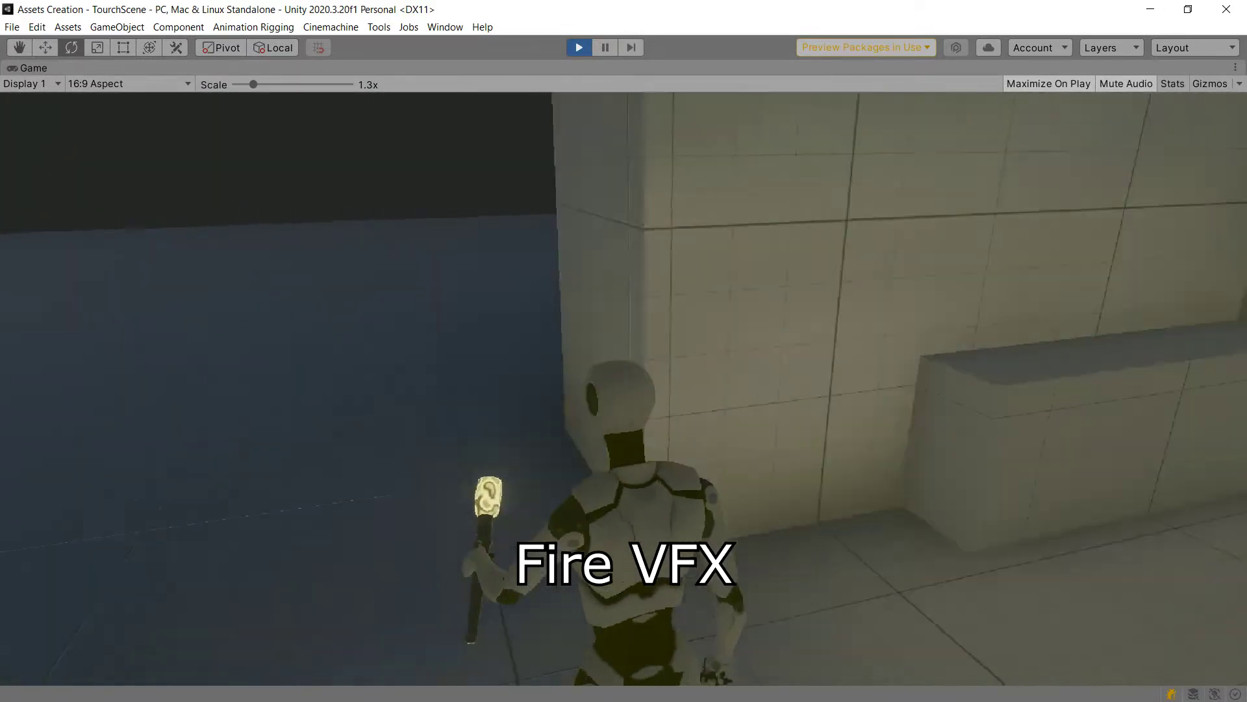
{"action": "key", "text": "w"}
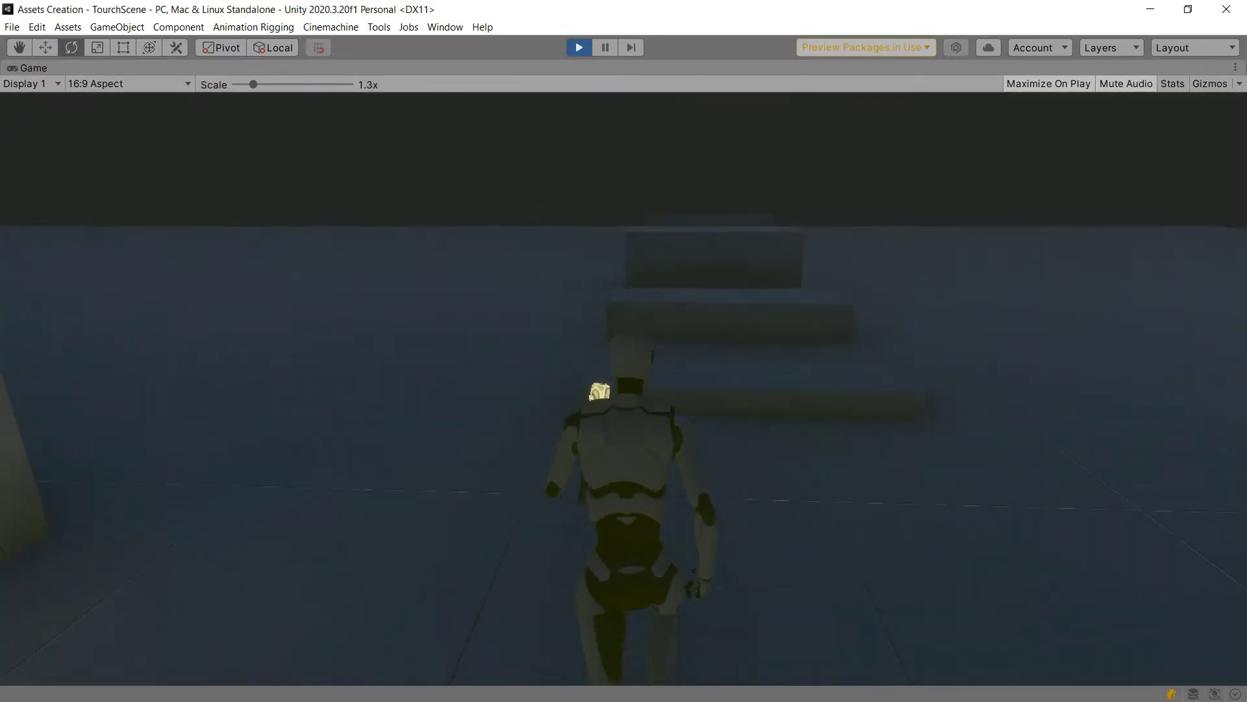
{"action": "key", "text": "w"}
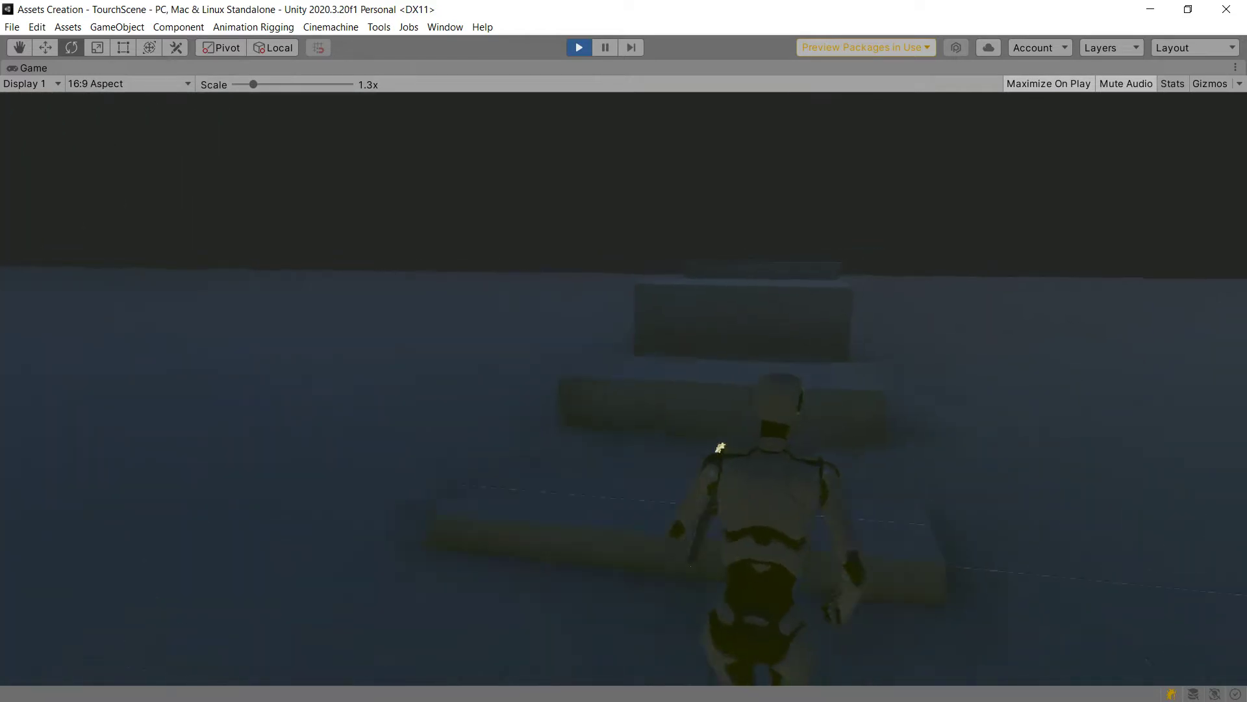
{"action": "key", "text": "w"}
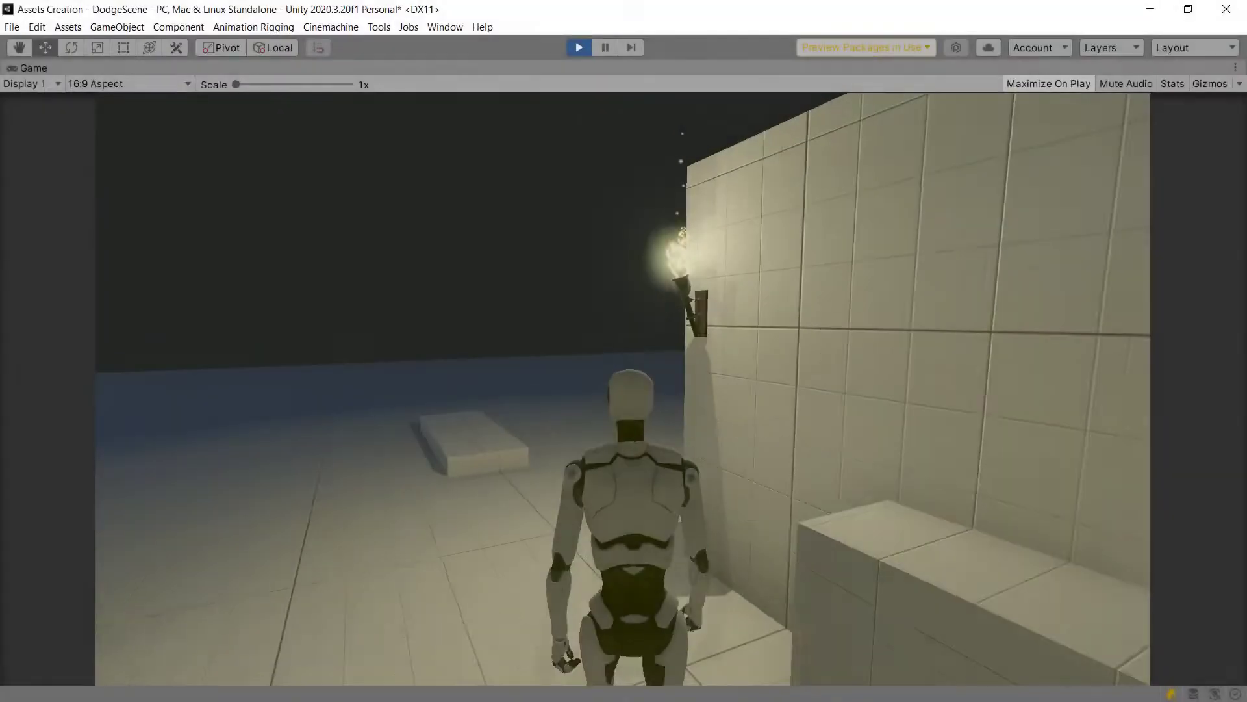
{"action": "key", "text": "w"}
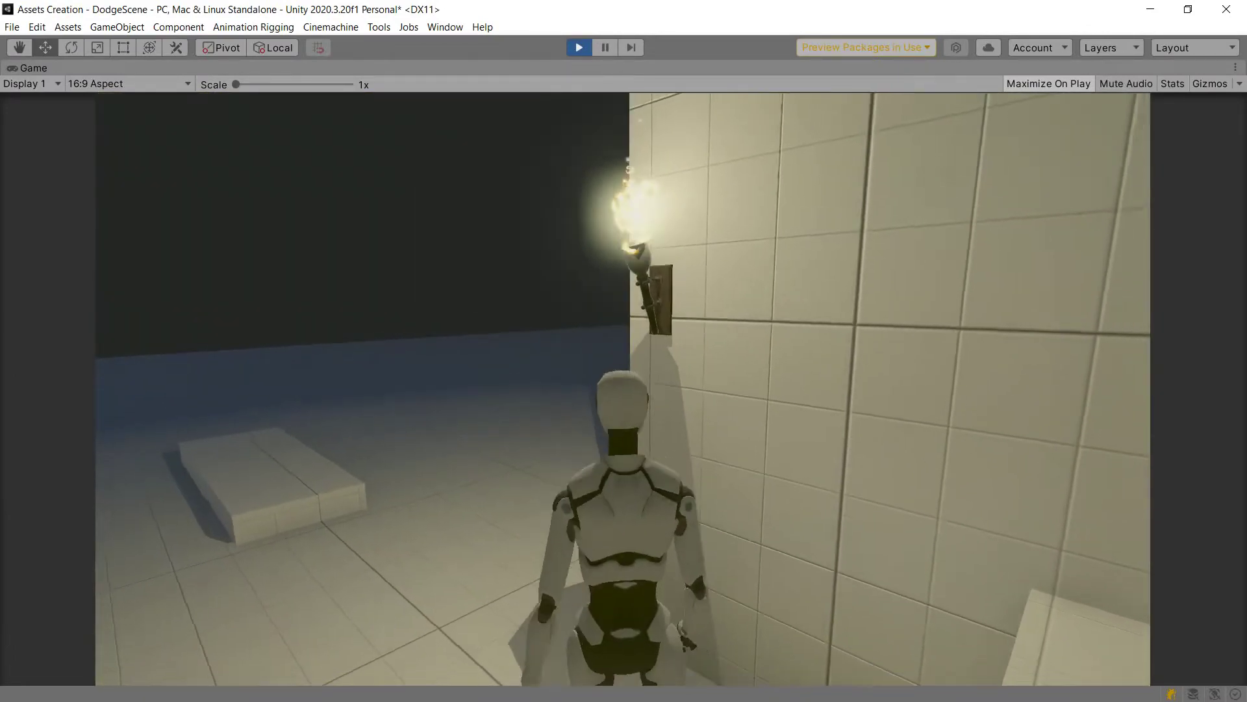
Step: Play-test DodgeScene around the burning wall torch, stopping once to check the hand torch's Fire particle object
{"action": "key", "text": "s"}
{"action": "key", "text": "d"}
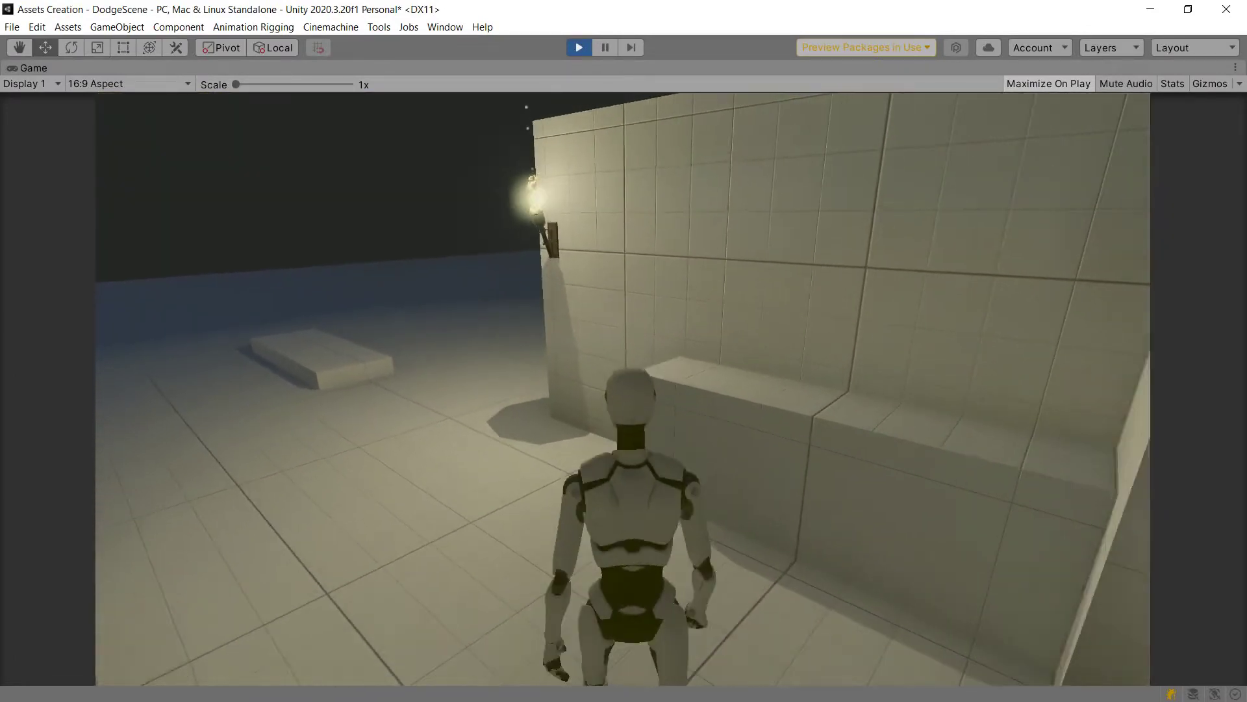
{"action": "key", "text": "w"}
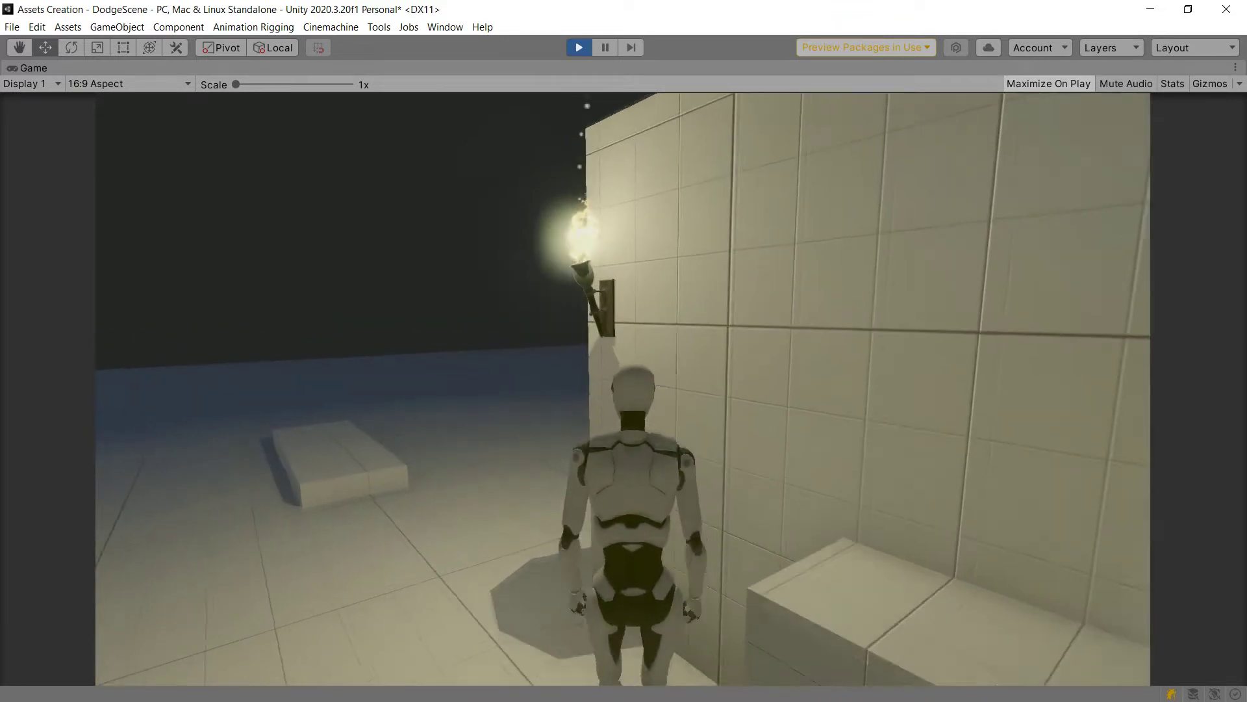
{"action": "key", "text": "ctrl+p"}
{"action": "left_click", "coordinate": [321, 217]}
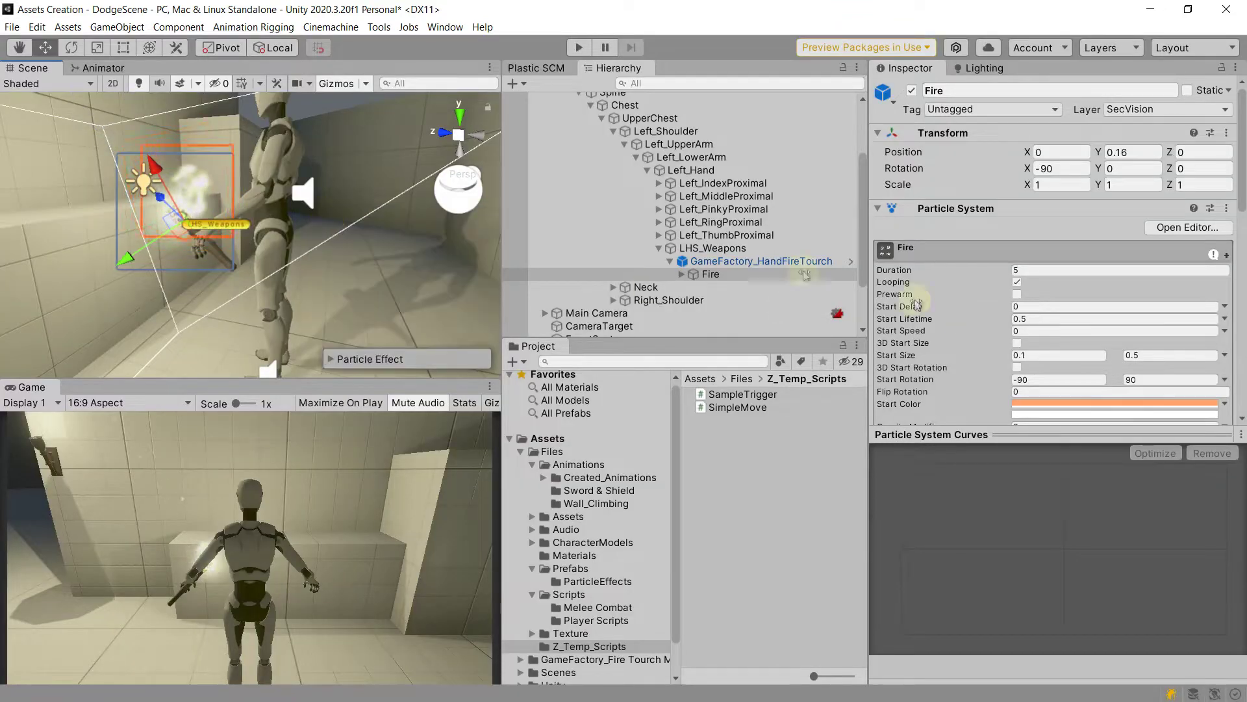
{"action": "key", "text": "ctrl+p"}
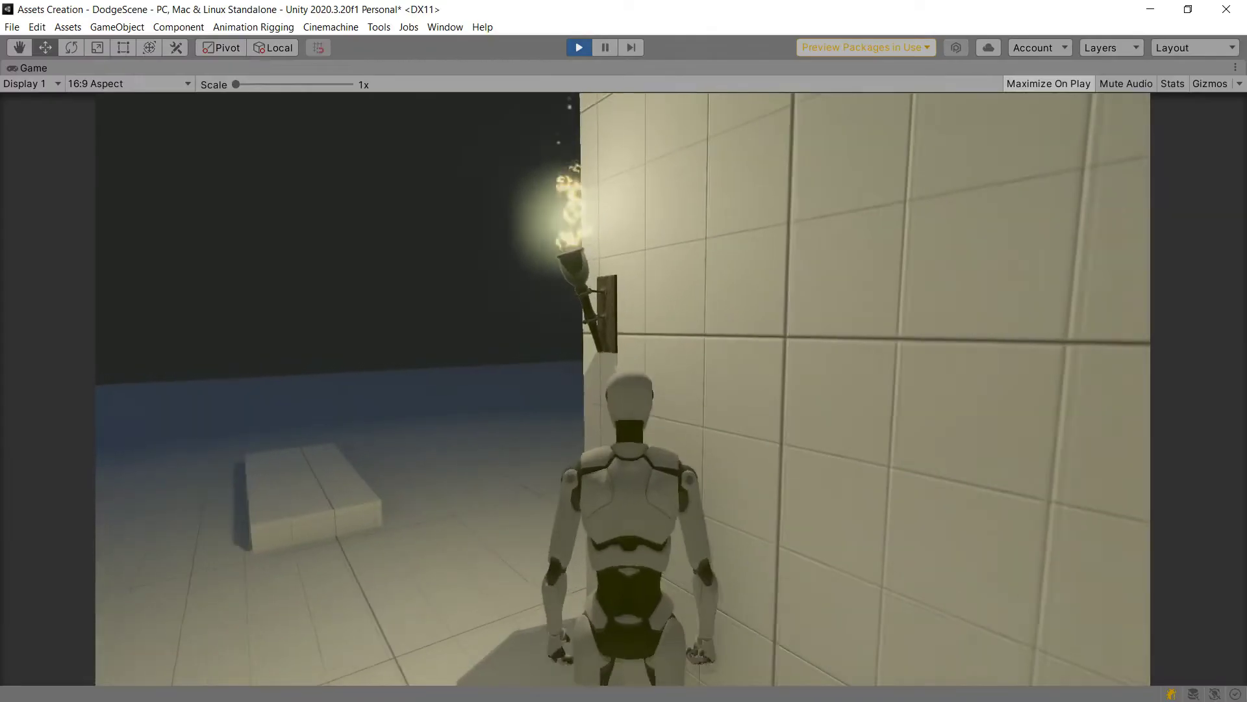
{"action": "key", "text": "s"}
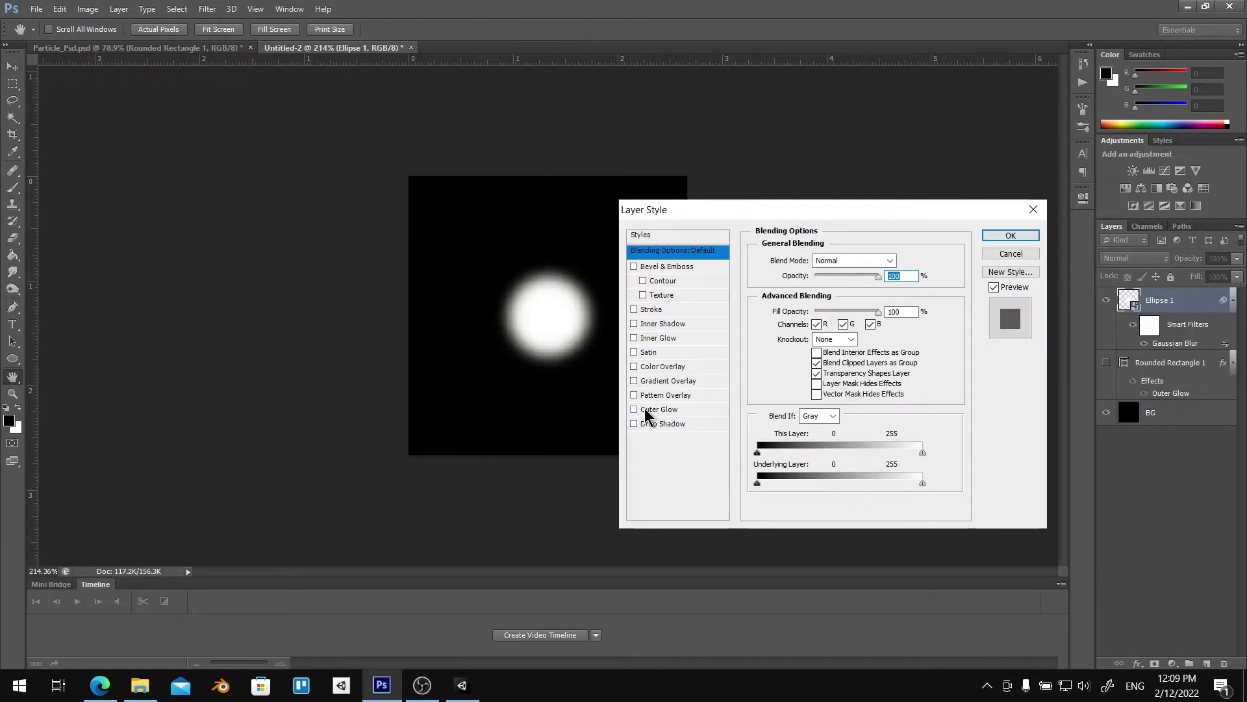
Step: Add an Outer Glow to the Ellipse 1 layer with 59% opacity, 100% noise, 5% spread and 80 px size
{"action": "left_click", "coordinate": [645, 409]}
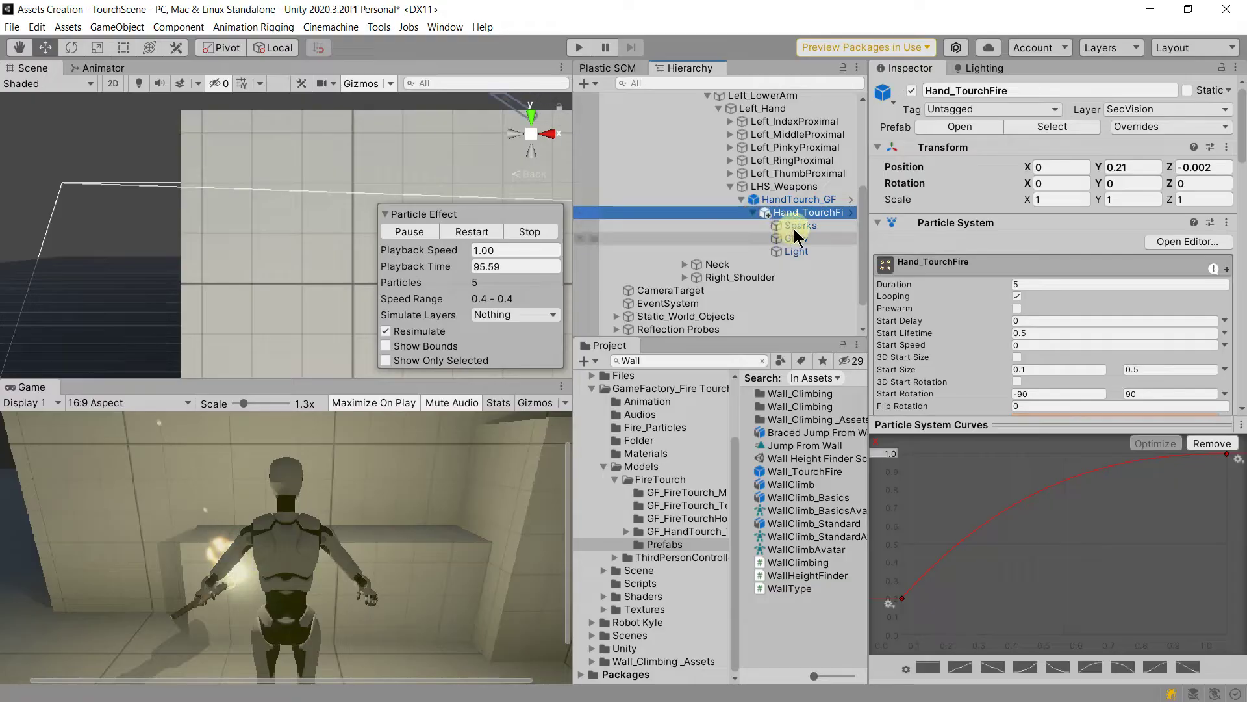
Step: Review the particle settings of Sparks and the point light settings of Light under the hand torch
{"action": "left_click", "coordinate": [796, 225]}
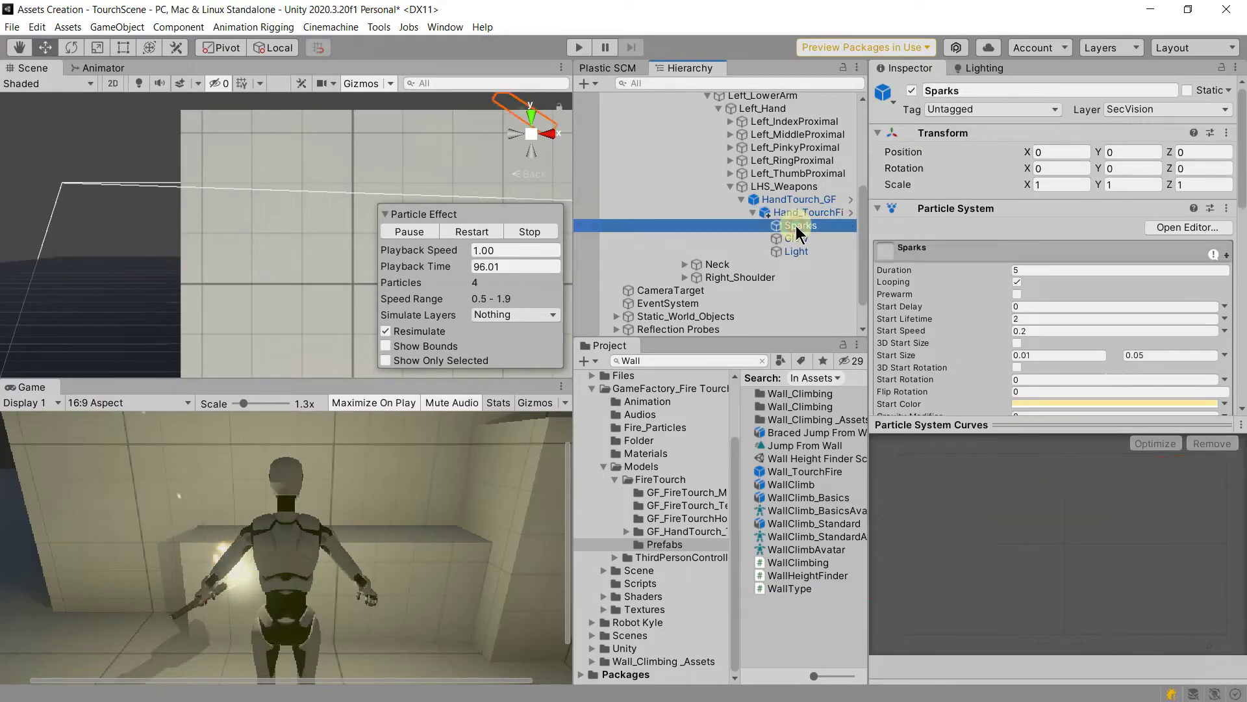
{"action": "scroll", "coordinate": [1071, 297], "scroll_direction": "down", "scroll_amount": 3}
{"action": "scroll", "coordinate": [1071, 295], "scroll_direction": "down", "scroll_amount": 2}
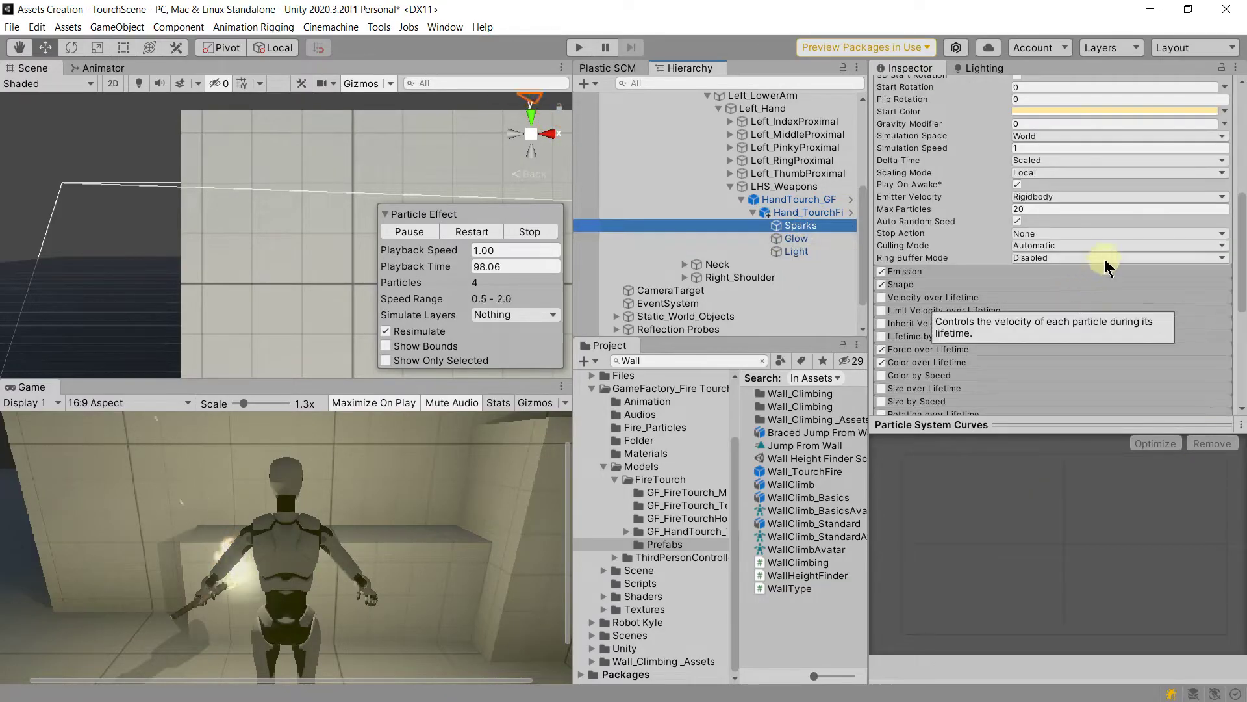
{"action": "left_click", "coordinate": [848, 253]}
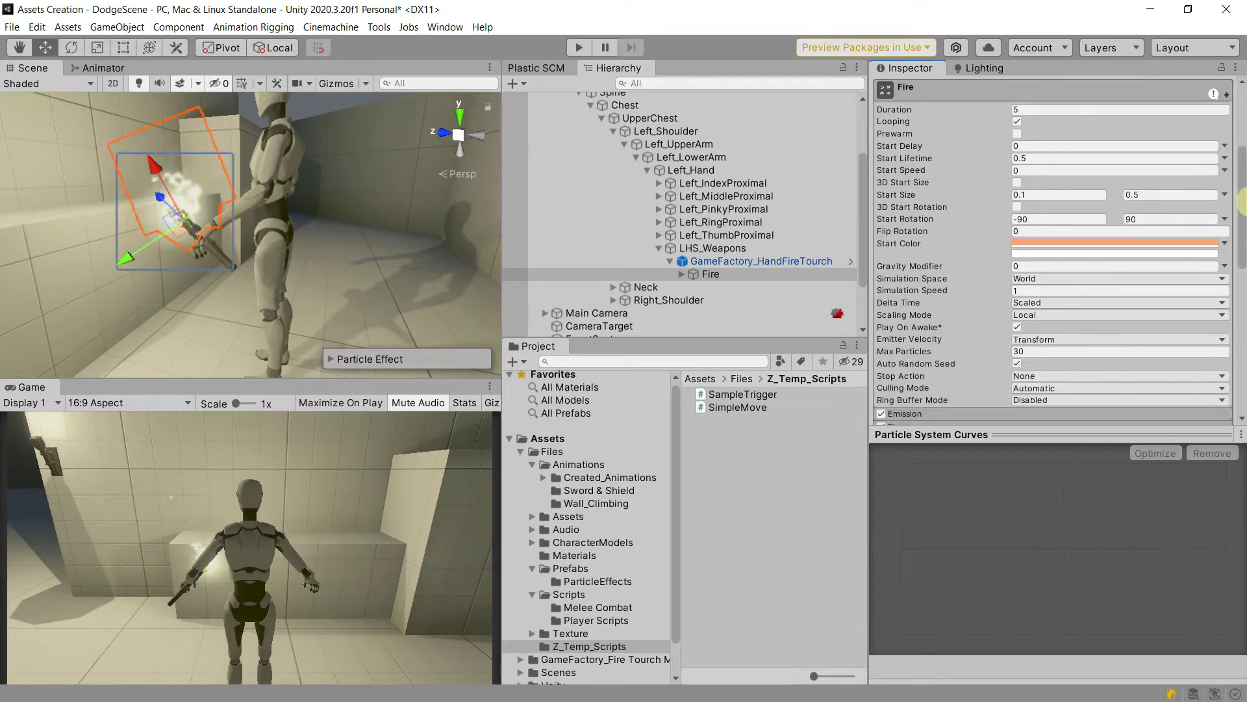
{"action": "scroll", "coordinate": [1088, 267], "scroll_direction": "down", "scroll_amount": 3}
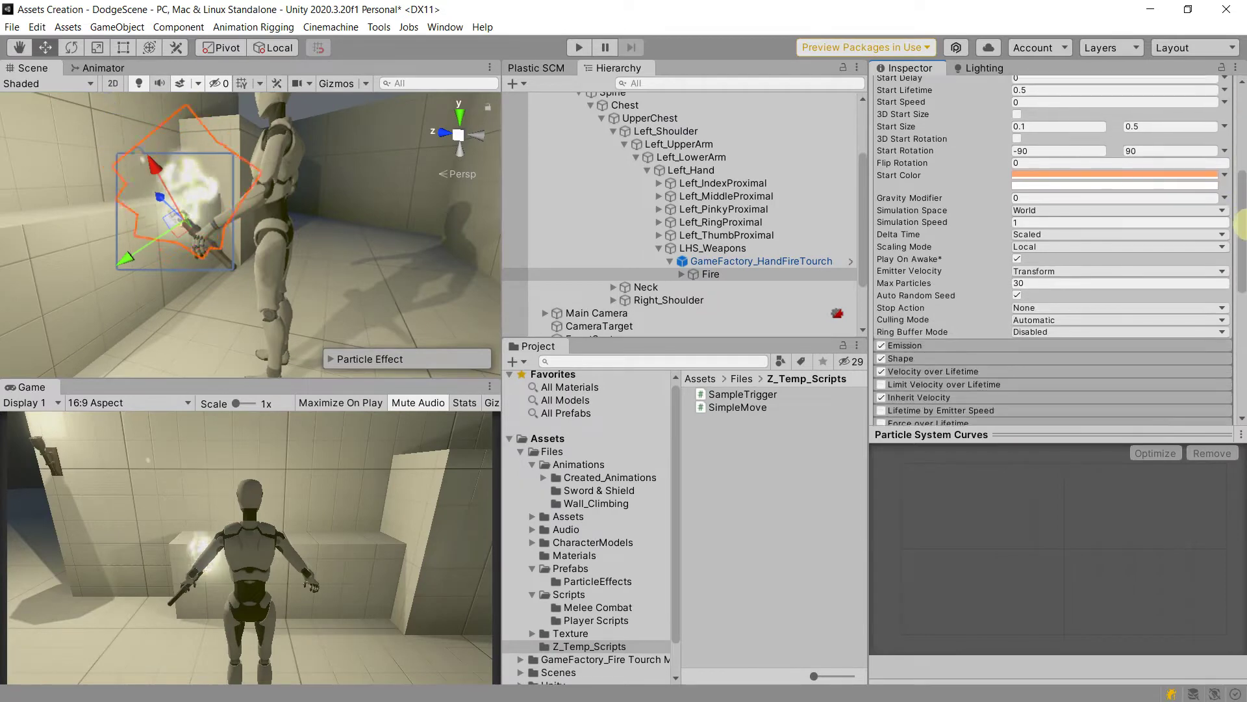
Step: Review the Emission, Shape and Velocity over Lifetime modules of the Fire particle system
{"action": "left_click", "coordinate": [946, 297]}
{"action": "scroll", "coordinate": [960, 280], "scroll_direction": "down", "scroll_amount": 3}
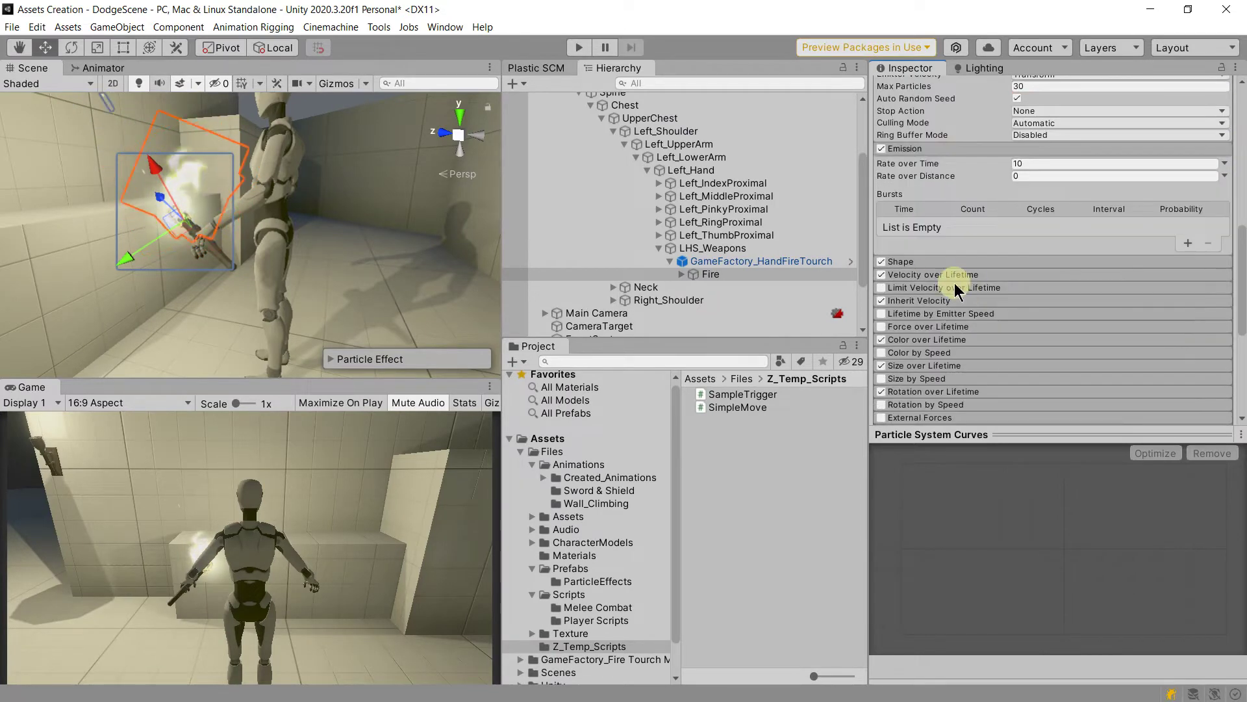
{"action": "left_click", "coordinate": [968, 265]}
{"action": "left_click", "coordinate": [935, 149]}
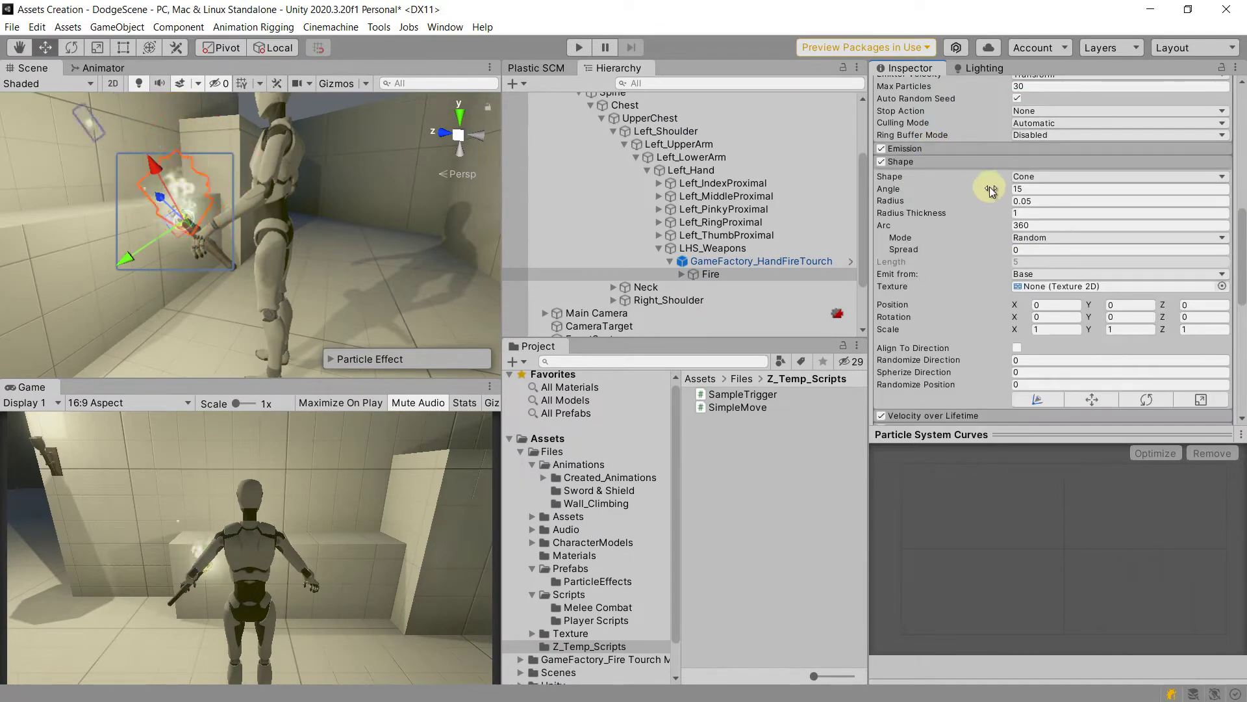
{"action": "left_click", "coordinate": [953, 164]}
{"action": "left_click", "coordinate": [946, 174]}
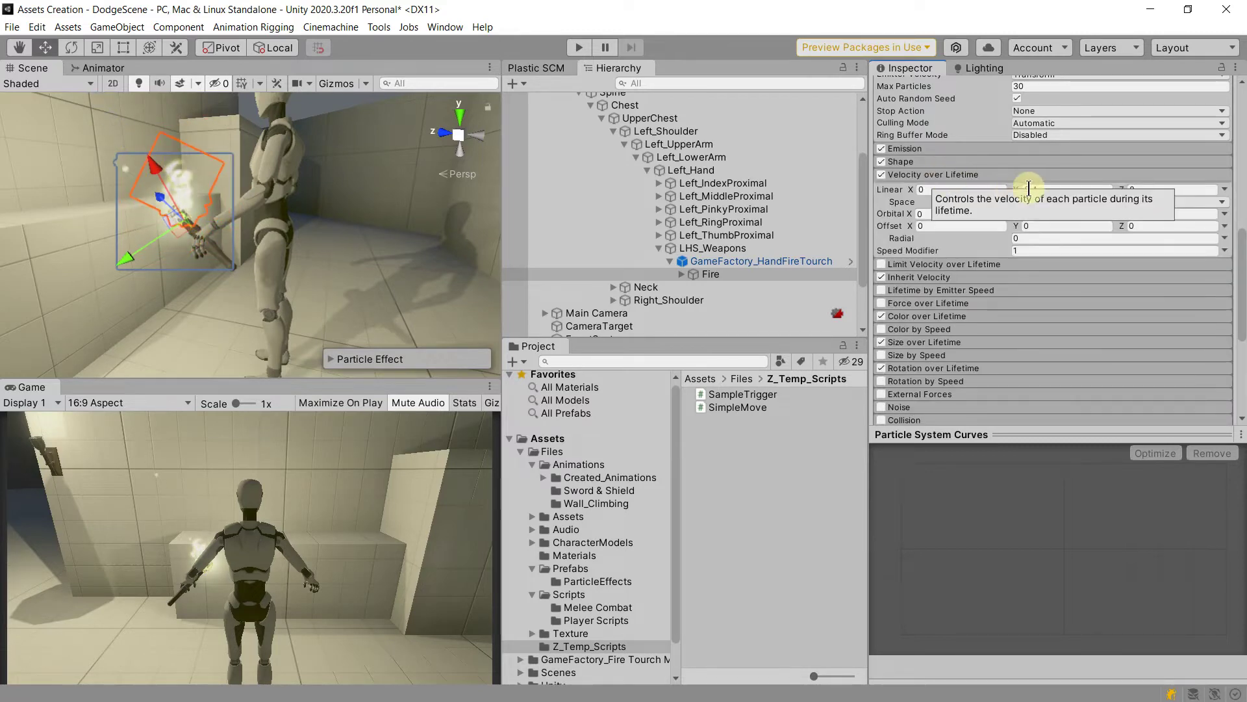
{"action": "left_click", "coordinate": [959, 176]}
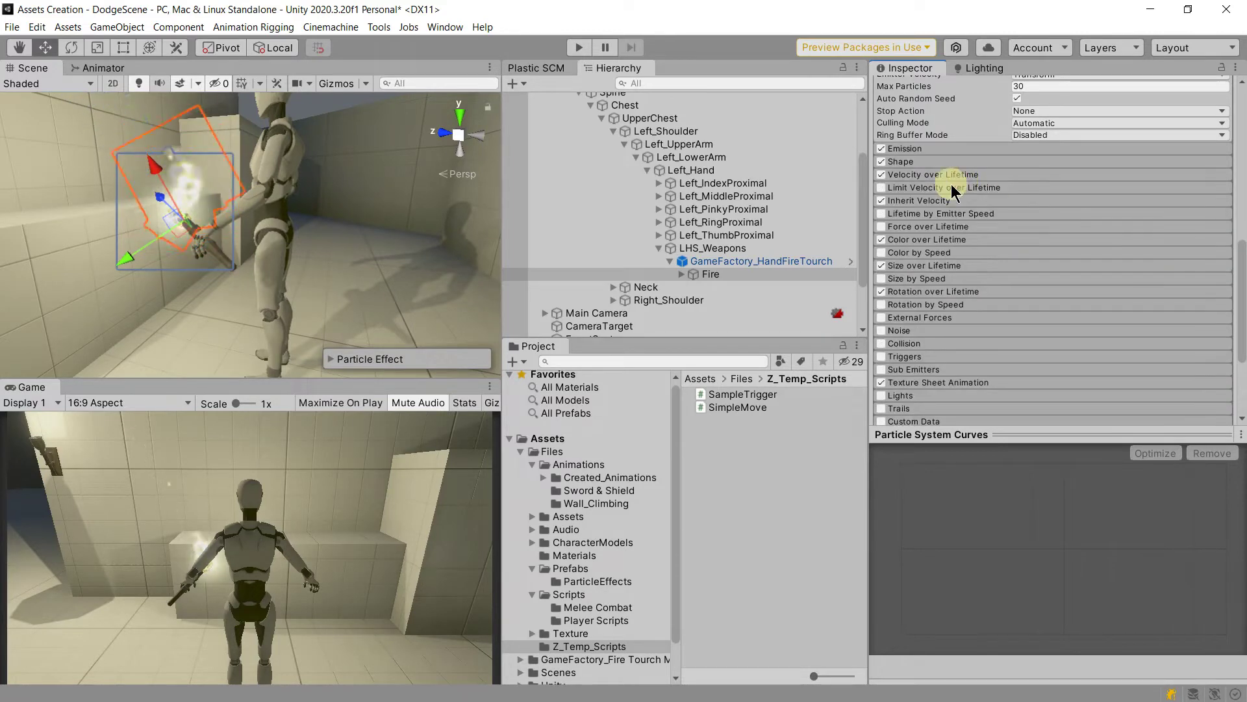
Step: Try Inherit Velocity multipliers of 1.1 and 1.5 on the Fire particle system while the game runs
{"action": "left_click", "coordinate": [936, 201]}
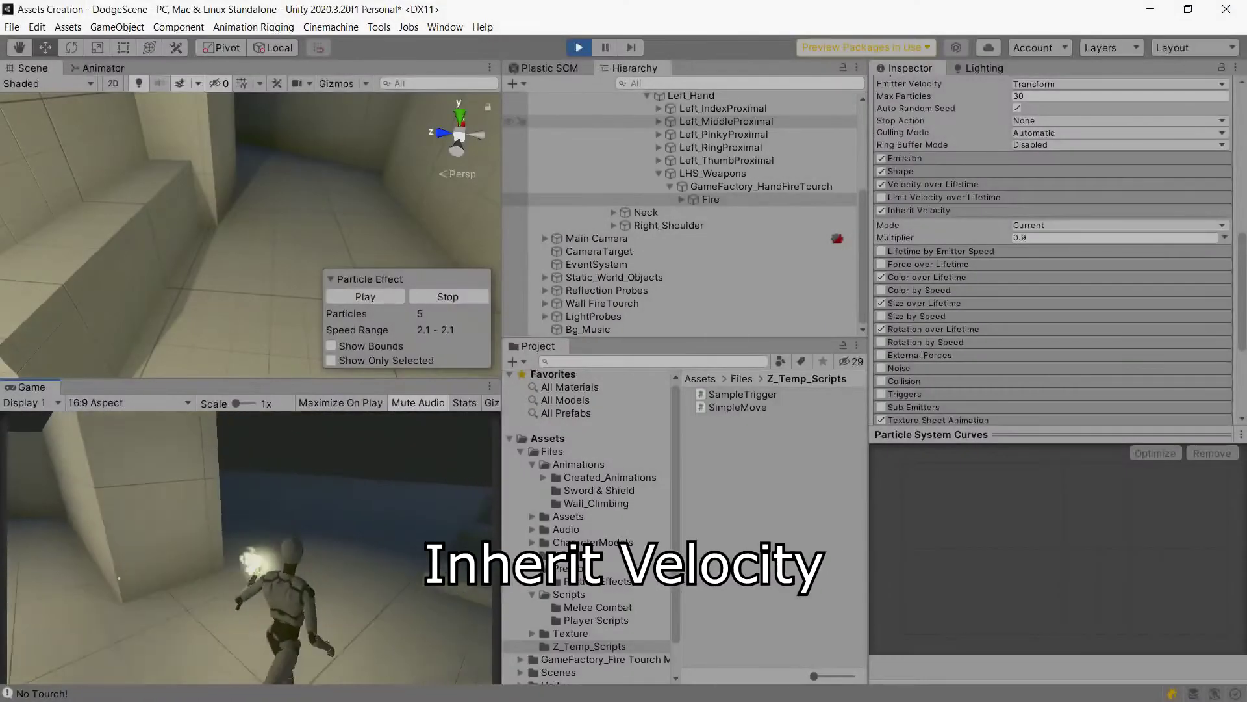
{"action": "right_click", "coordinate": [501, 448]}
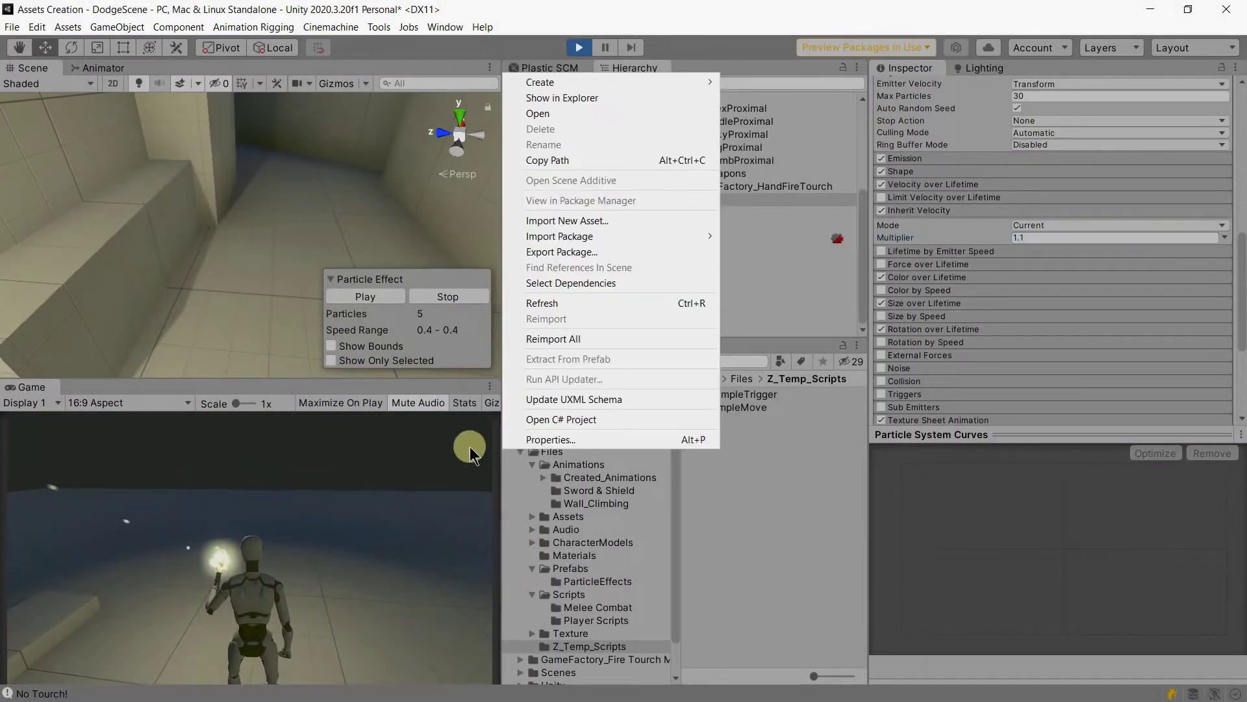
{"action": "left_click", "coordinate": [470, 446]}
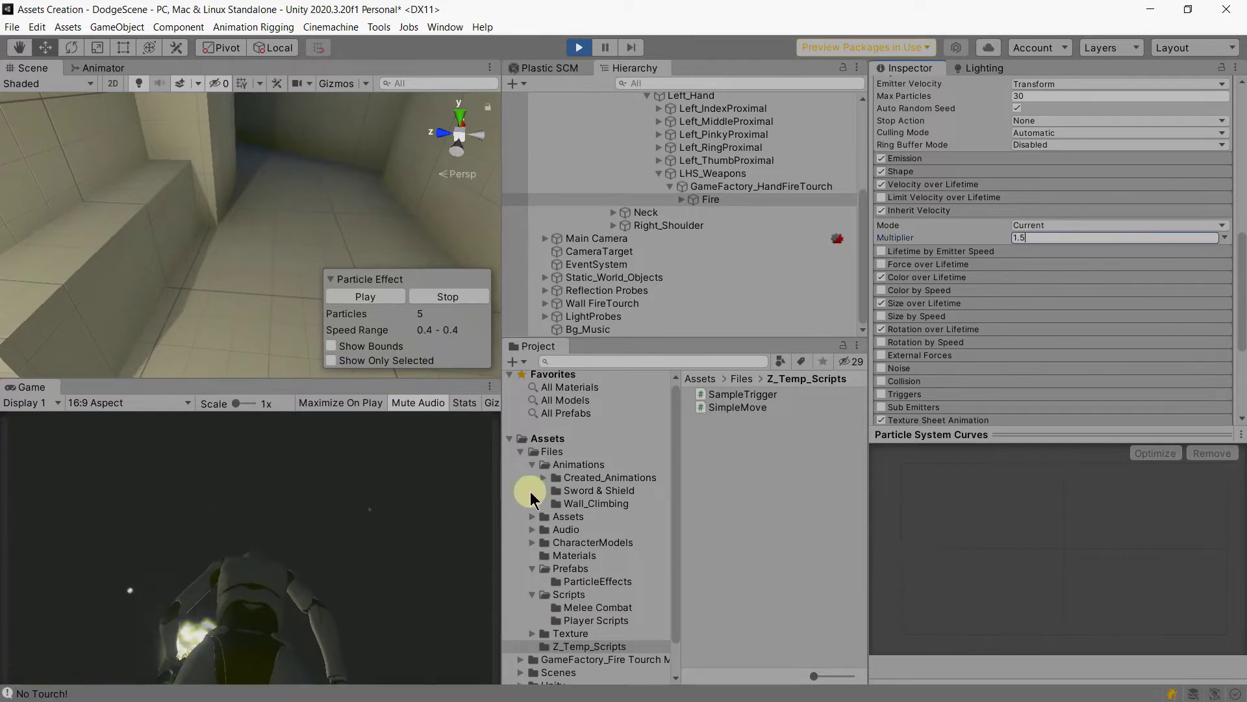
Step: Try an Inherit Velocity multiplier of 1 on the Fire particle system, set it to 0.9, and move the character to test it
{"action": "left_click", "coordinate": [1072, 236]}
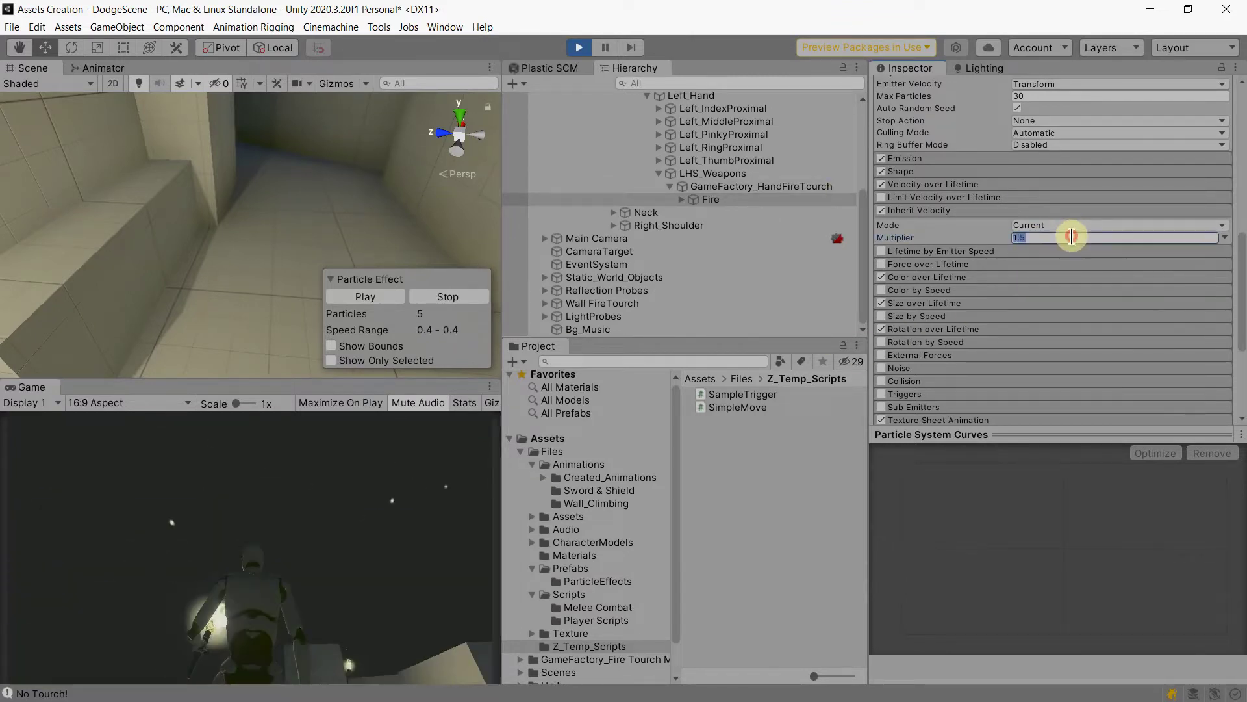
{"action": "type", "text": "0.5"}
{"action": "key", "text": "Return"}
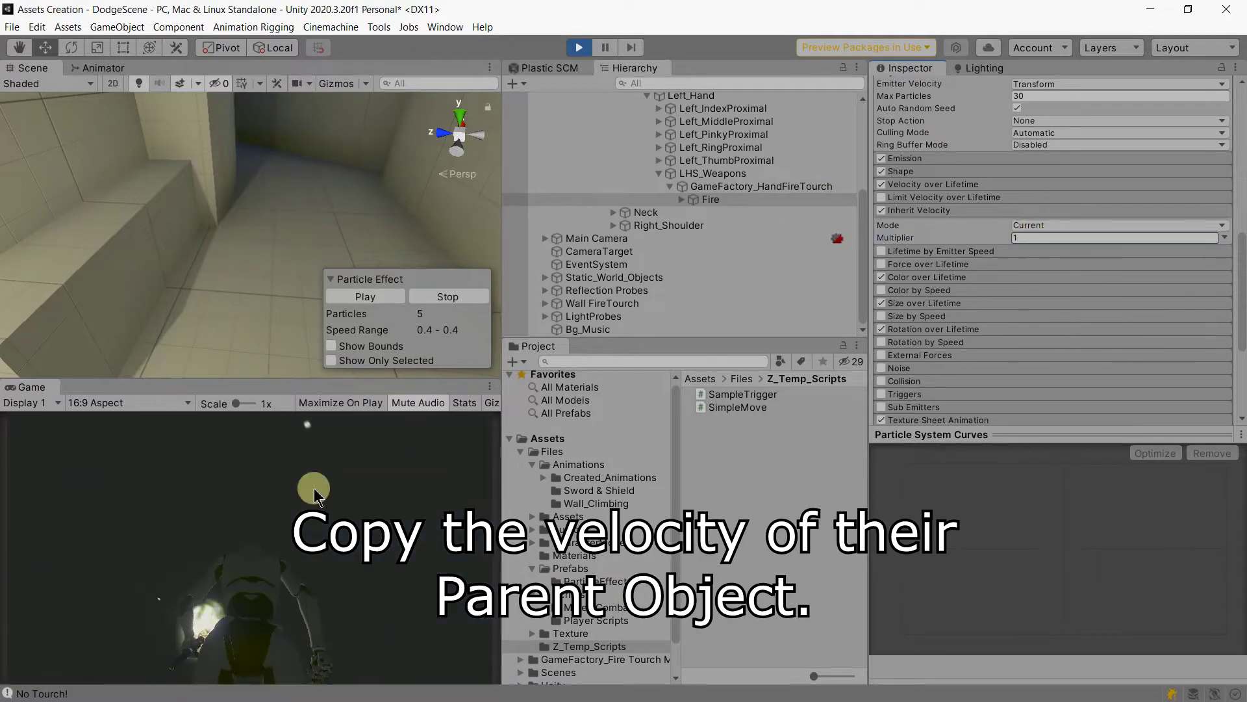
{"action": "left_click", "coordinate": [314, 489]}
{"action": "left_click", "coordinate": [1041, 239]}
{"action": "type", "text": "0.9"}
{"action": "key", "text": "Return"}
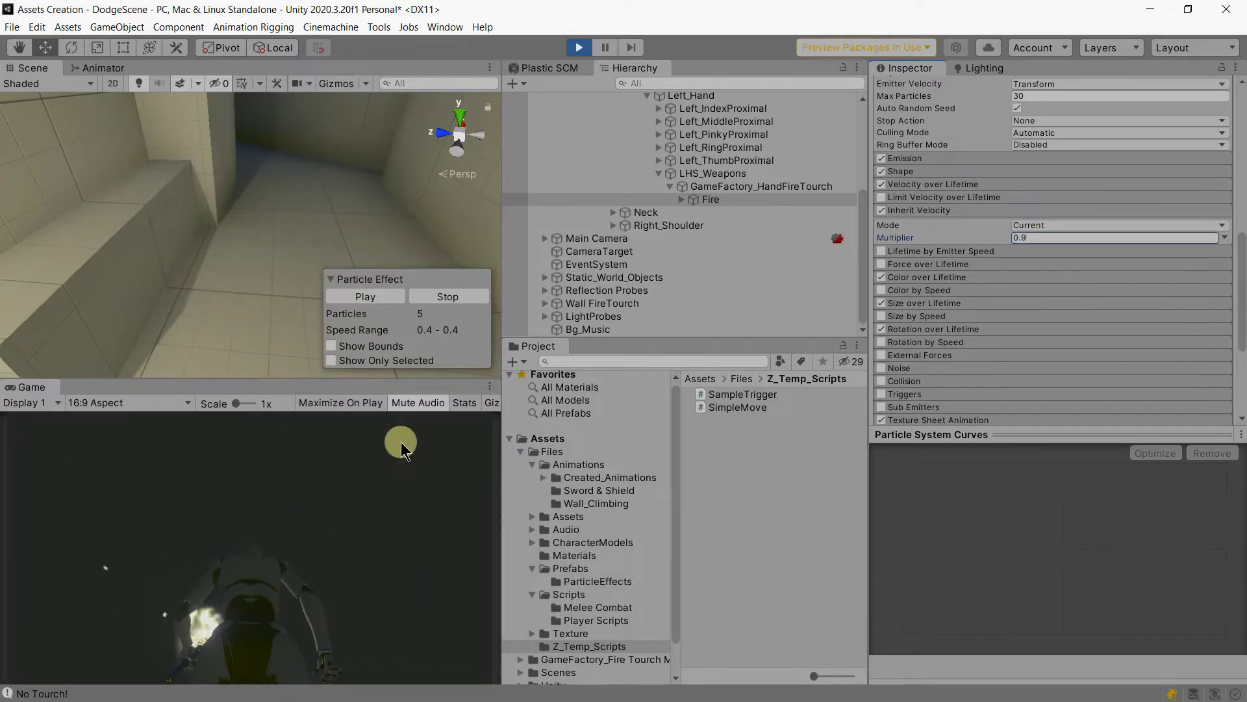
{"action": "key", "text": "w"}
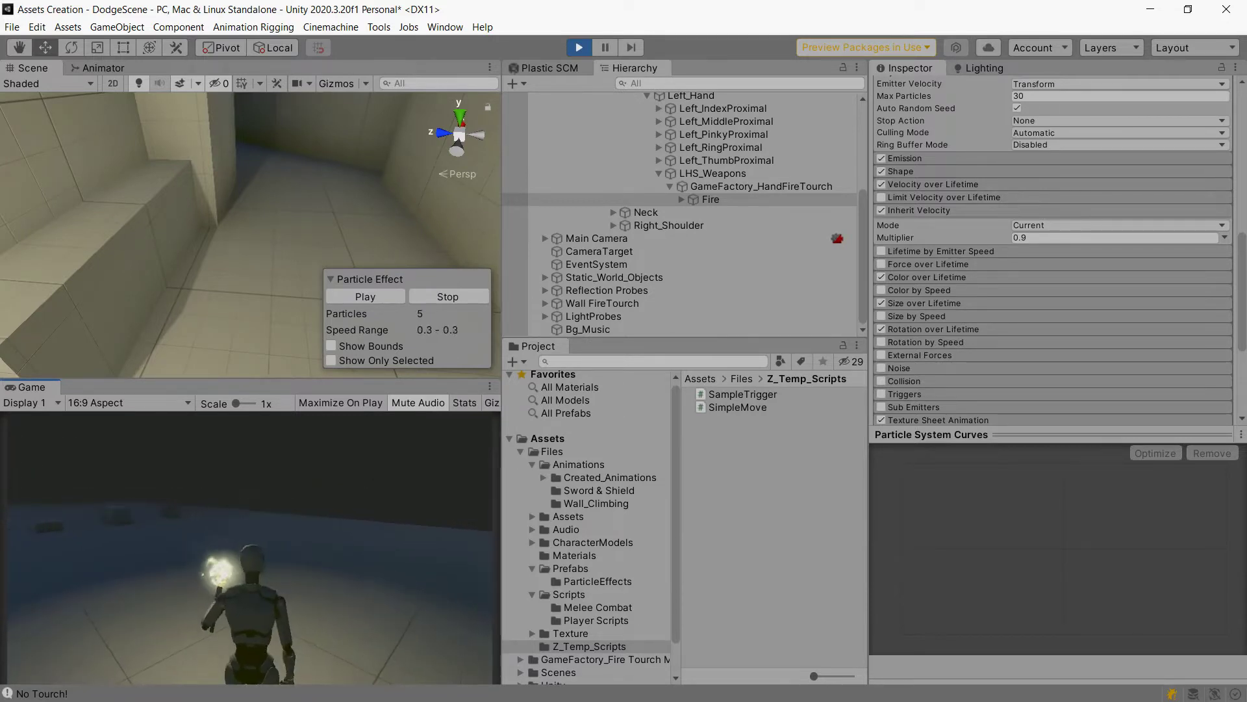
Step: Review the Inherit Velocity, Color over Lifetime, Size over Lifetime and Rotation over Lifetime modules of the hand torch's Fire particle system
{"action": "scroll", "coordinate": [1006, 331], "scroll_direction": "up", "scroll_amount": 5}
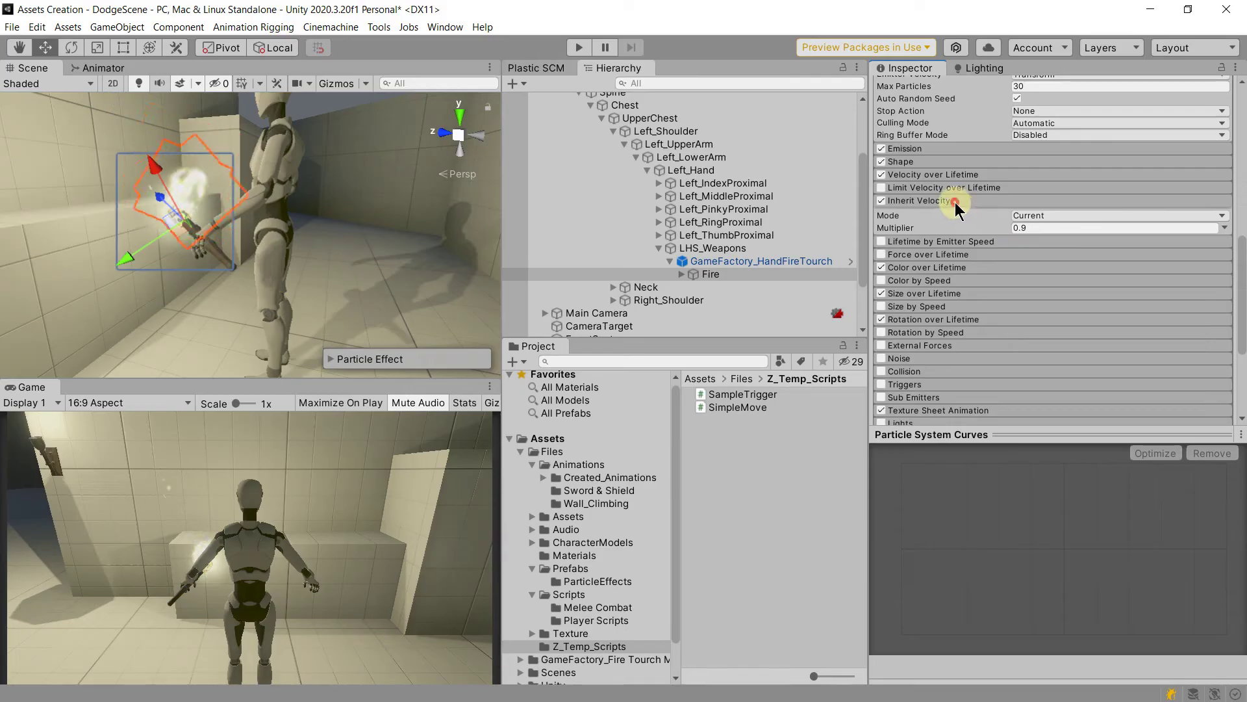
{"action": "left_click", "coordinate": [957, 202]}
{"action": "left_click", "coordinate": [934, 239]}
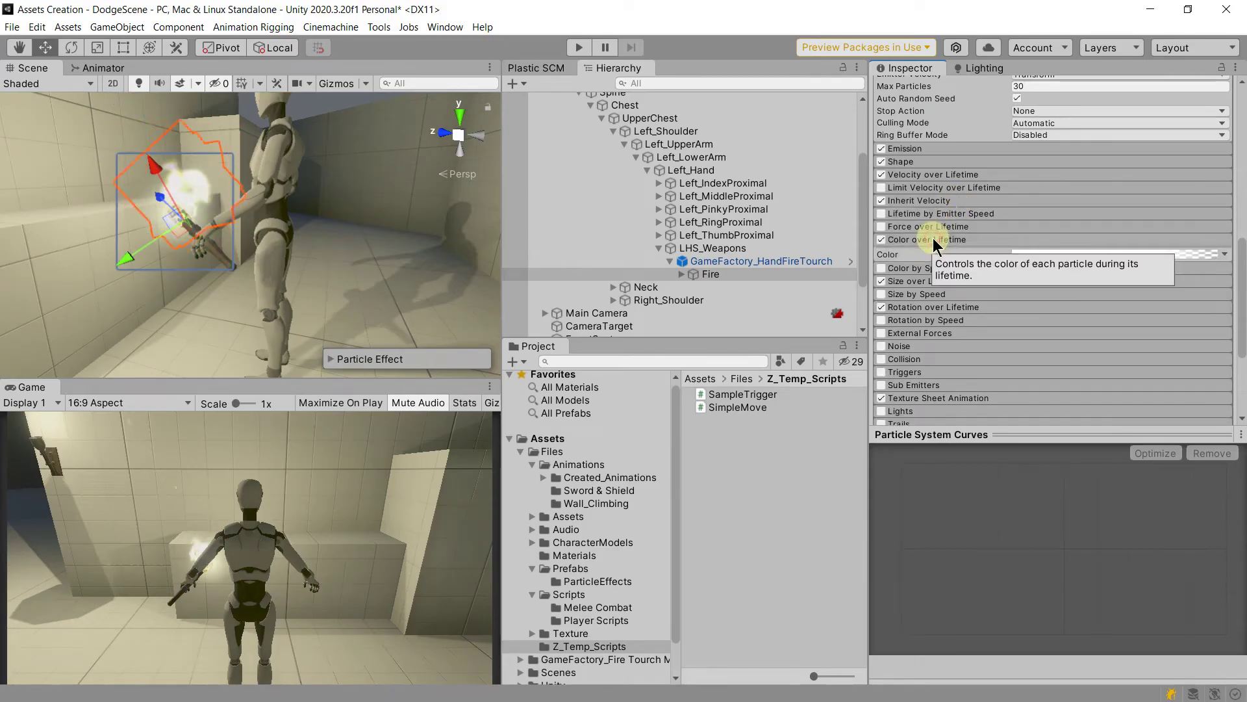
{"action": "left_click", "coordinate": [899, 240]}
{"action": "left_click", "coordinate": [900, 265]}
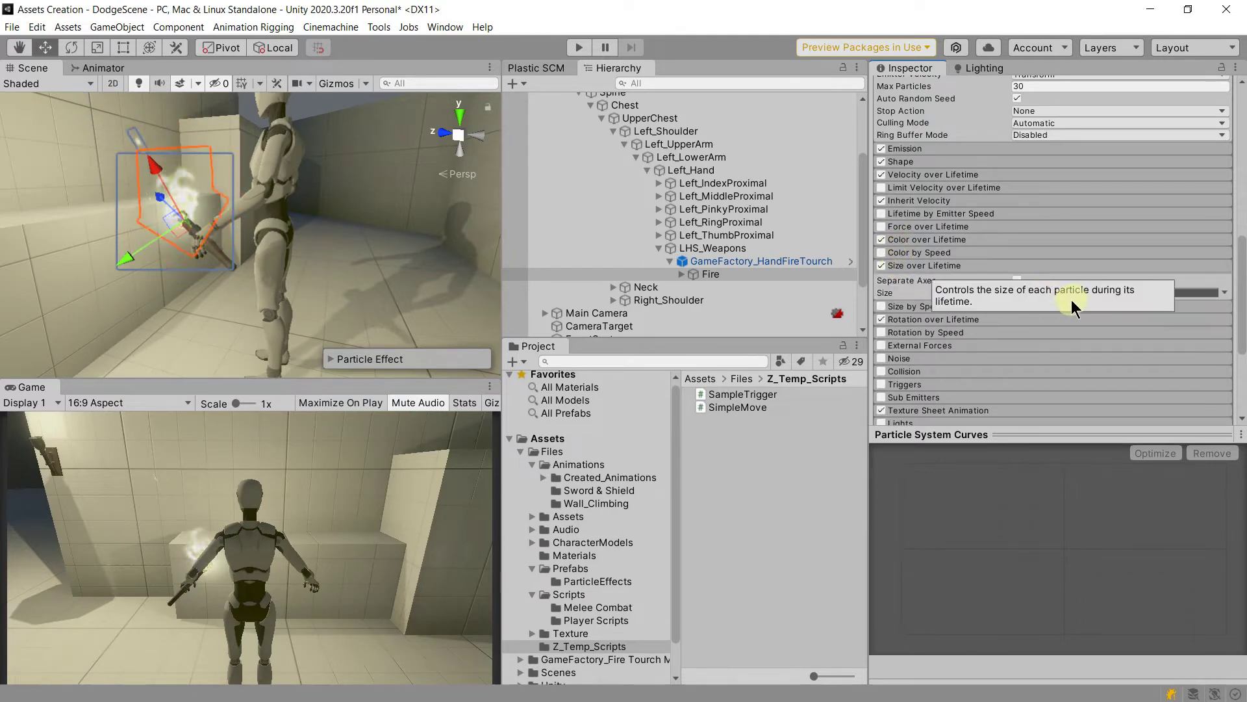
{"action": "left_click", "coordinate": [952, 266]}
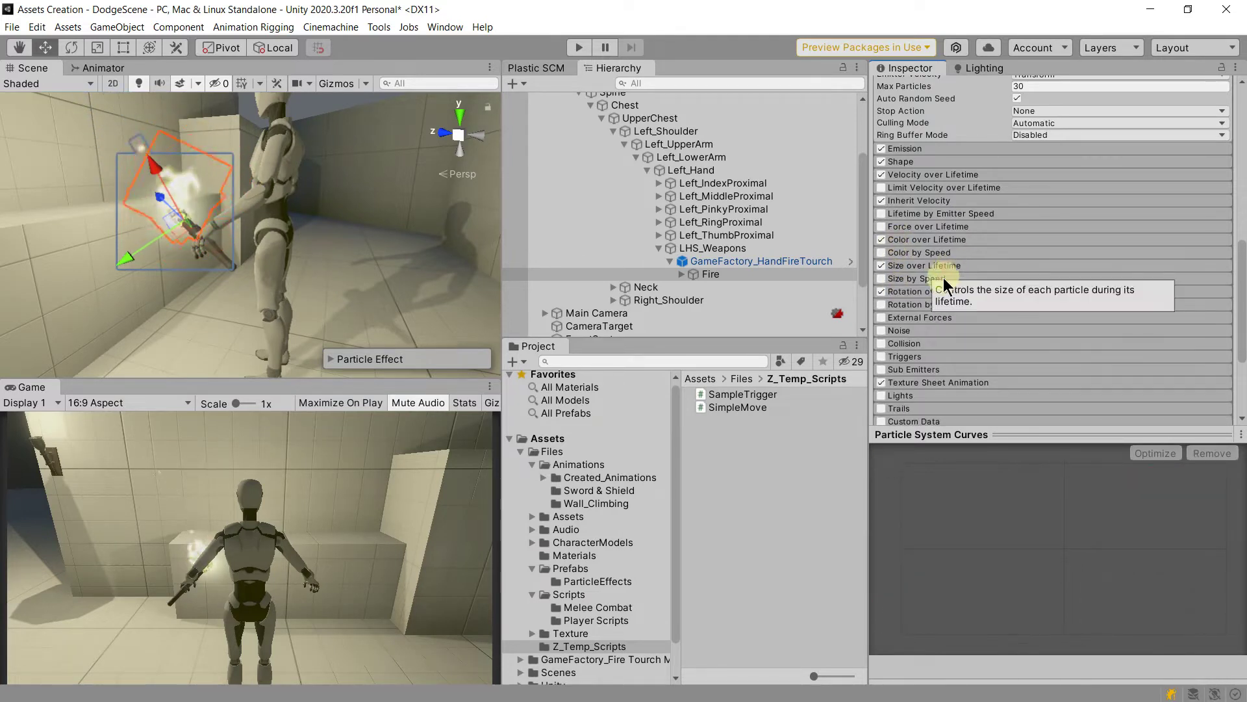
{"action": "left_click", "coordinate": [929, 293]}
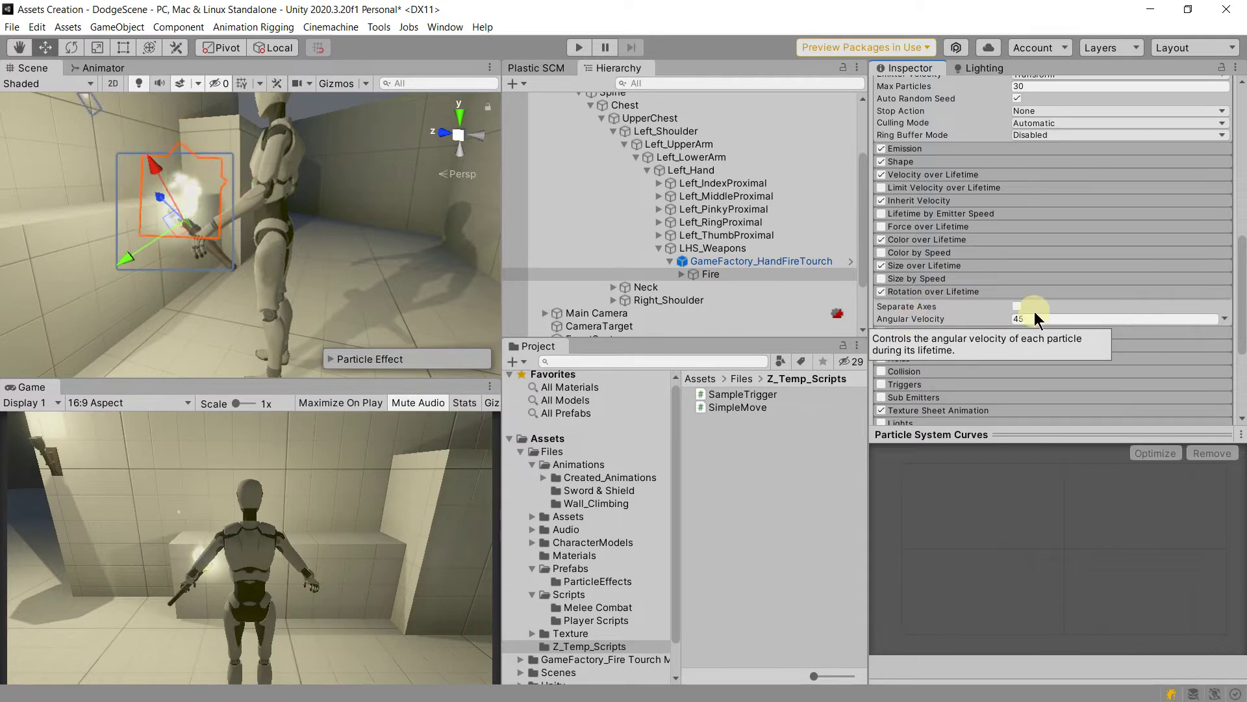
{"action": "left_click", "coordinate": [934, 291]}
Step: Review the Texture Sheet Animation and Renderer modules of the hand torch's Fire particle system
{"action": "scroll", "coordinate": [958, 272], "scroll_direction": "down", "scroll_amount": 4}
{"action": "left_click", "coordinate": [958, 247]}
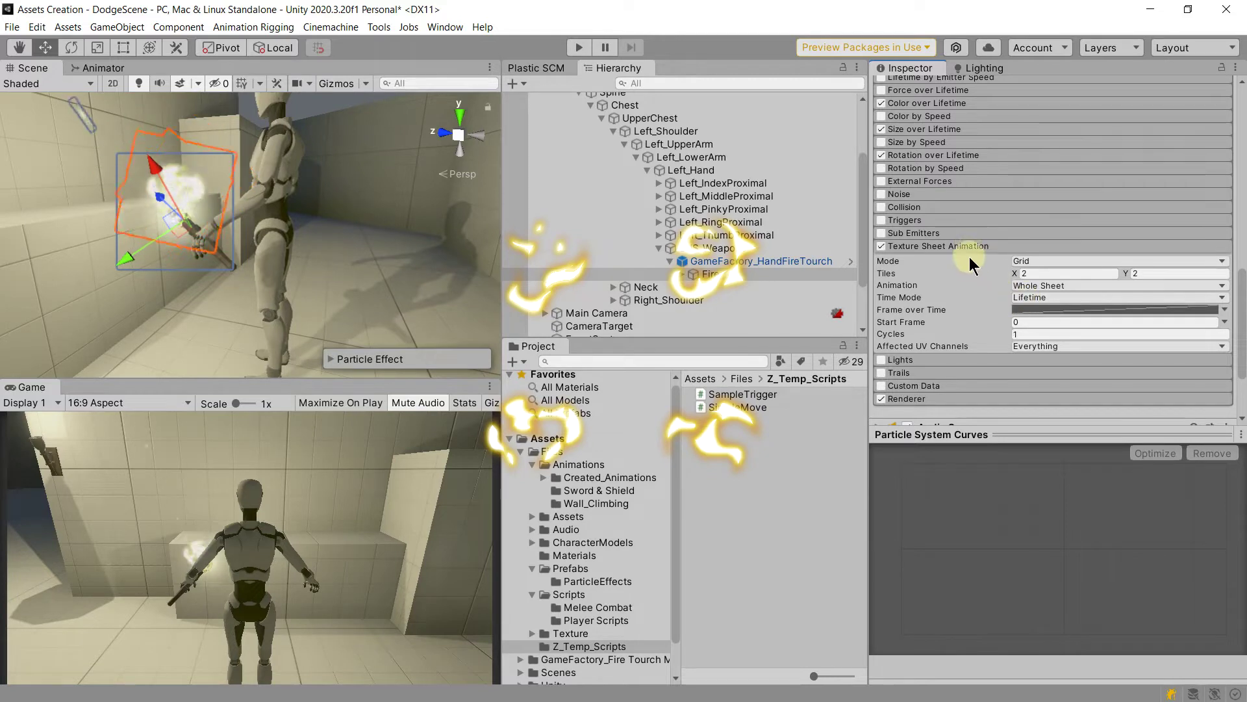
{"action": "left_click", "coordinate": [973, 248]}
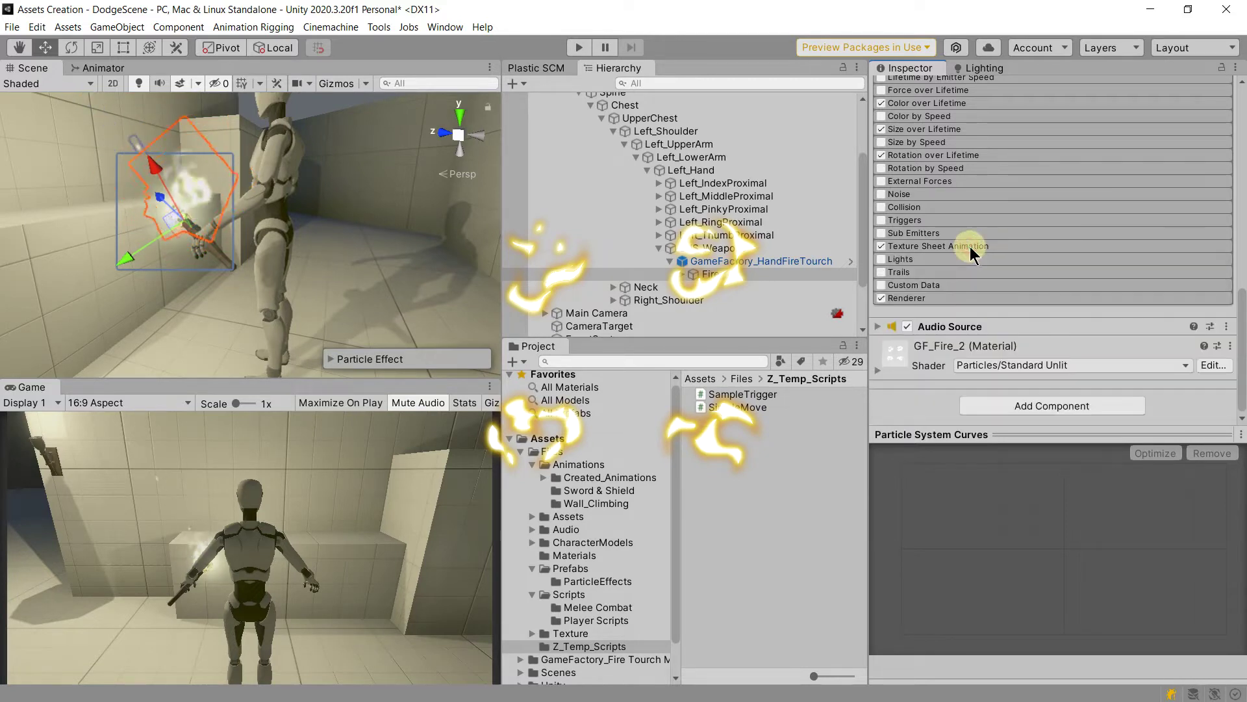
{"action": "left_click", "coordinate": [944, 298]}
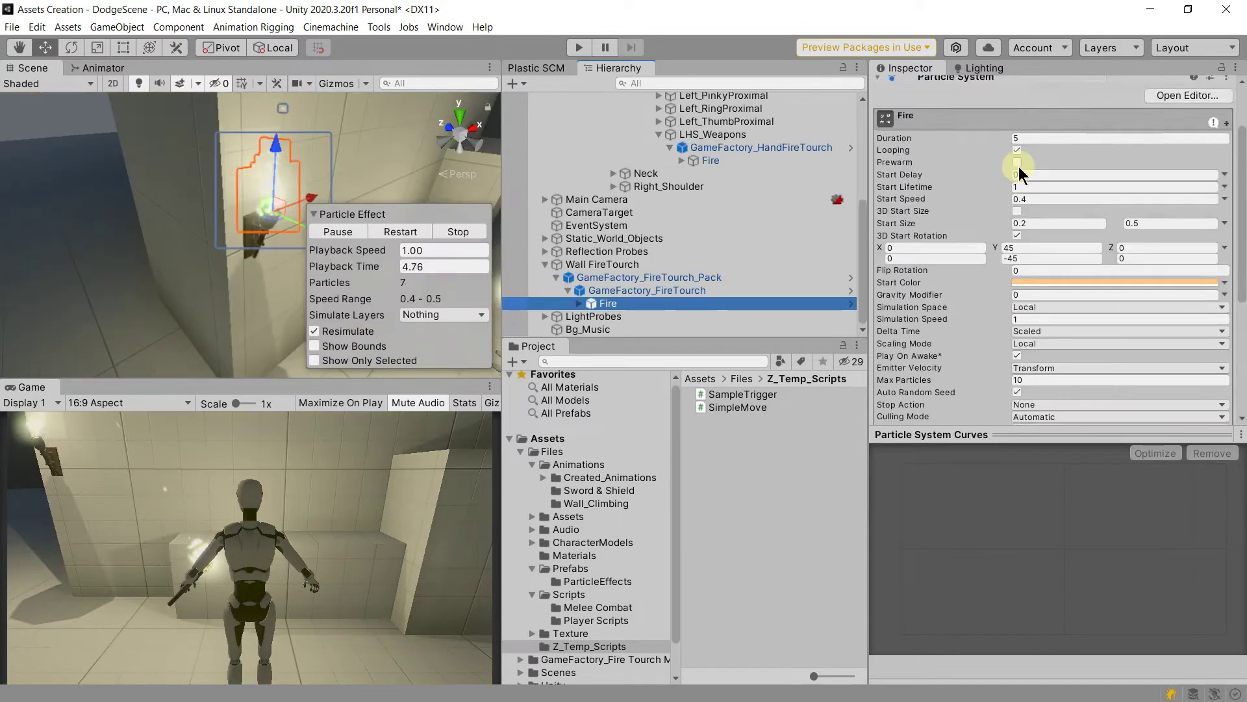
{"action": "scroll", "coordinate": [979, 250], "scroll_direction": "down", "scroll_amount": 5}
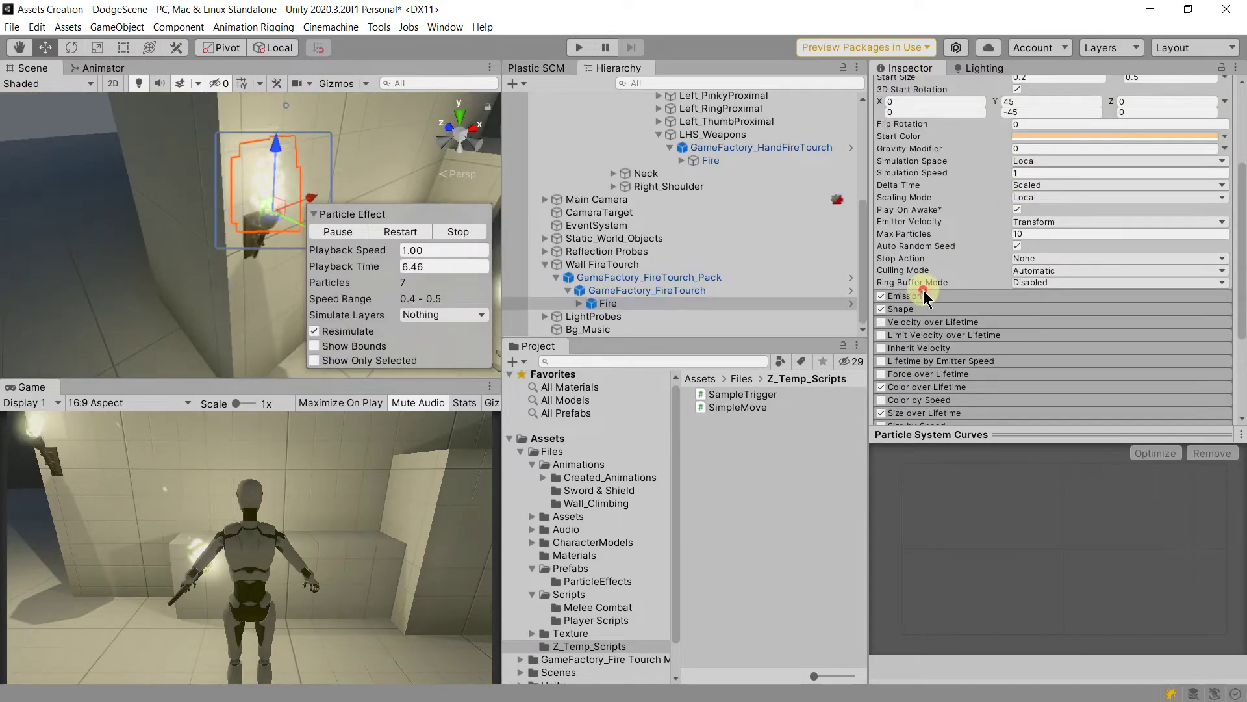
Step: Examine the particle settings and Noise module of Fire under the wall torch GameFactory_FireTourch
{"action": "scroll", "coordinate": [925, 298], "scroll_direction": "down", "scroll_amount": 6}
{"action": "scroll", "coordinate": [972, 268], "scroll_direction": "up", "scroll_amount": 4}
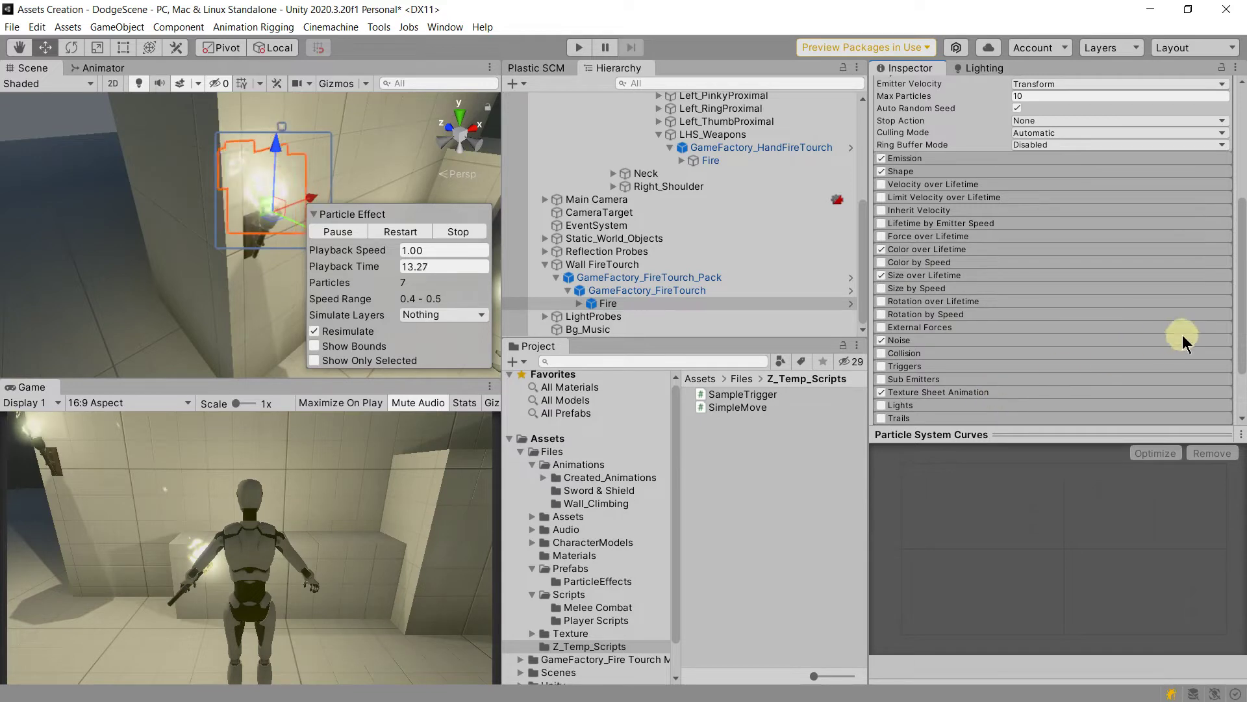
{"action": "left_click", "coordinate": [901, 341]}
{"action": "scroll", "coordinate": [1222, 306], "scroll_direction": "down", "scroll_amount": 5}
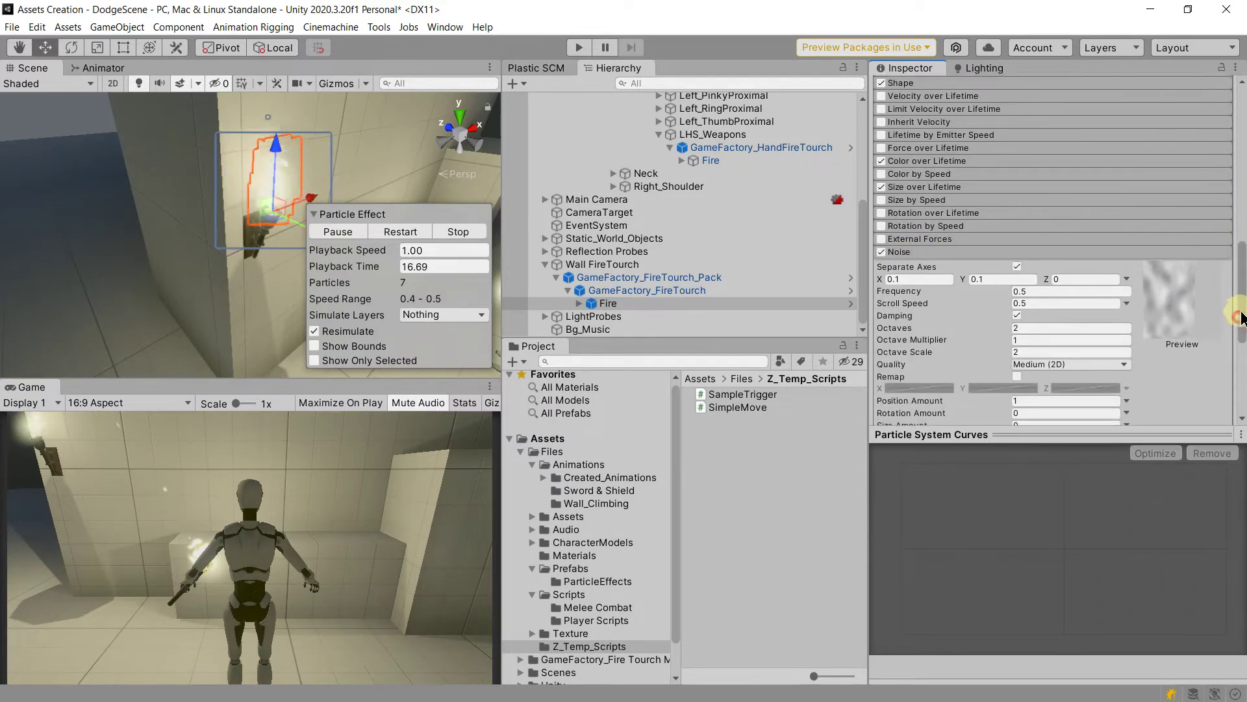
Step: Compare the wall torch's flame with the Noise module on and off in the Scene view, leaving Noise disabled
{"action": "left_click", "coordinate": [882, 169]}
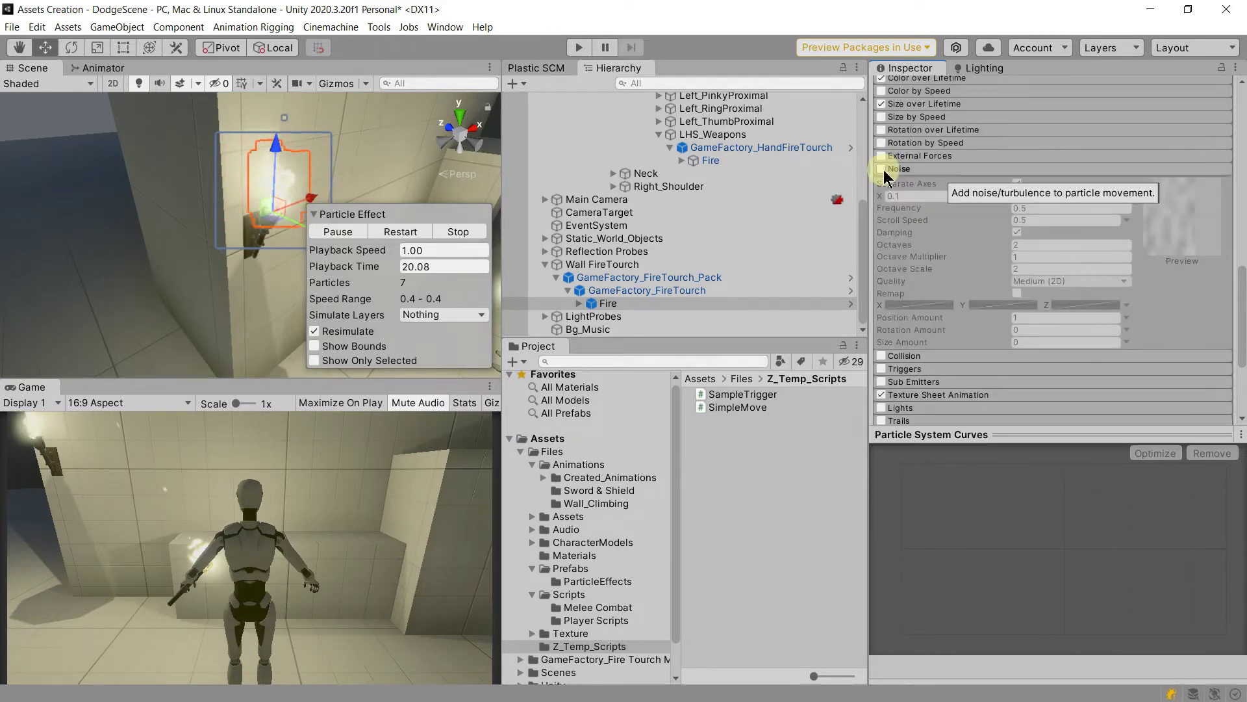
{"action": "left_click_drag", "start_coordinate": [163, 137], "coordinate": [109, 123], "text": "alt"}
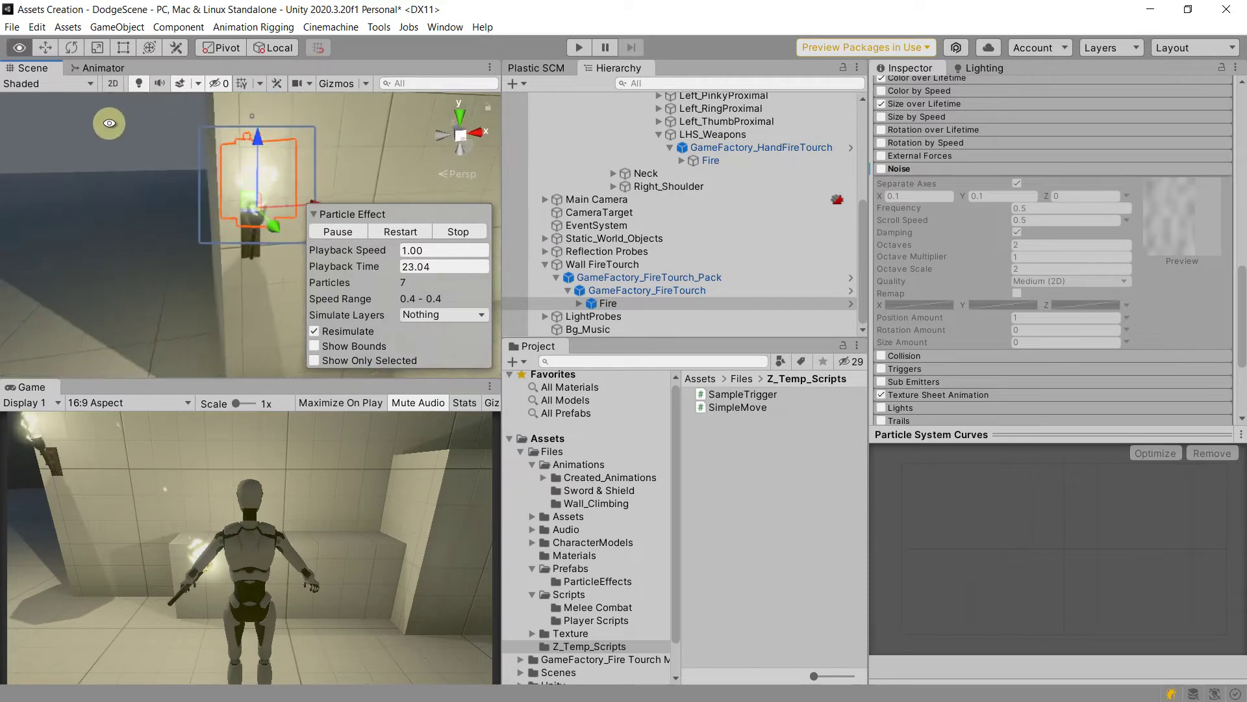
{"action": "left_click", "coordinate": [317, 215]}
{"action": "left_click", "coordinate": [882, 168]}
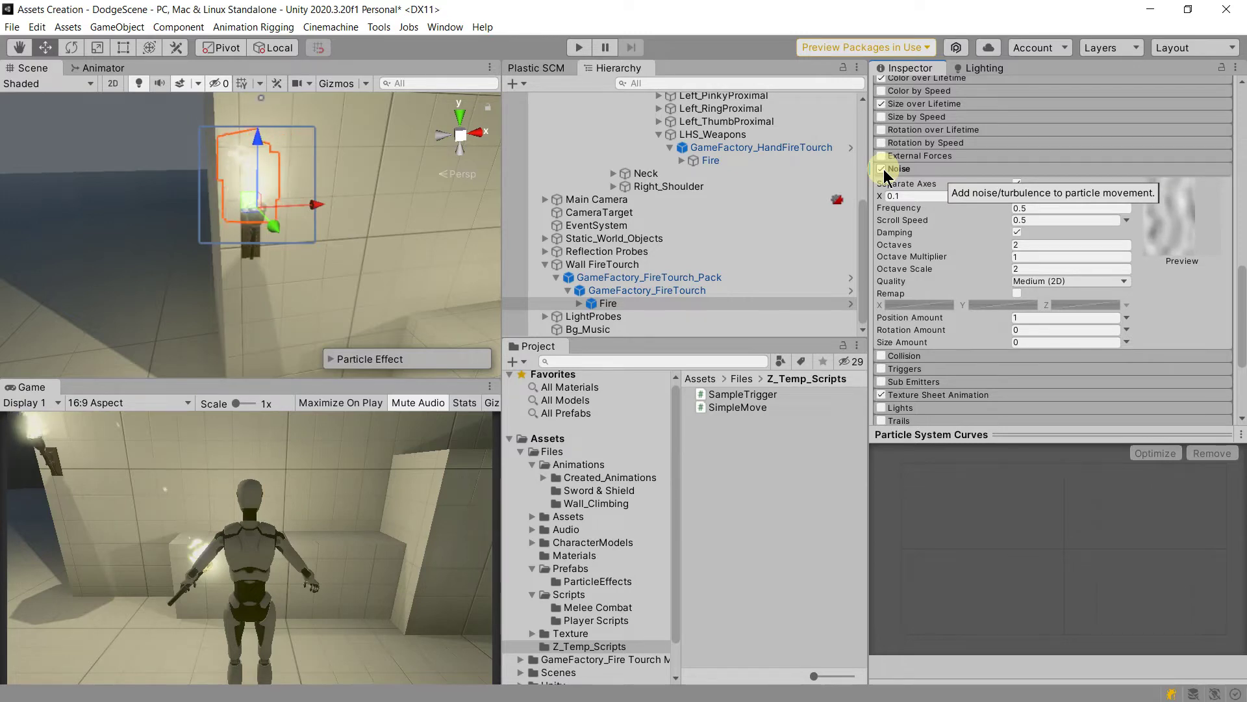
{"action": "left_click", "coordinate": [882, 169]}
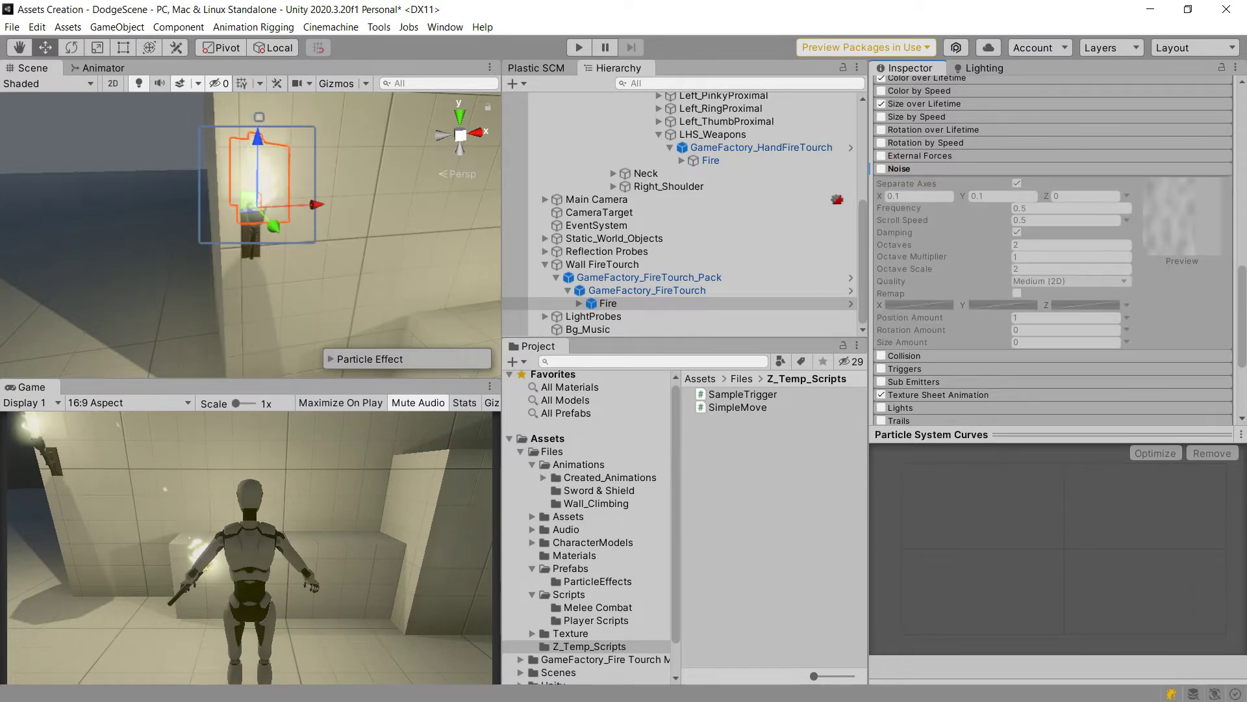
{"action": "scroll", "coordinate": [994, 234], "scroll_direction": "down", "scroll_amount": 5}
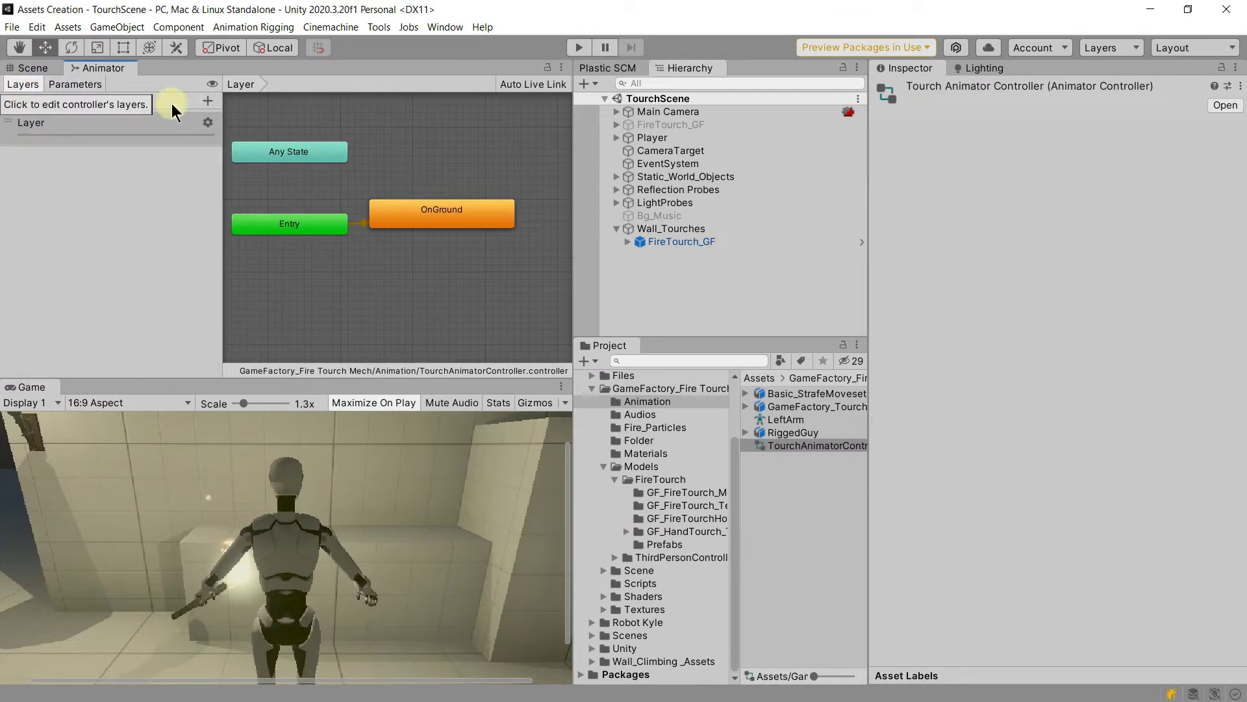
Step: Add a layer named LeftArm to TourchAnimatorController and place the G_TourchIdle animation in it as a state
{"action": "left_click", "coordinate": [207, 102]}
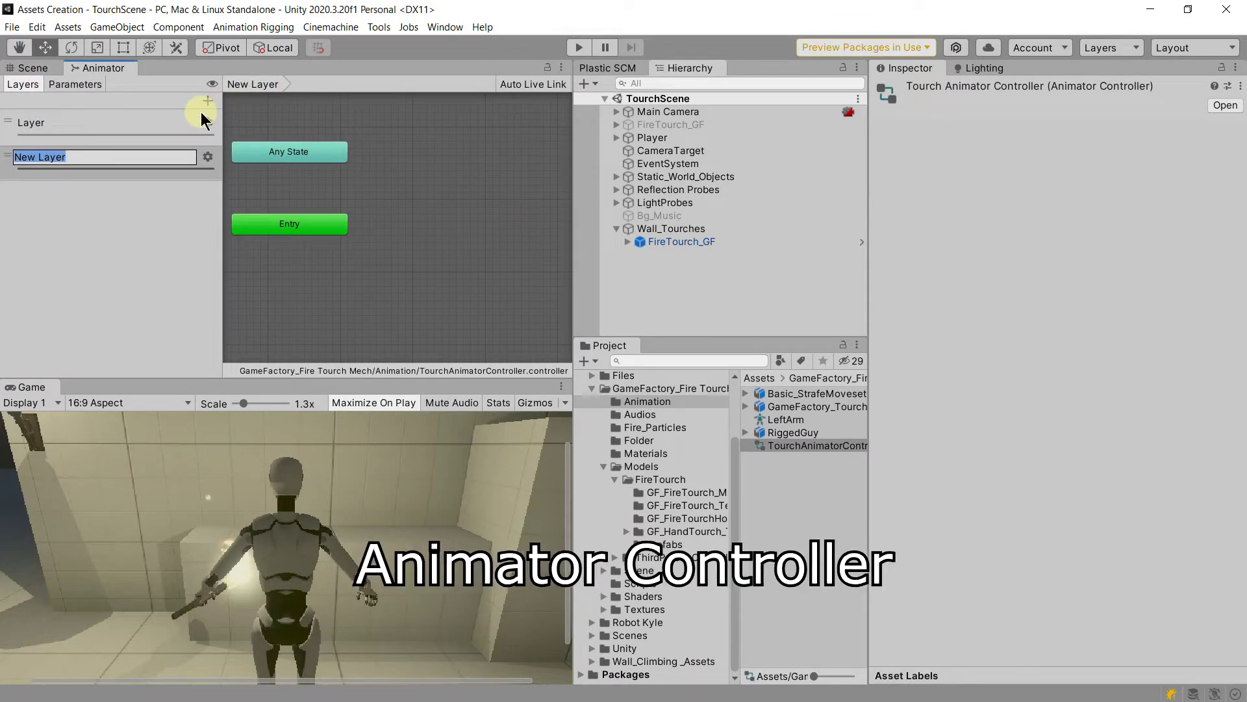
{"action": "type", "text": "LeftArm"}
{"action": "key", "text": "Return"}
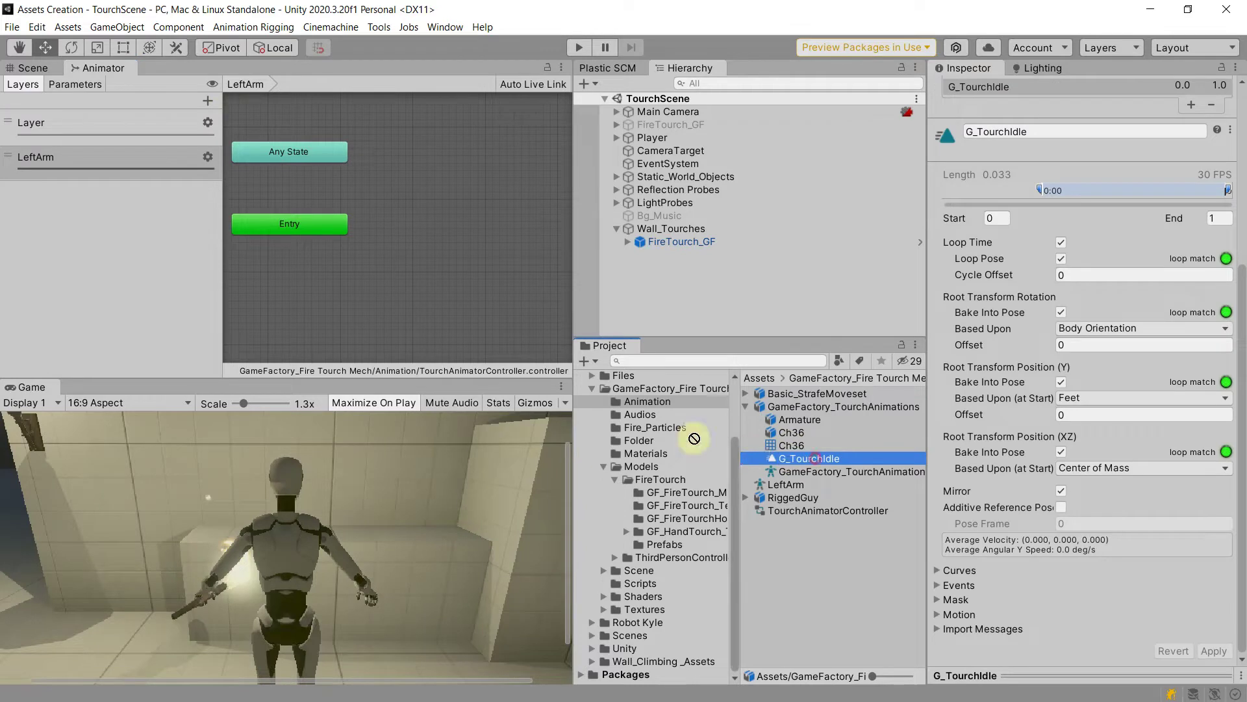
{"action": "left_click_drag", "start_coordinate": [809, 458], "coordinate": [429, 172]}
Step: Set the LeftArm layer's weight to 0.6 and enable its IK Pass
{"action": "left_click", "coordinate": [219, 158]}
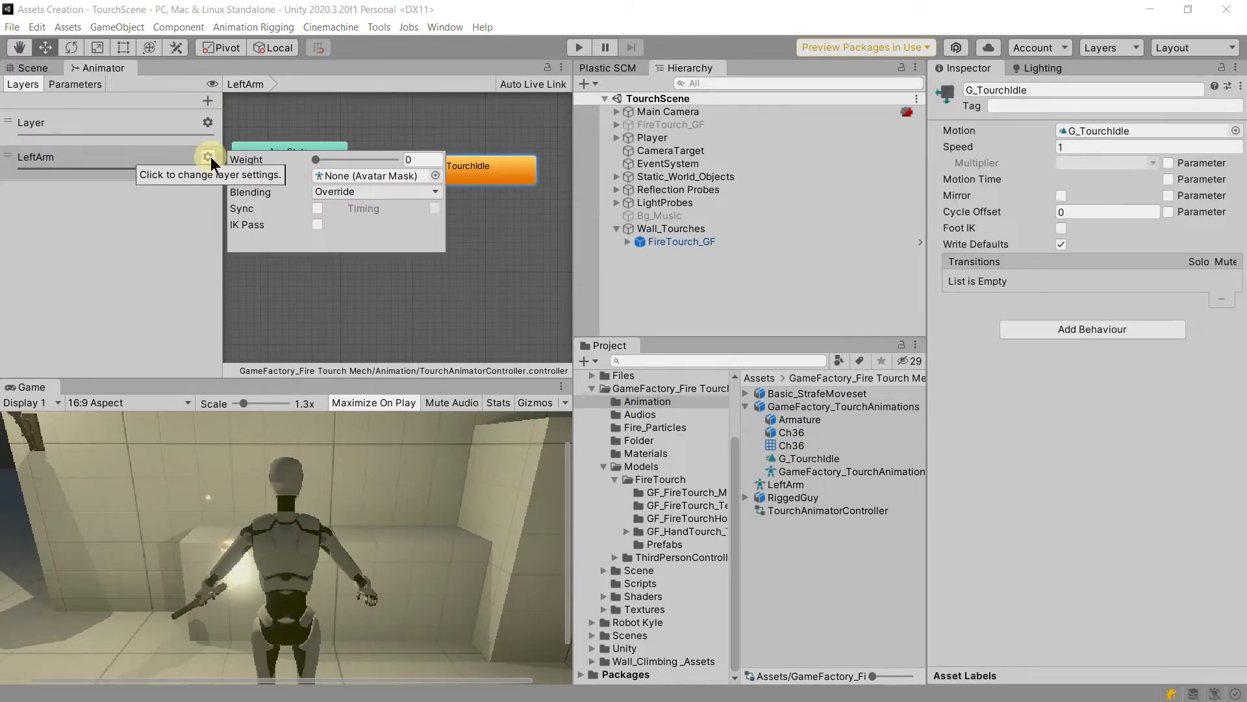
{"action": "left_click", "coordinate": [417, 160]}
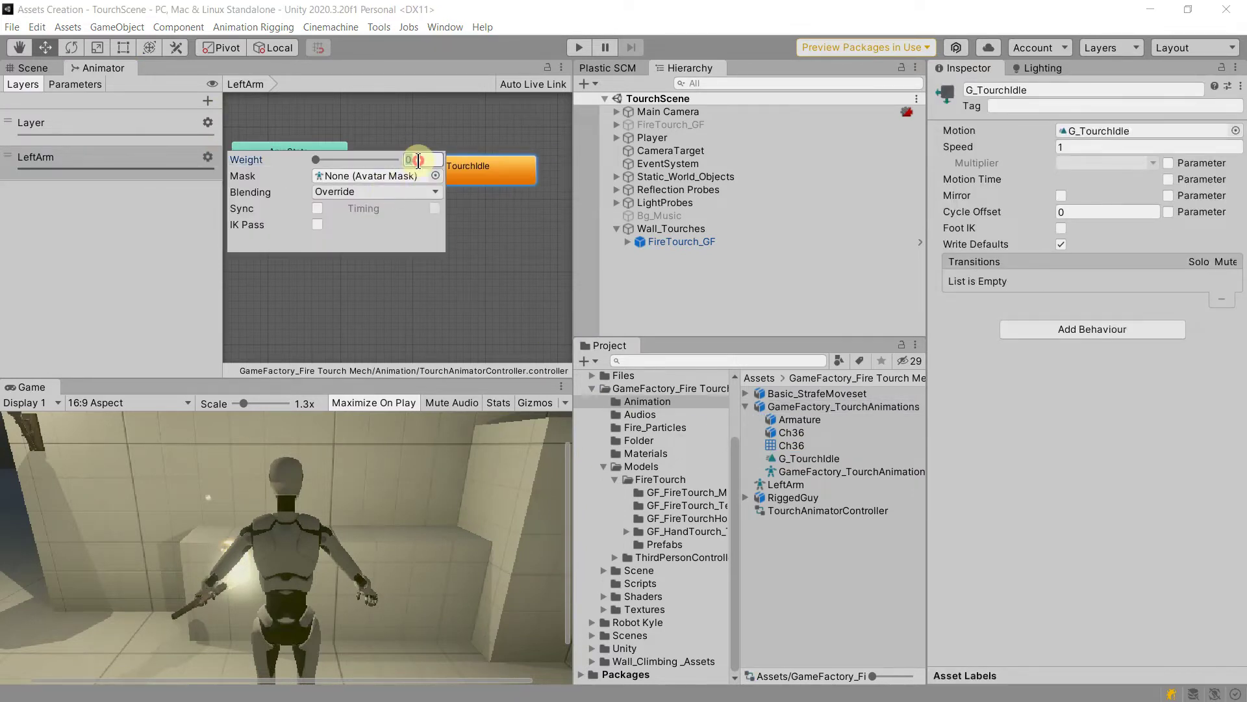
{"action": "left_click", "coordinate": [316, 222]}
Step: Create an avatar mask named LeftArm in the Animation folder, with only the left arm and left-hand IK enabled
{"action": "right_click", "coordinate": [769, 474]}
{"action": "mouse_move", "coordinate": [819, 111]}
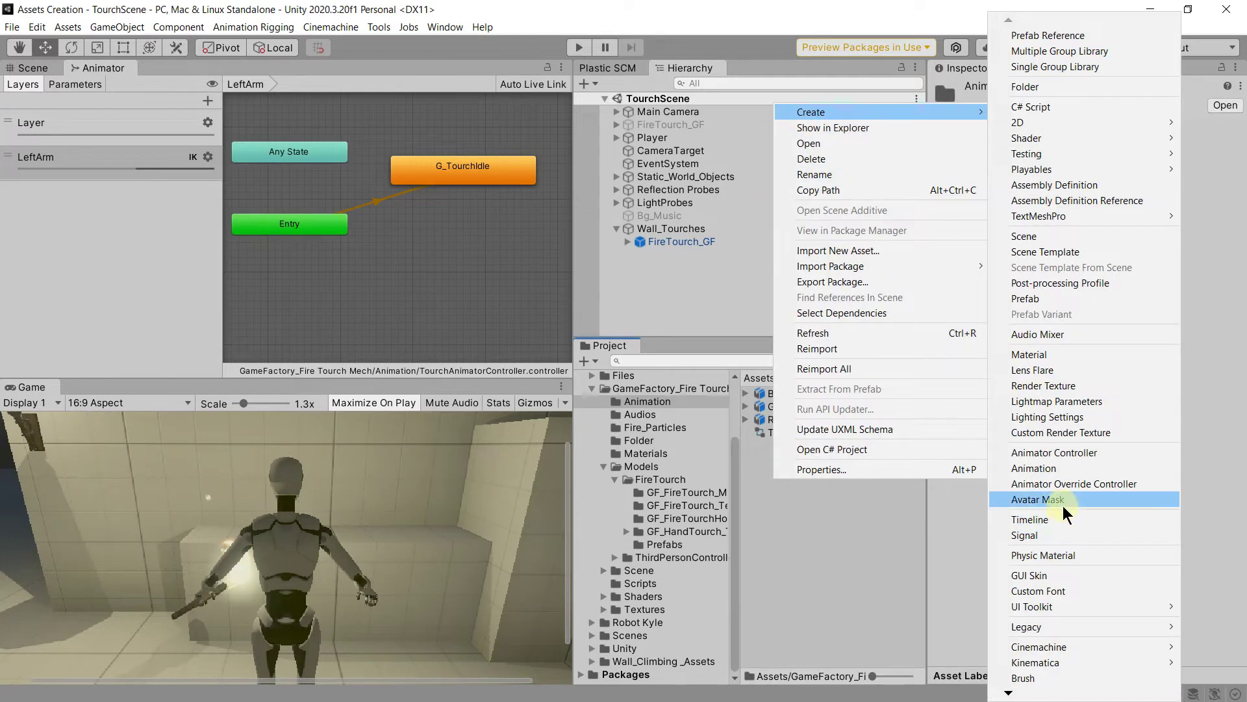
{"action": "left_click", "coordinate": [1063, 504]}
{"action": "type", "text": "LeftArm"}
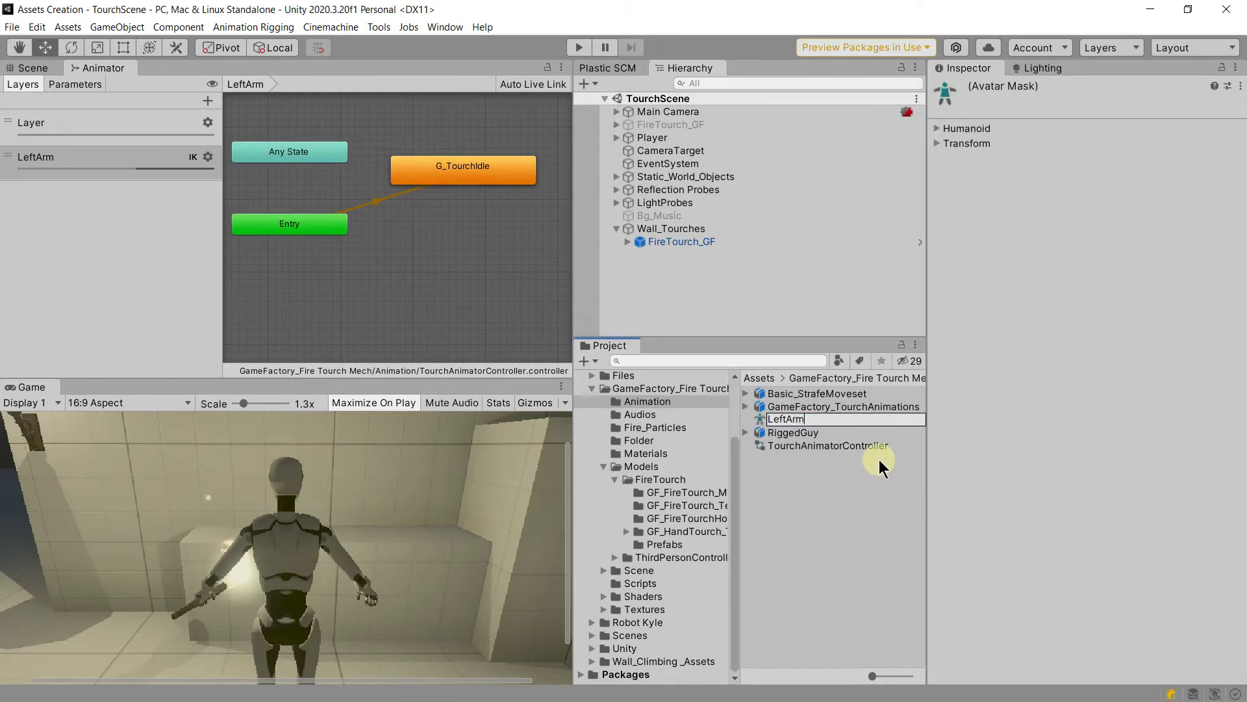
{"action": "key", "text": "Return"}
{"action": "left_click", "coordinate": [956, 128]}
{"action": "left_click", "coordinate": [937, 132]}
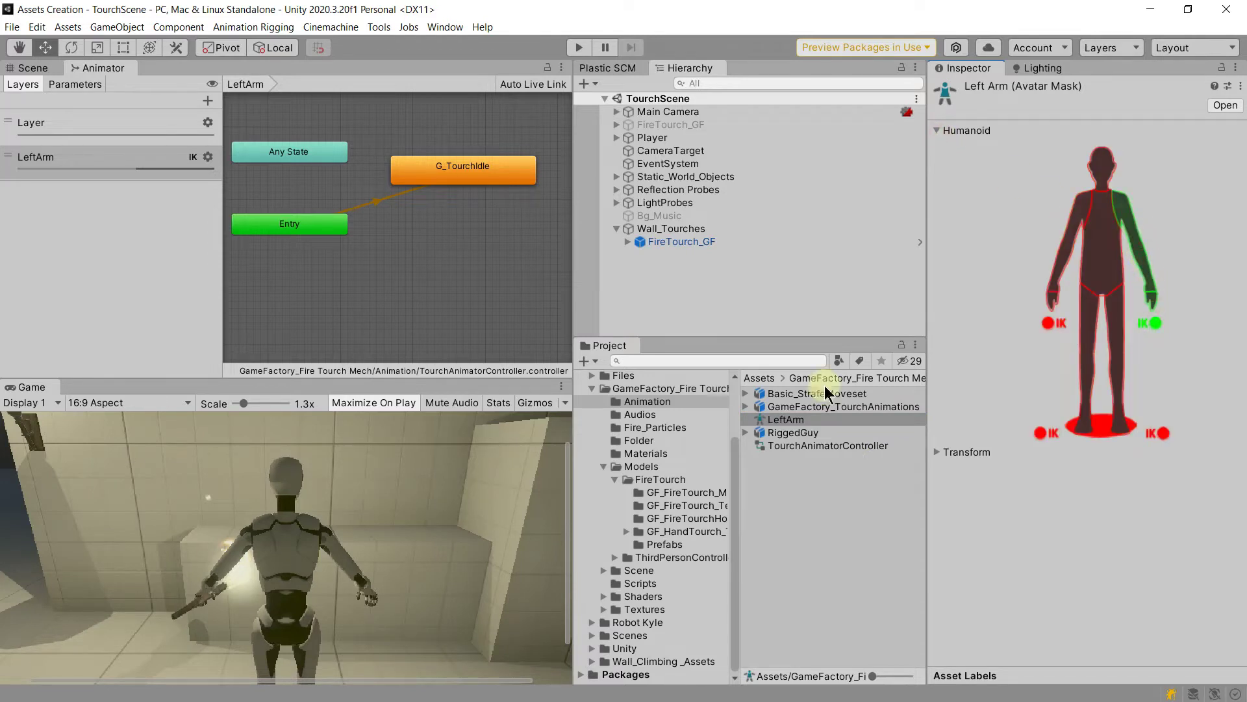
Step: Assign the LeftArm avatar mask to the LeftArm animator layer
{"action": "left_click", "coordinate": [210, 154]}
{"action": "left_click", "coordinate": [435, 175]}
{"action": "double_click", "coordinate": [517, 245]}
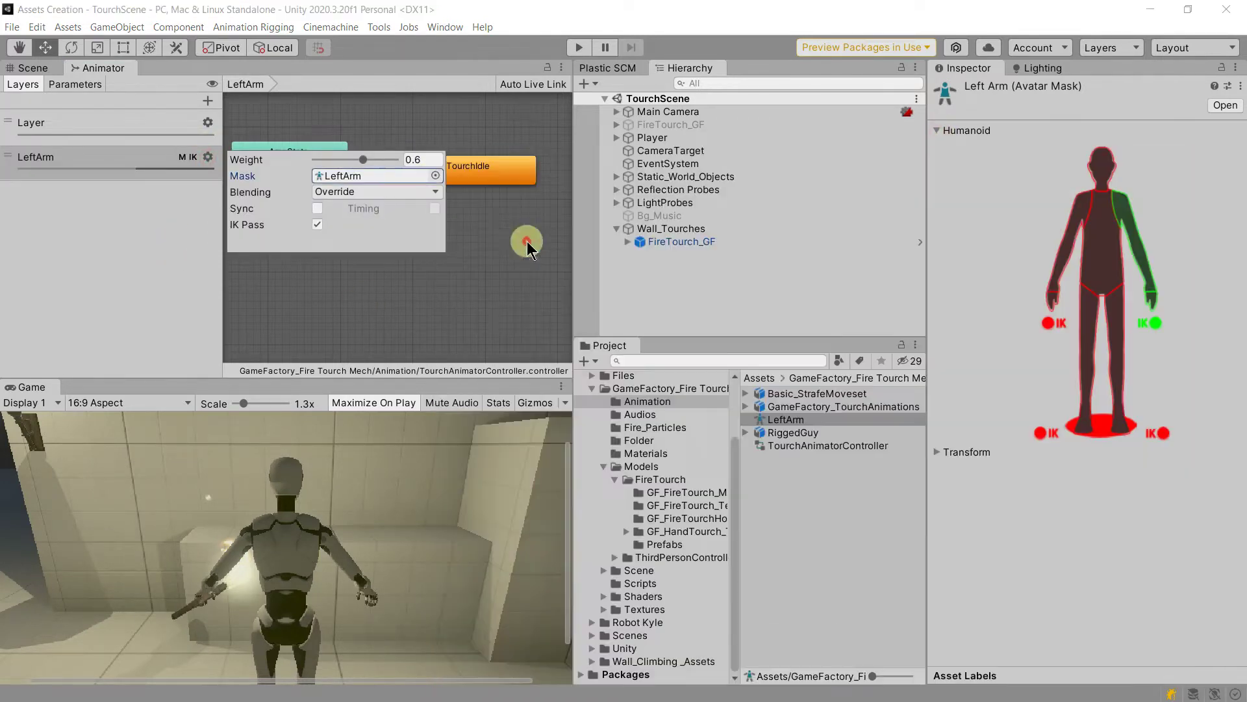
{"action": "left_click", "coordinate": [139, 201]}
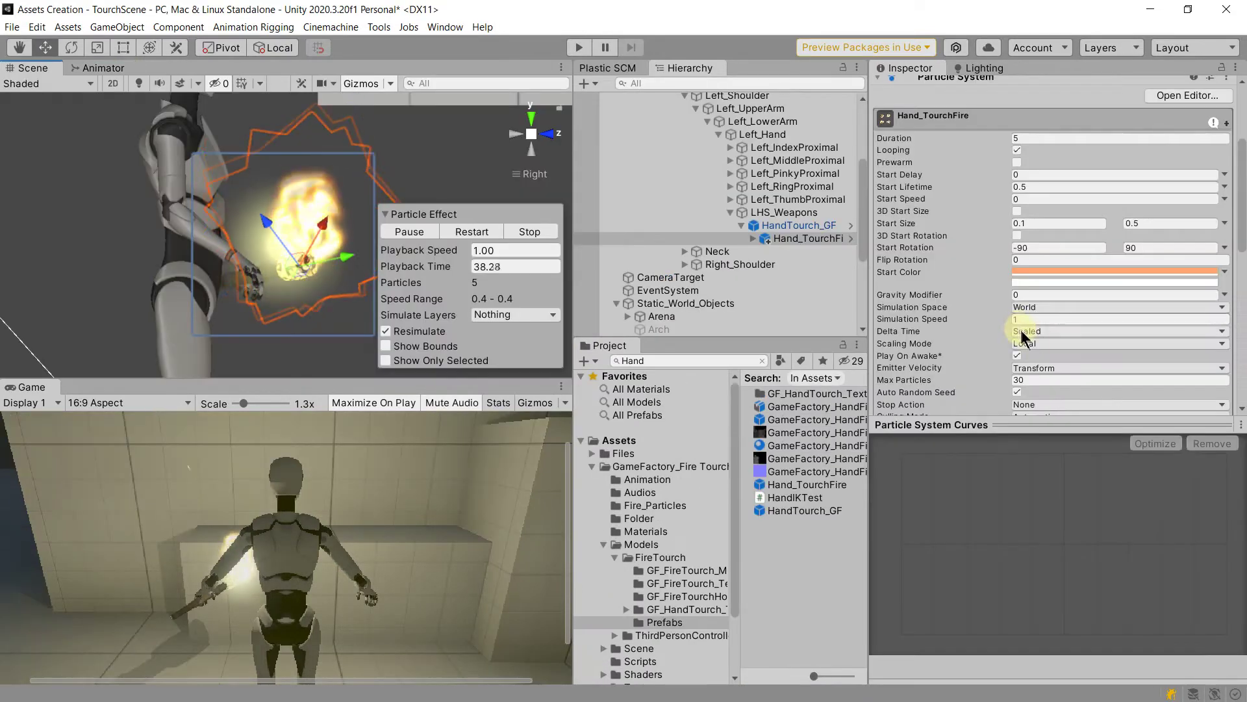
Step: Review the particle settings of Hand_TourchFire under HandTourch_GF
{"action": "scroll", "coordinate": [1046, 345], "scroll_direction": "down", "scroll_amount": 3}
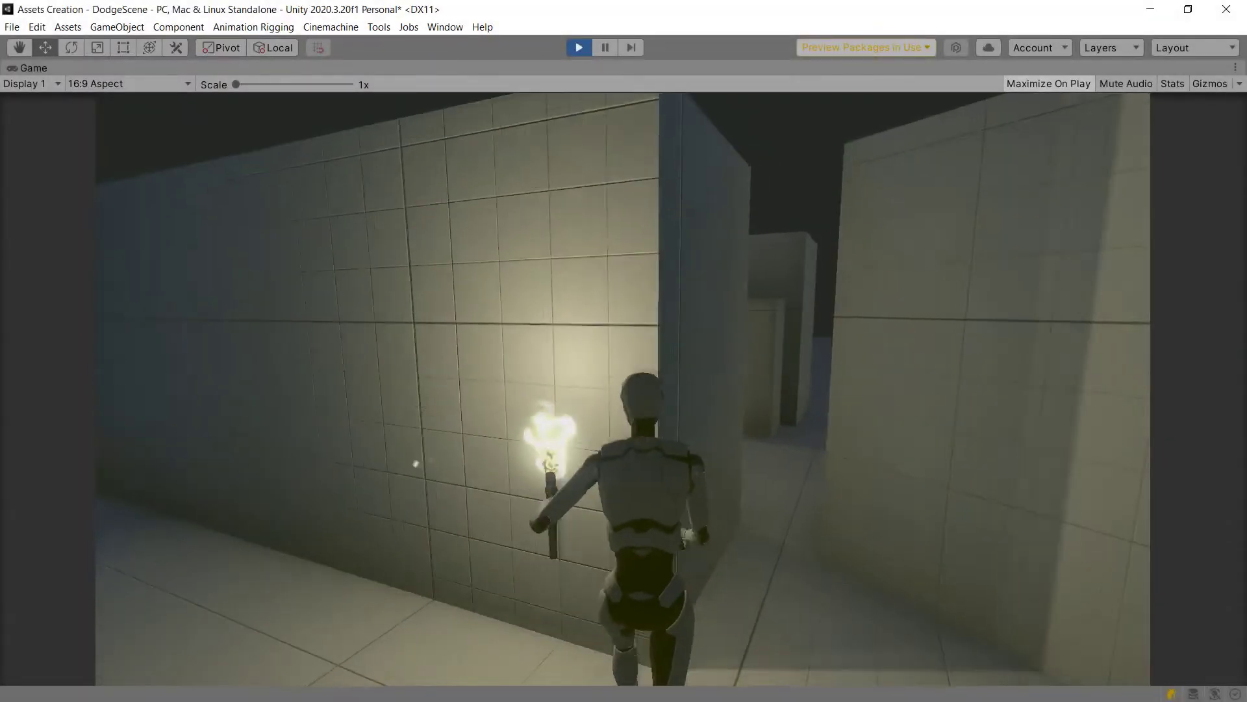
Step: Play-test DodgeScene by running the character with the burning torch between the walls
{"action": "key", "text": "w"}
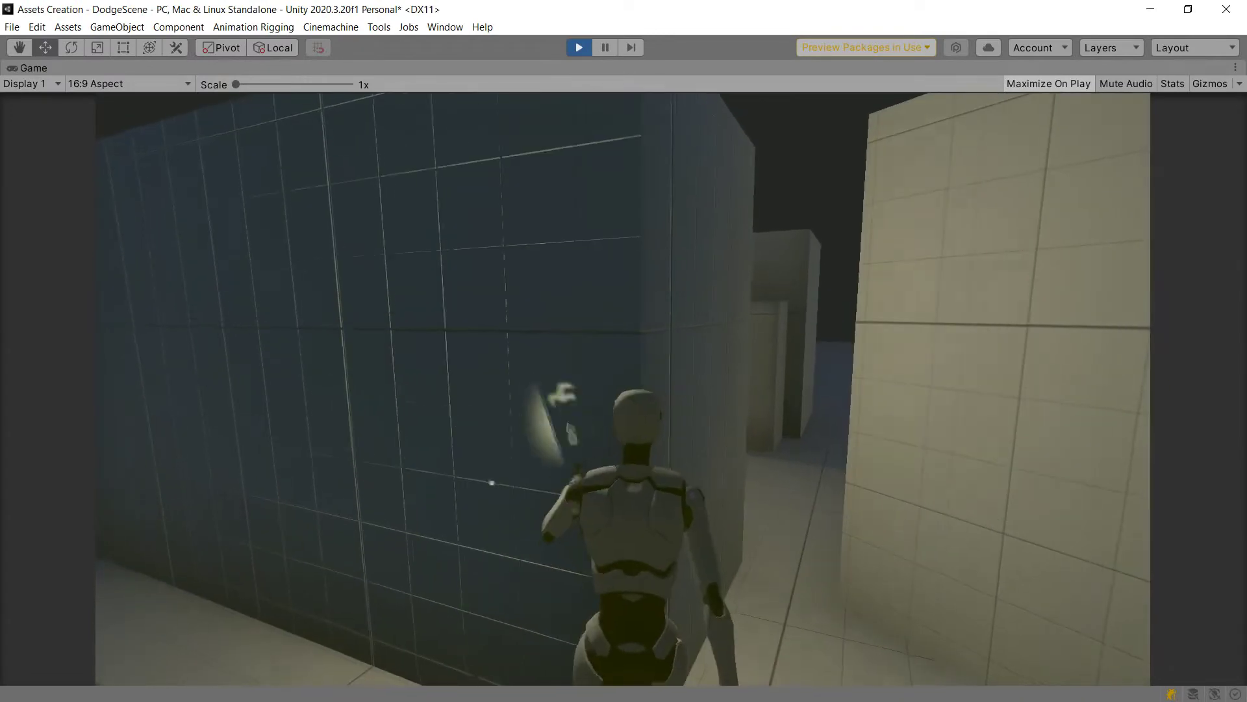
{"action": "key", "text": "w"}
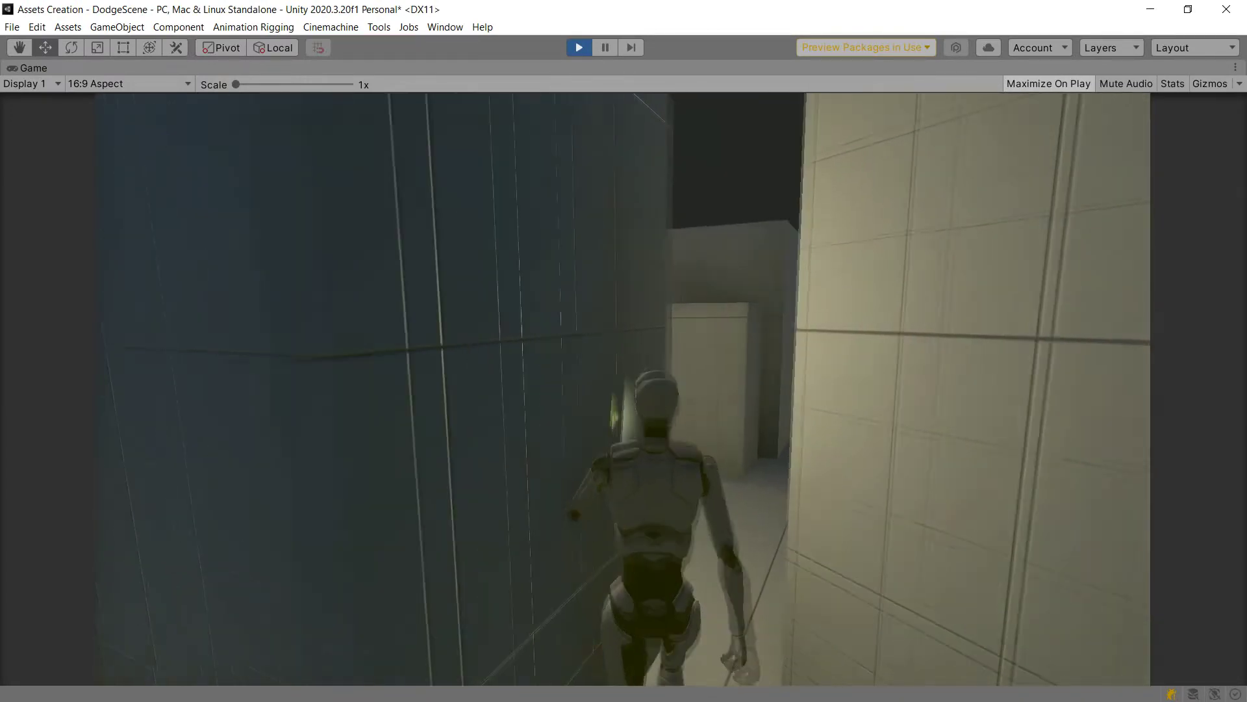
{"action": "key", "text": "d"}
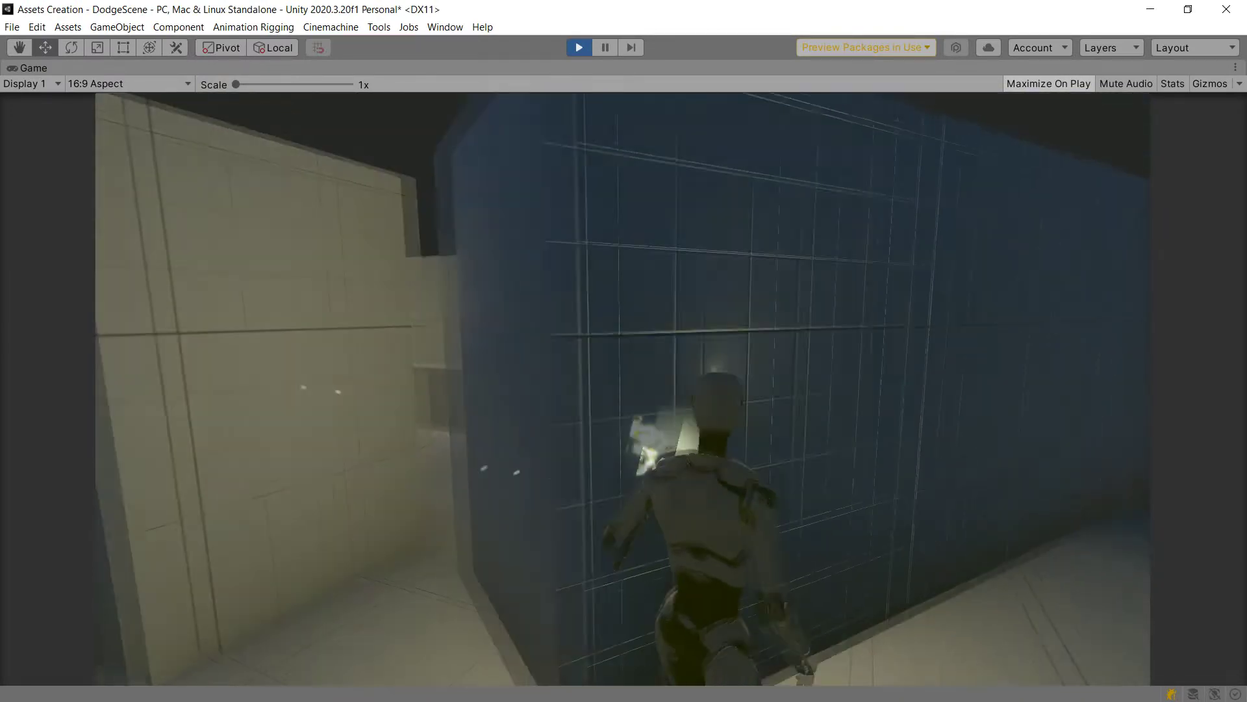
{"action": "key", "text": "w"}
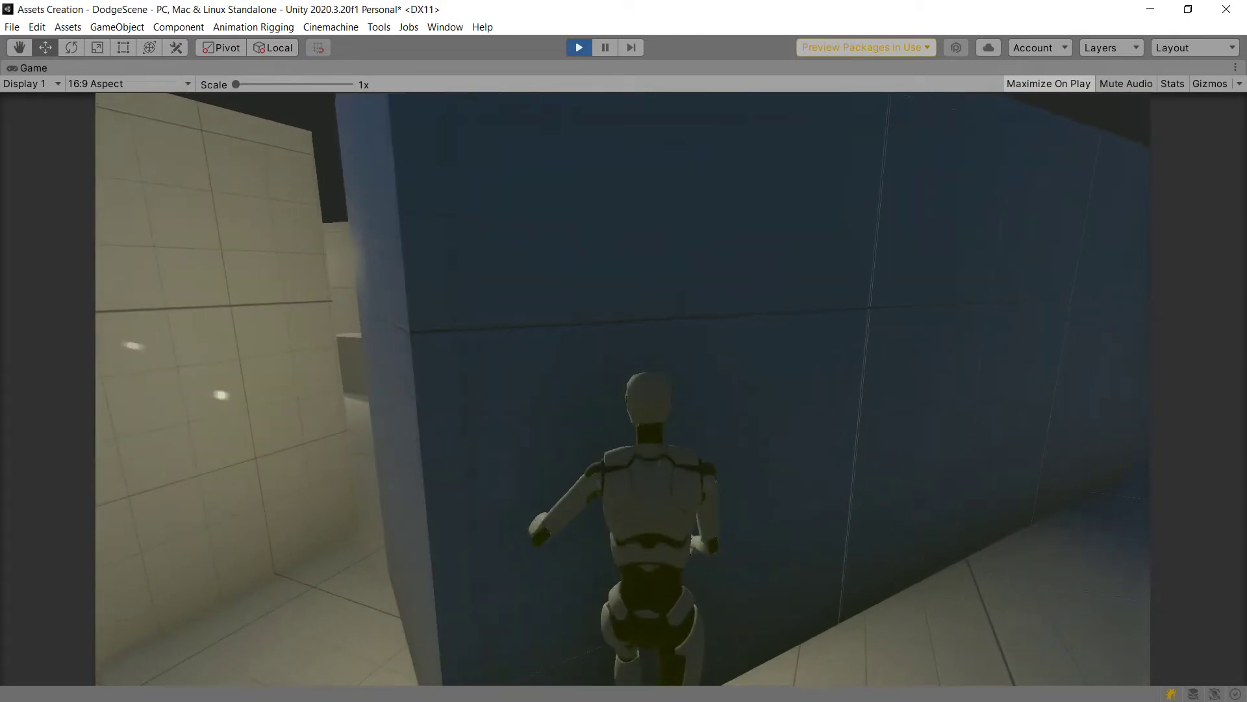
{"action": "key", "text": "w"}
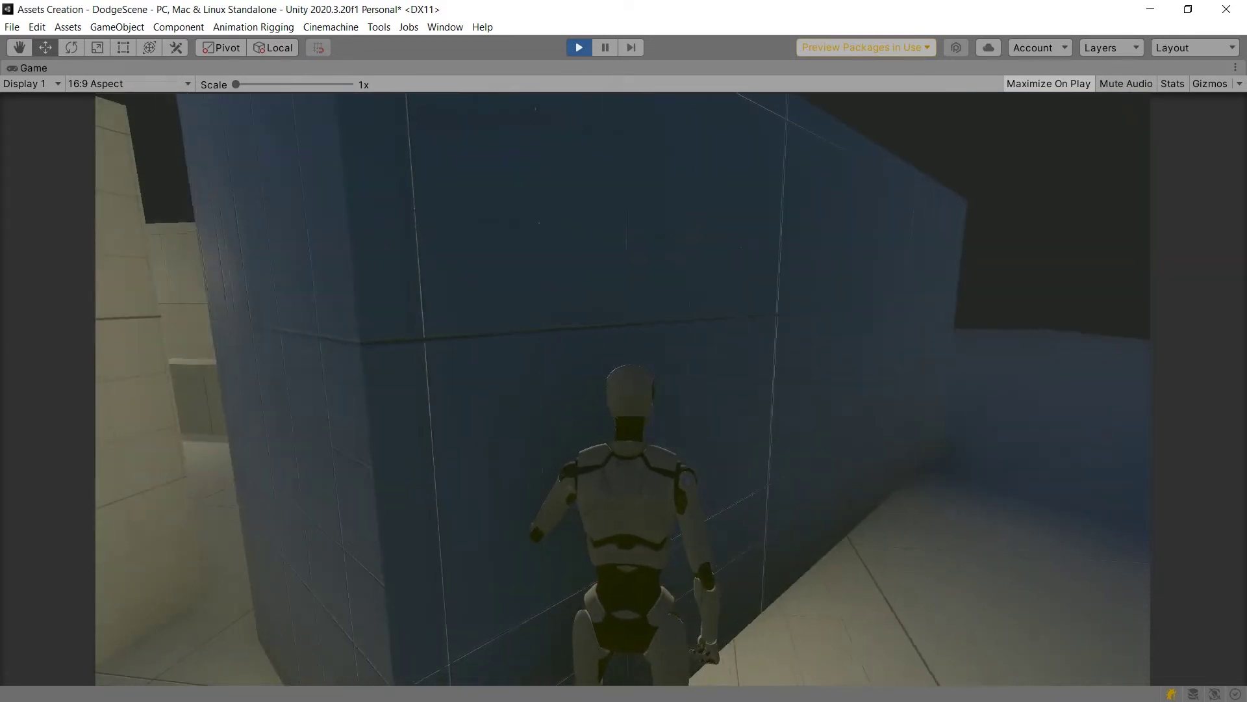
Step: Run the character close up against the wall surfaces and examine how the torch arm behaves there
{"action": "key", "text": "w"}
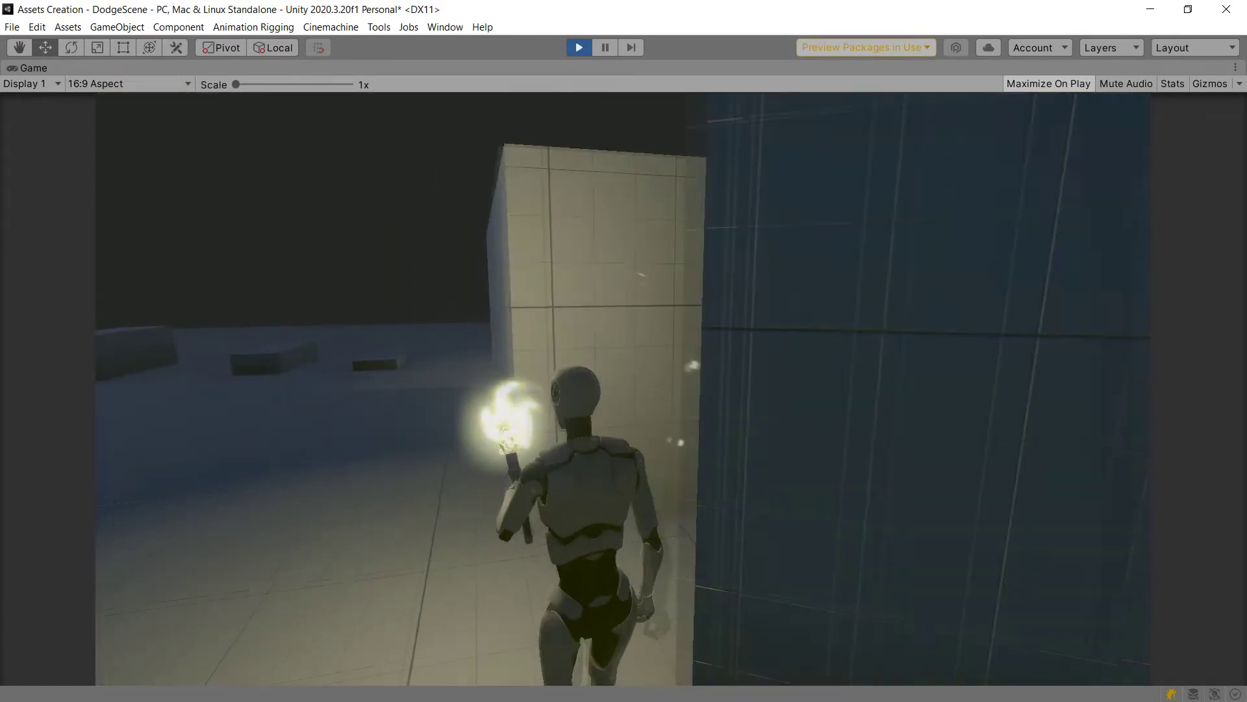
{"action": "key", "text": "w"}
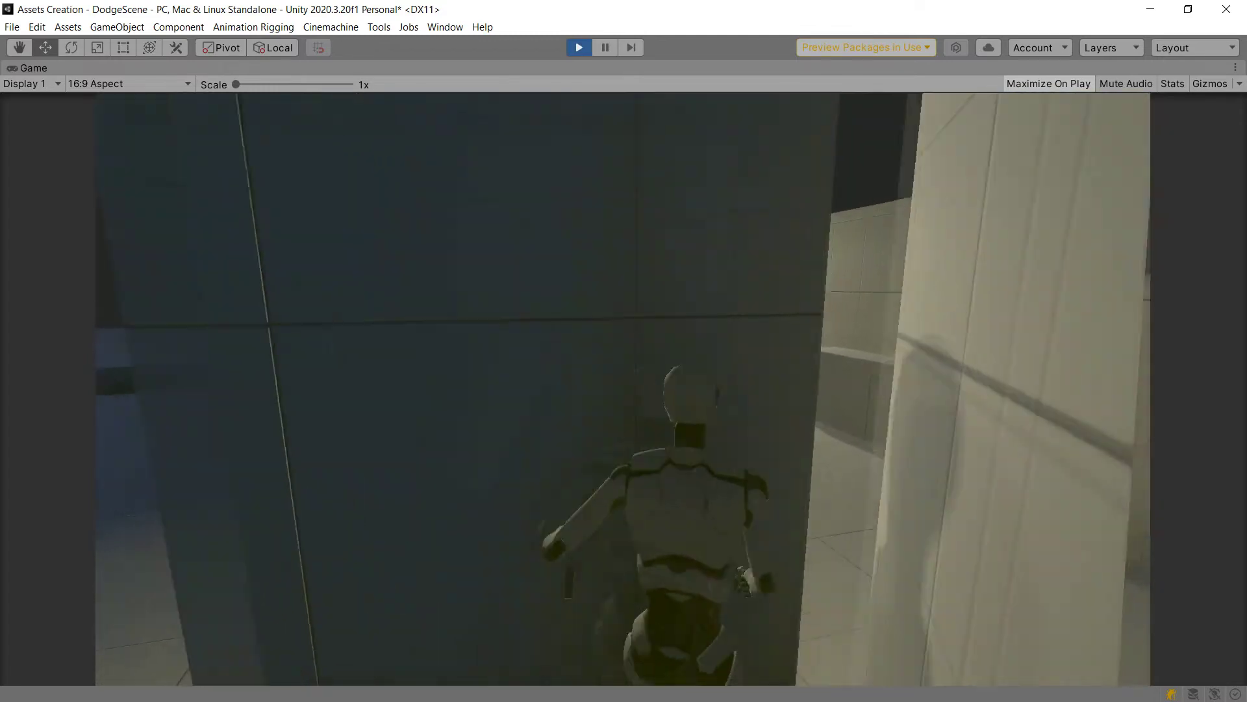
{"action": "key", "text": "w"}
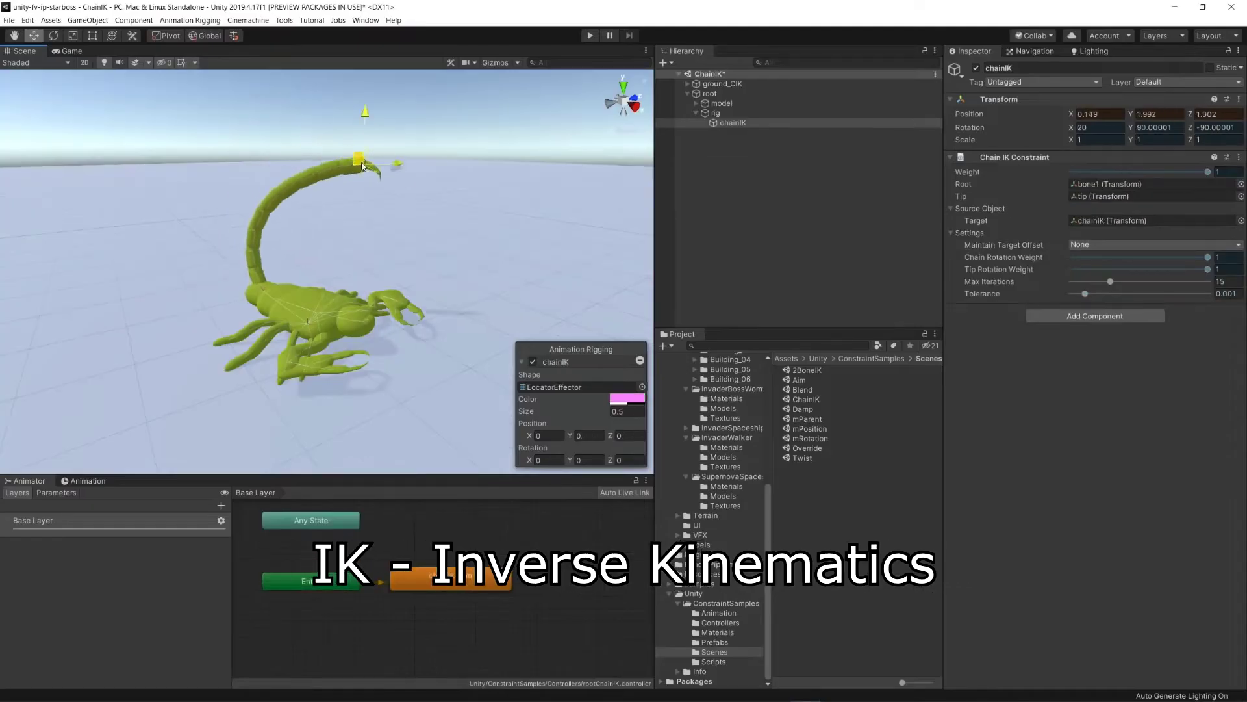
Step: Move the rfik effector in the 2BoneIK scene upward and away from the body to bend the right leg
{"action": "left_click_drag", "start_coordinate": [361, 166], "coordinate": [232, 212]}
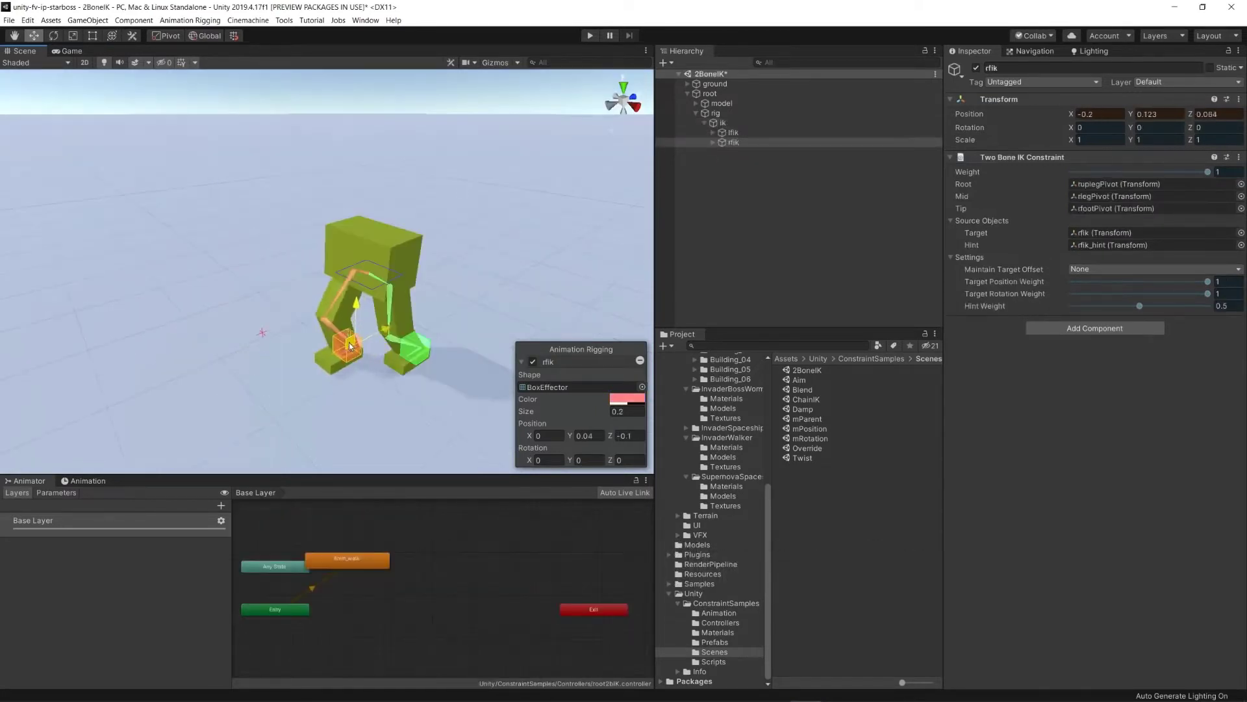
{"action": "left_click_drag", "start_coordinate": [349, 351], "coordinate": [263, 328]}
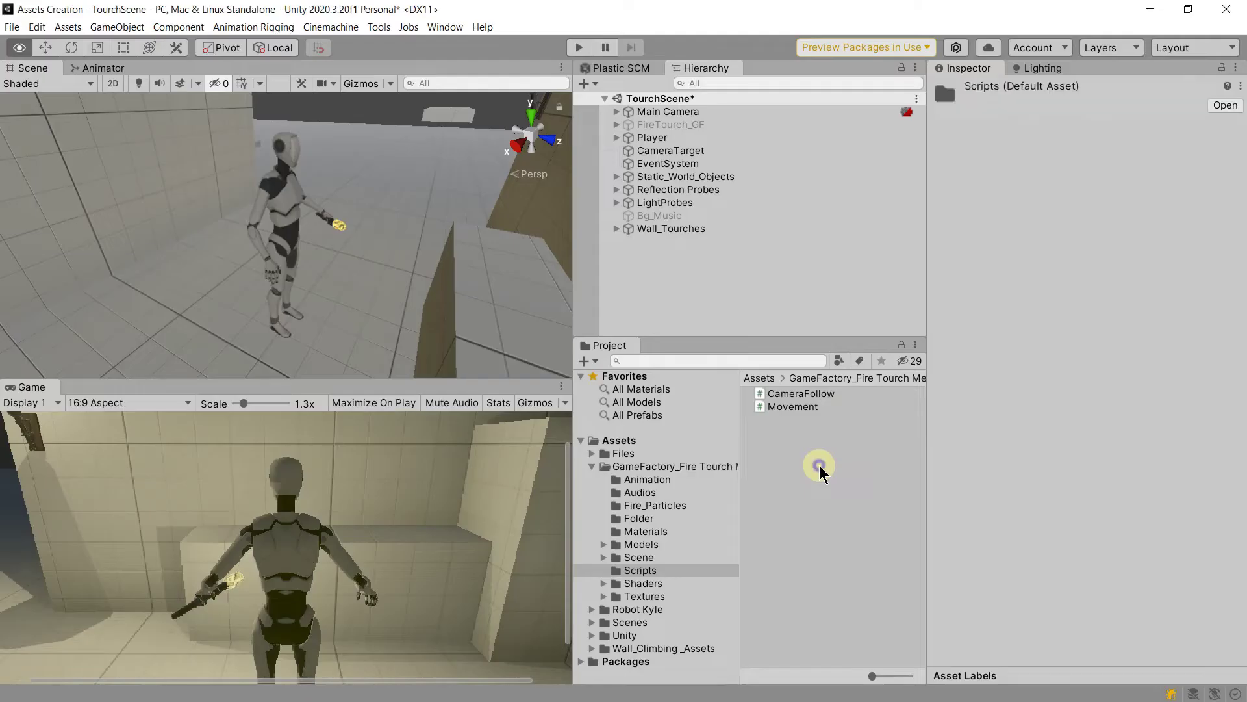
Step: Create a C# script named TourchHolding in the Scripts folder
{"action": "right_click", "coordinate": [821, 465]}
{"action": "mouse_move", "coordinate": [852, 99]}
{"action": "left_click", "coordinate": [1168, 117]}
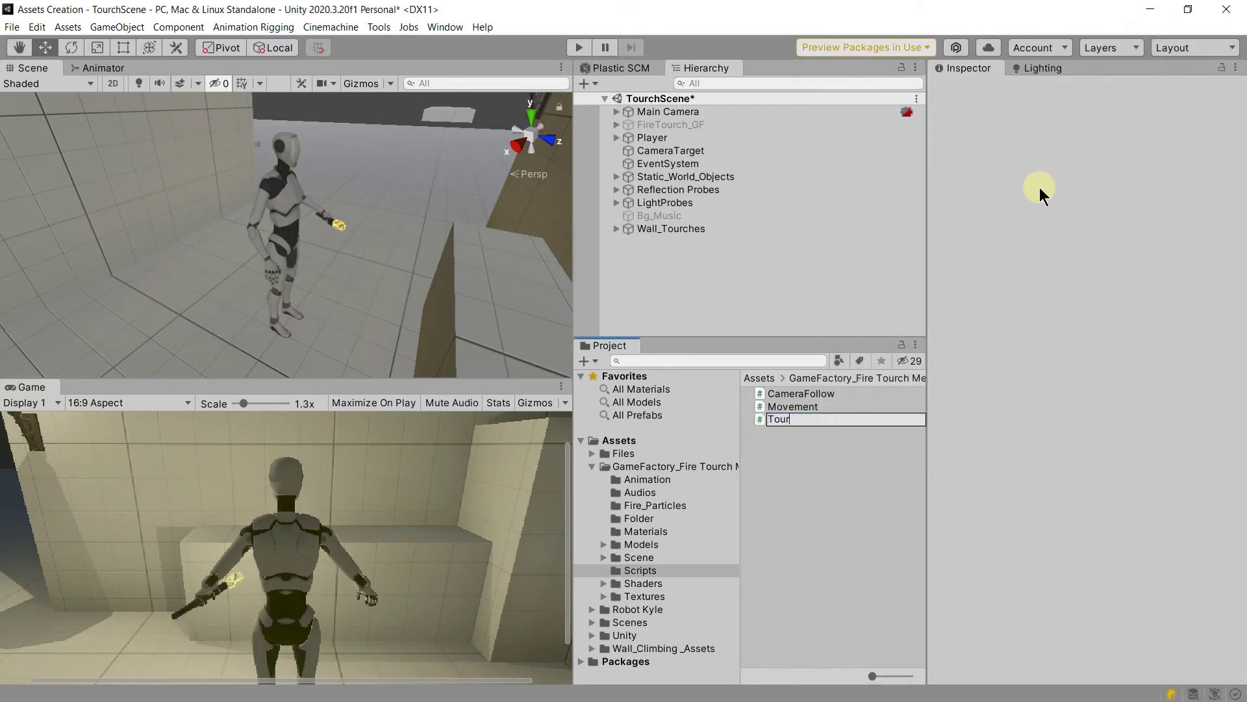
{"action": "type", "text": "TourchHolding"}
{"action": "key", "text": "Return"}
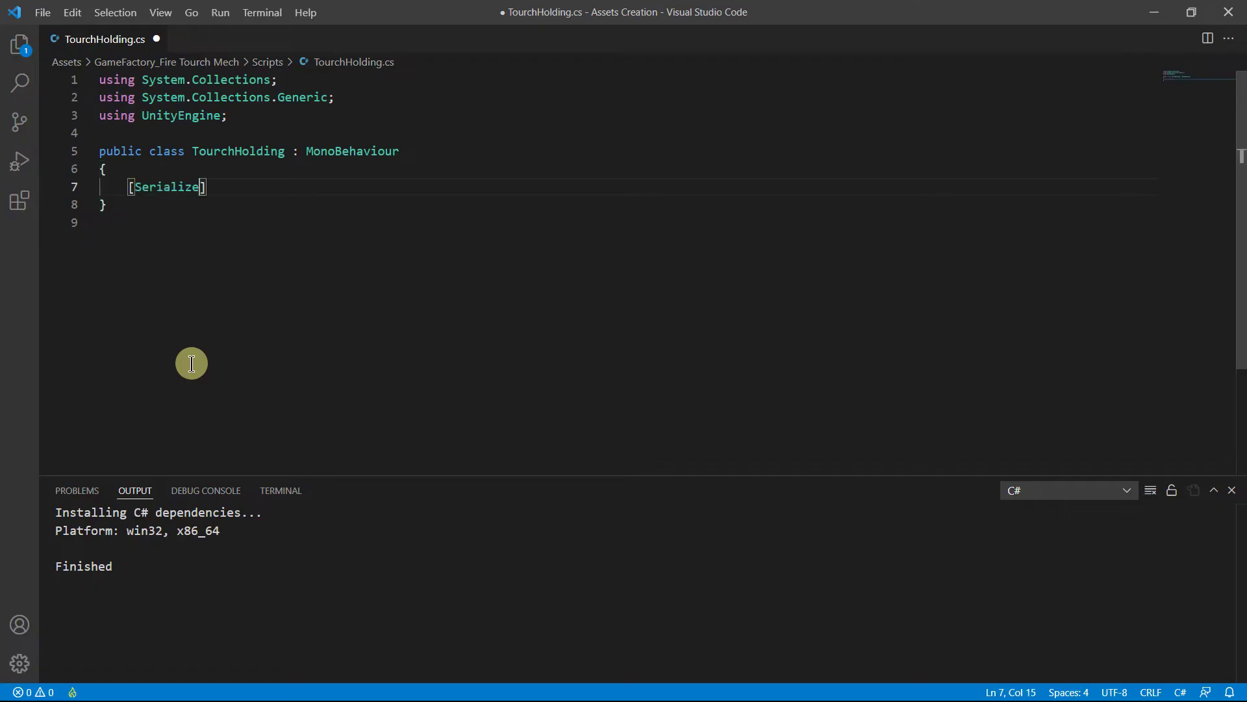
Step: Declare the serialized fields LayerMask hitLayers, Transform holdingHand and Transform lightSource in the TourchHolding class
{"action": "type", "text": "Field] LayerMask hitLayers;"}
{"action": "key", "text": "Return"}
{"action": "type", "text": "[SerializeField] Transform holdingHand;"}
{"action": "key", "text": "Return"}
{"action": "type", "text": "[SerializeField] Transform lightSource;"}
Step: Add serialized floats adjustSpeed = 12 and, ranged 0 to 1, lightSourceYPos = 0.5f, wallHitDis = .2f and max_posWeight = 0.4f
{"action": "key", "text": "Return"}
{"action": "key", "text": "Return"}
{"action": "type", "text": "[SerializeField] float adjustSpeed = 12;"}
{"action": "key", "text": "Return"}
{"action": "type", "text": "[Range(0, 1)] [SerializeField] float lightSourceYPos = 0.5f;"}
{"action": "key", "text": "ctrl+v"}
{"action": "key", "text": "ctrl+v"}
{"action": "double_click", "coordinate": [473, 292]}
{"action": "type", "text": "wallHitDis"}
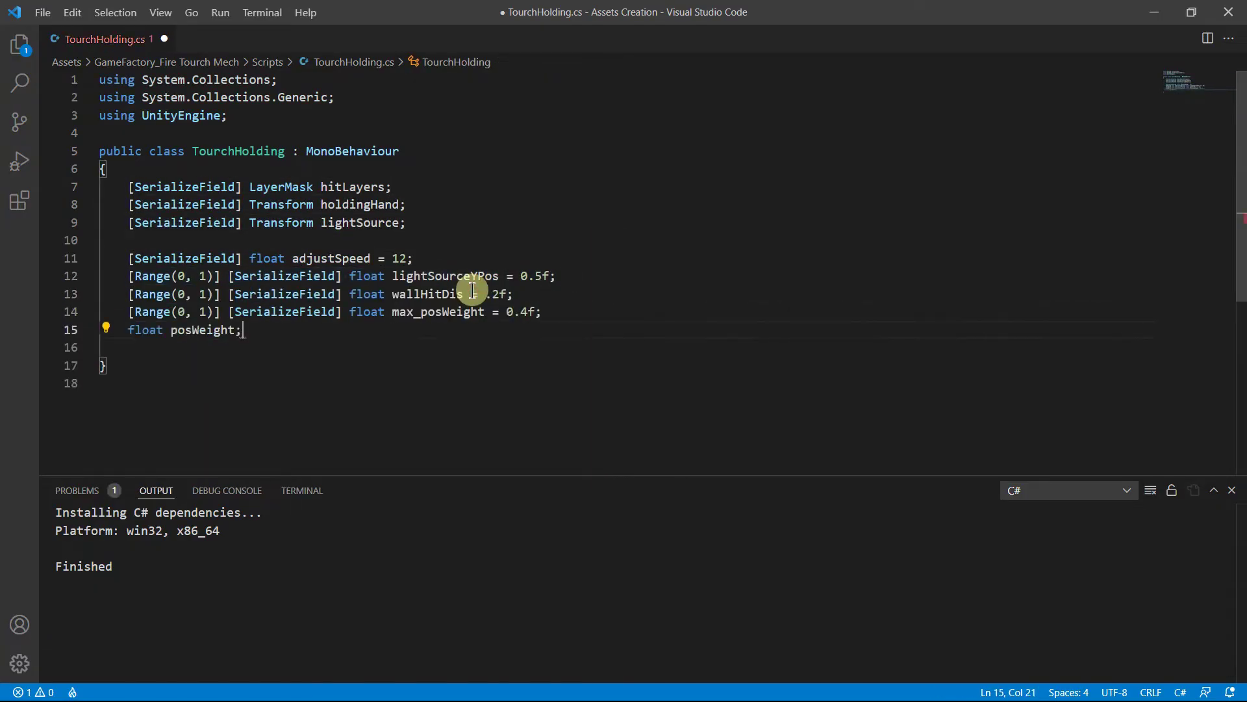
{"action": "type", "text": "  [SerializeField] float rayLength = 1.3f; [SerializeField] Vector3 handOffset; [SerializeField] Transform forwardRef;  [Header(\"Requirements\")] [SerializeField] GameObject handTourch;  [Header(\"Audios\")] [SerializeField] Audio"}
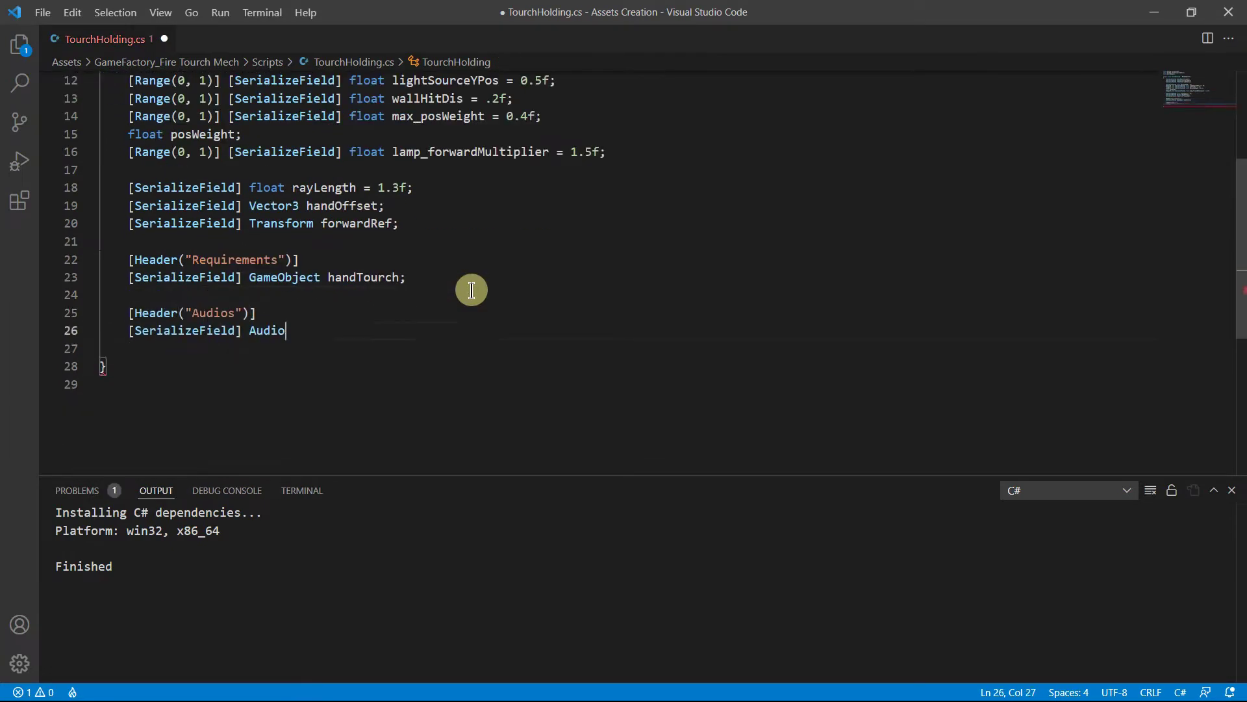
{"action": "type", "text": "Clip burnAudio; [SerializeField] AudioSource audioSource;  Animator anim; Vector3 finalHandPos; bool hasTourch = false; bool tourchOn = false;  void Start(){ anim = GetComponent<Animator>(); posWeight = max_posWeight; anim.SetLayerWeight(1, max_layerWeight); TourchOff(); }  void Update(){ if(Input.GetKeyDown(Ke"}
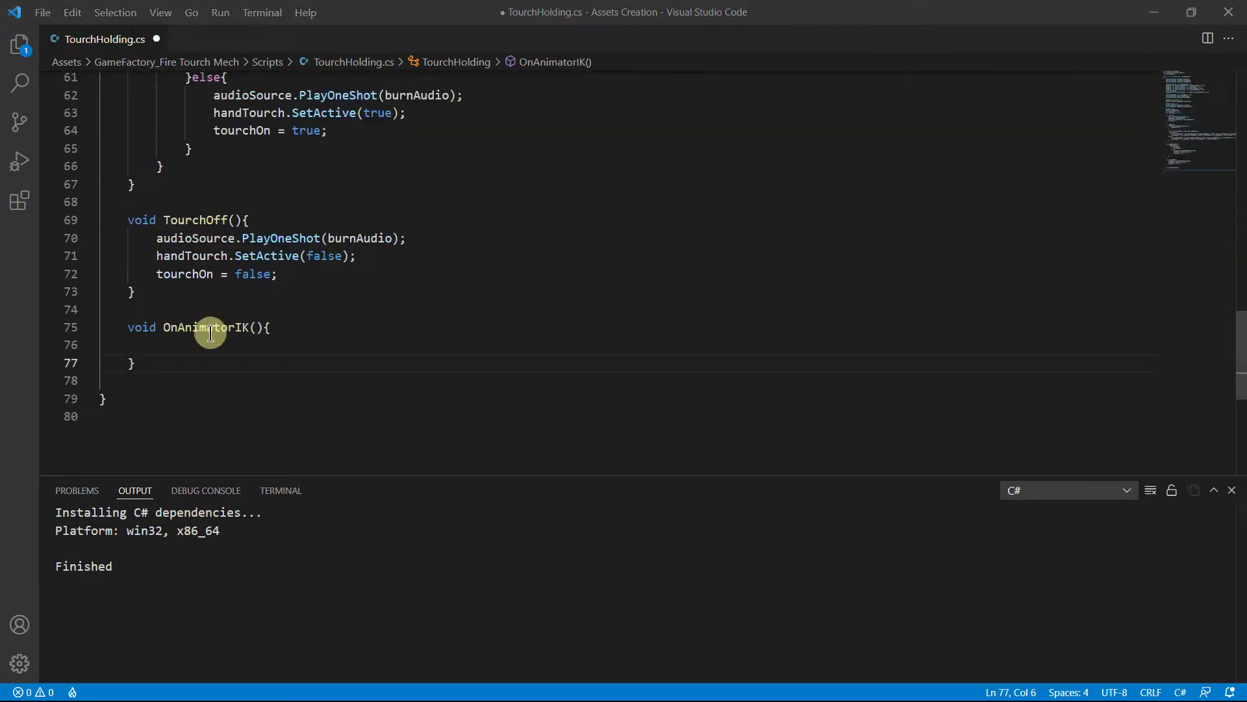
Step: Make OnAnimatorIK return early when hasTourch or tourchOn is false
{"action": "left_click", "coordinate": [210, 338]}
{"action": "type", "text": "if(!hasTourch || "}
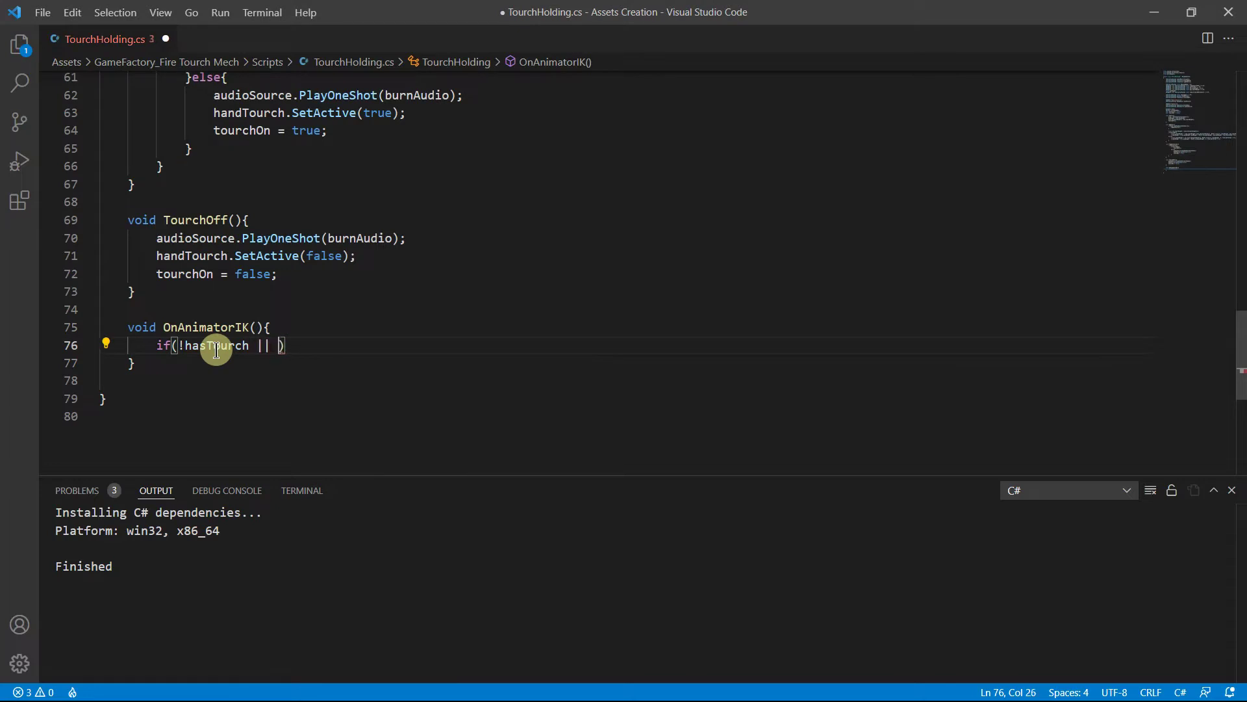
{"action": "type", "text": "!tourchOn) return;"}
{"action": "key", "text": "Return"}
Step: Set the left hand's IK position weight with anim.SetIKPositionWeight(AvatarIKGoal.LeftHand, posWeight) in OnAnimatorIK
{"action": "type", "text": "anim.SetIKPo"}
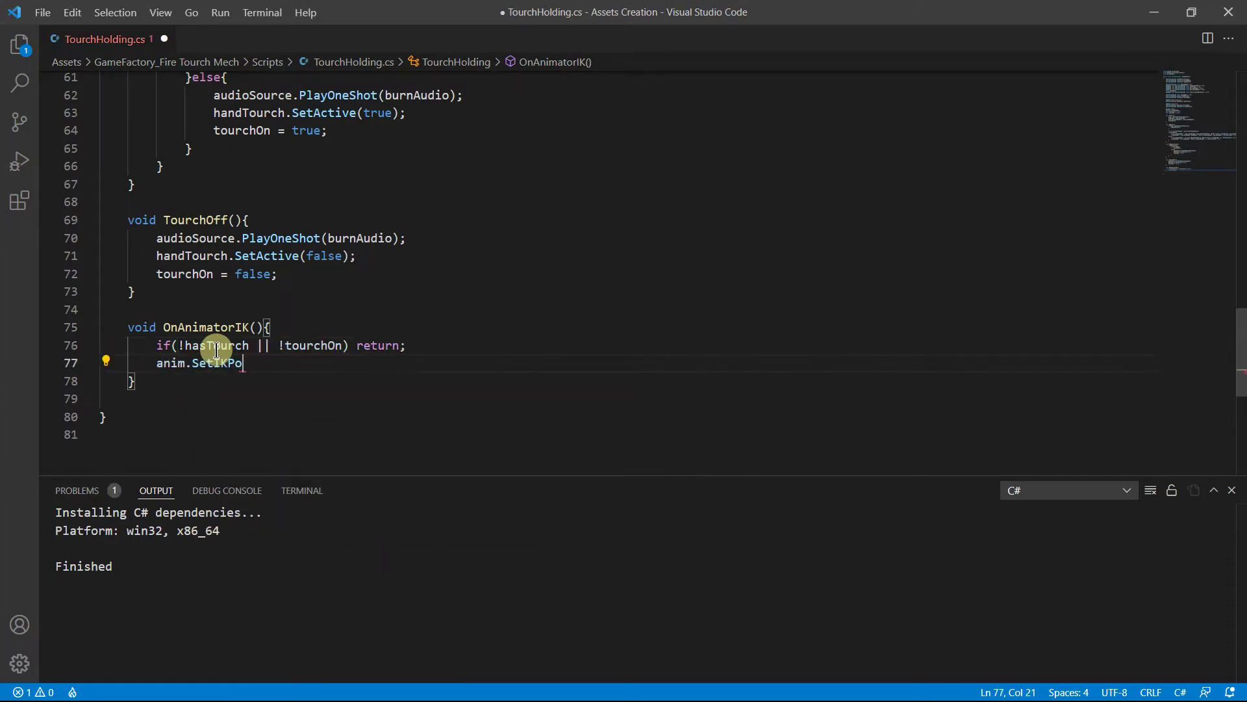
{"action": "type", "text": ";"}
{"action": "key", "text": "Left"}
{"action": "key", "text": "Left"}
{"action": "type", "text": "AvatarIKGoal.LeftHand"}
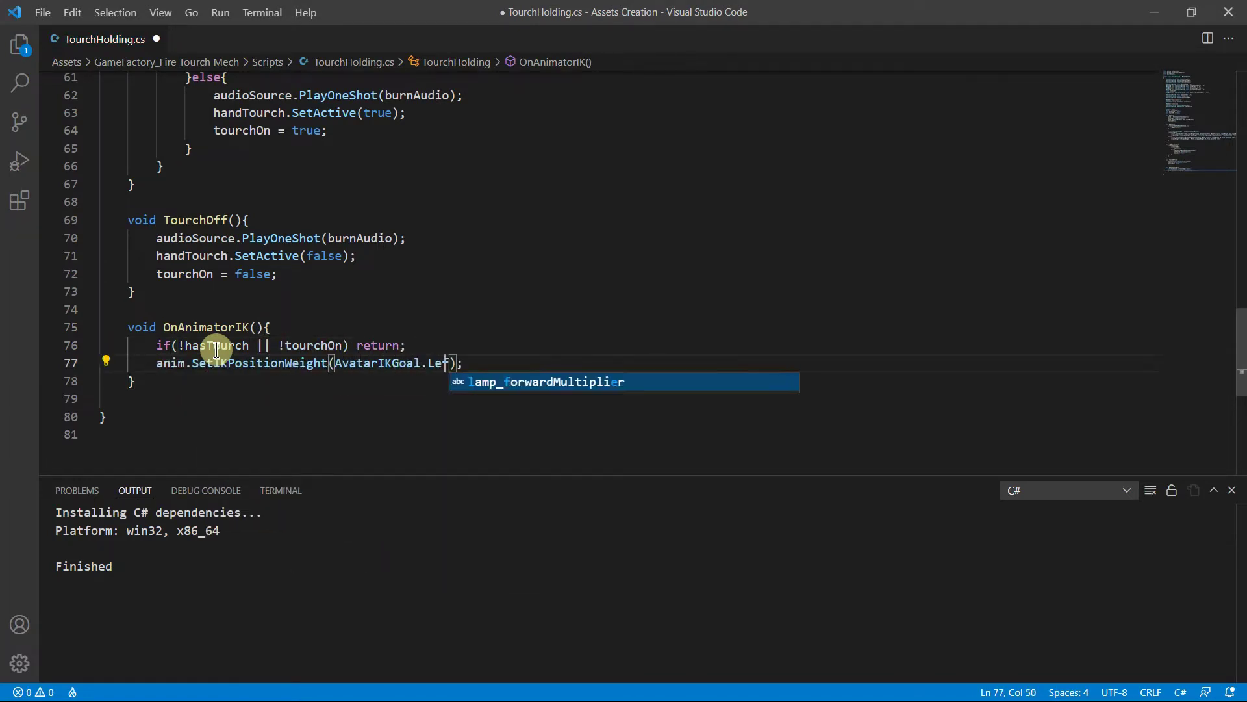
{"action": "type", "text": ", posWeight"}
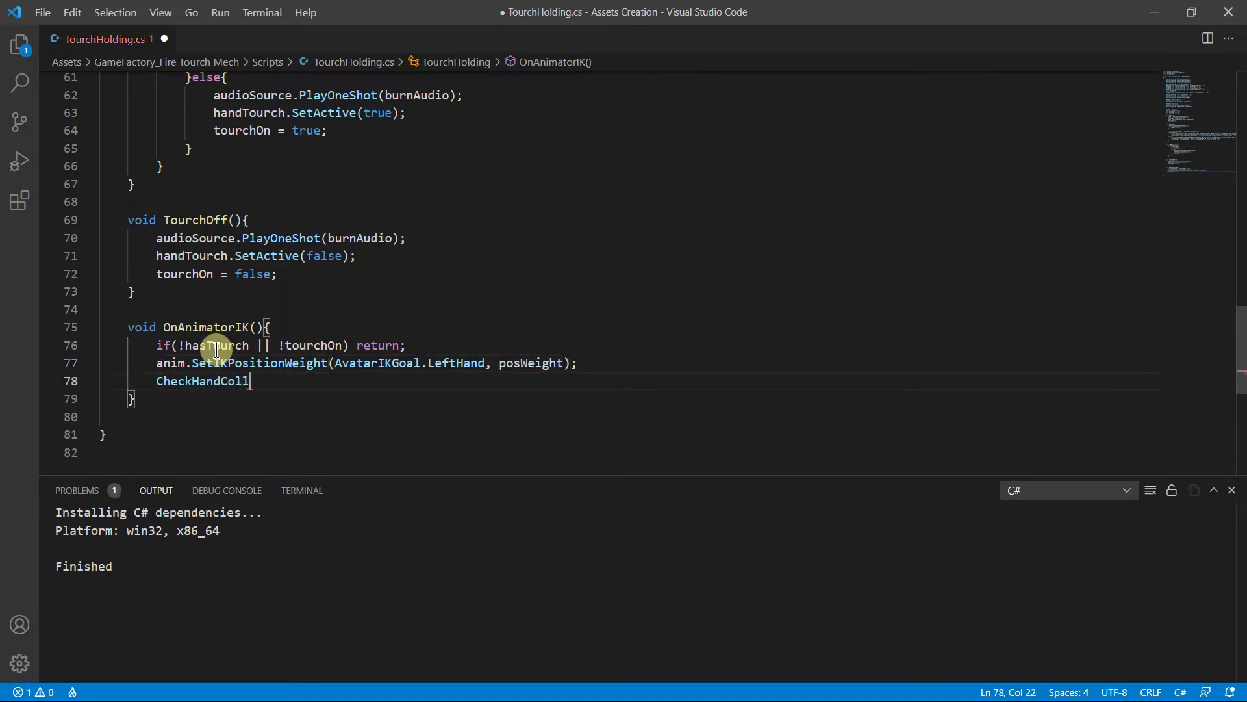
{"action": "type", "text": "SetIKPosition"}
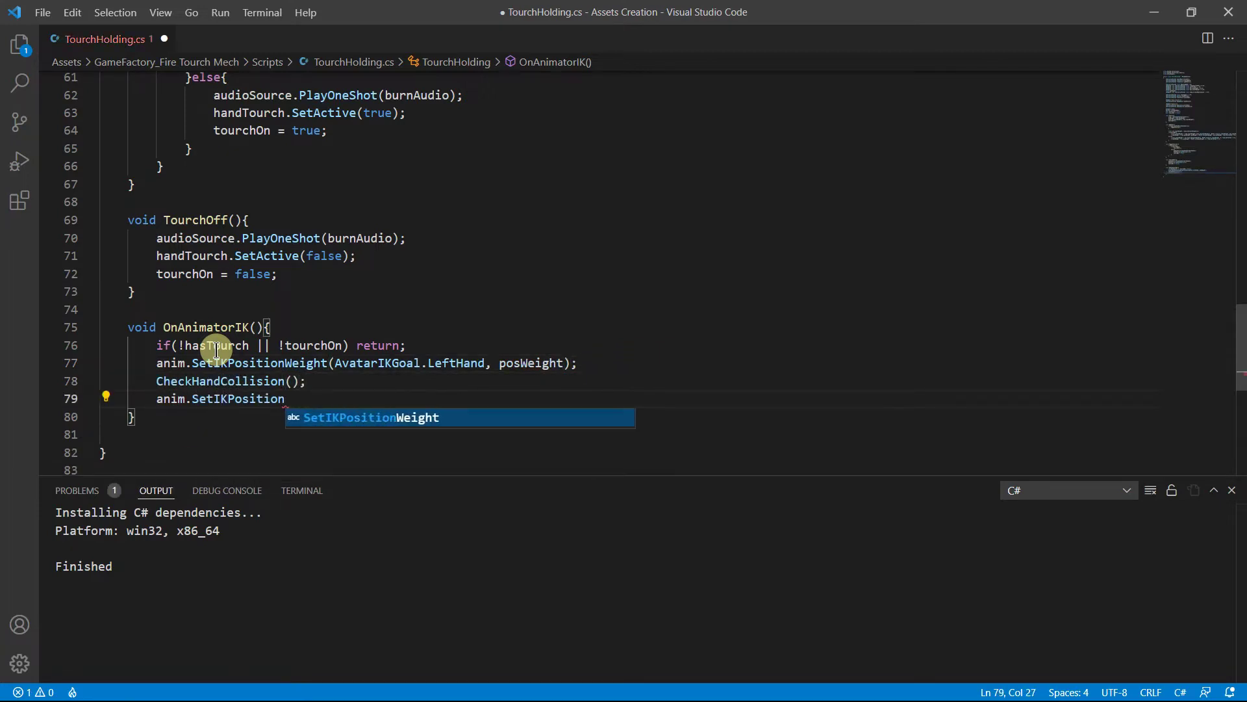
{"action": "type", "text": "();"}
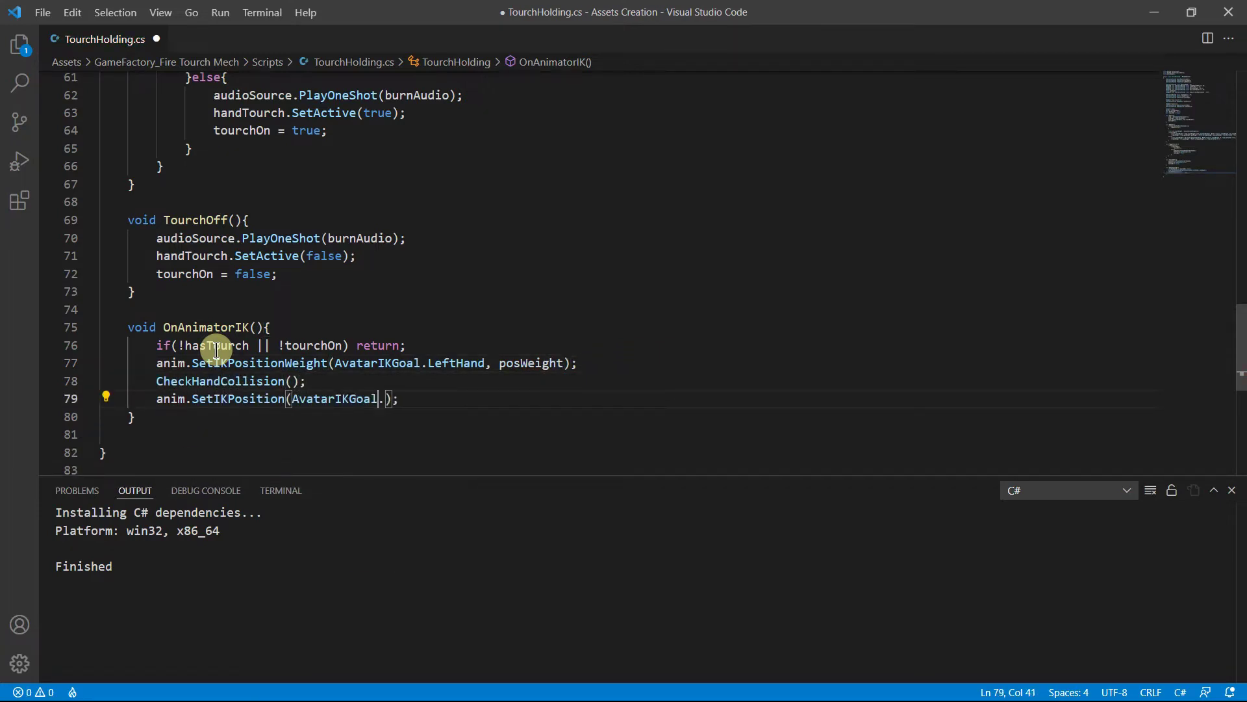
{"action": "type", "text": "LeftHand, f"}
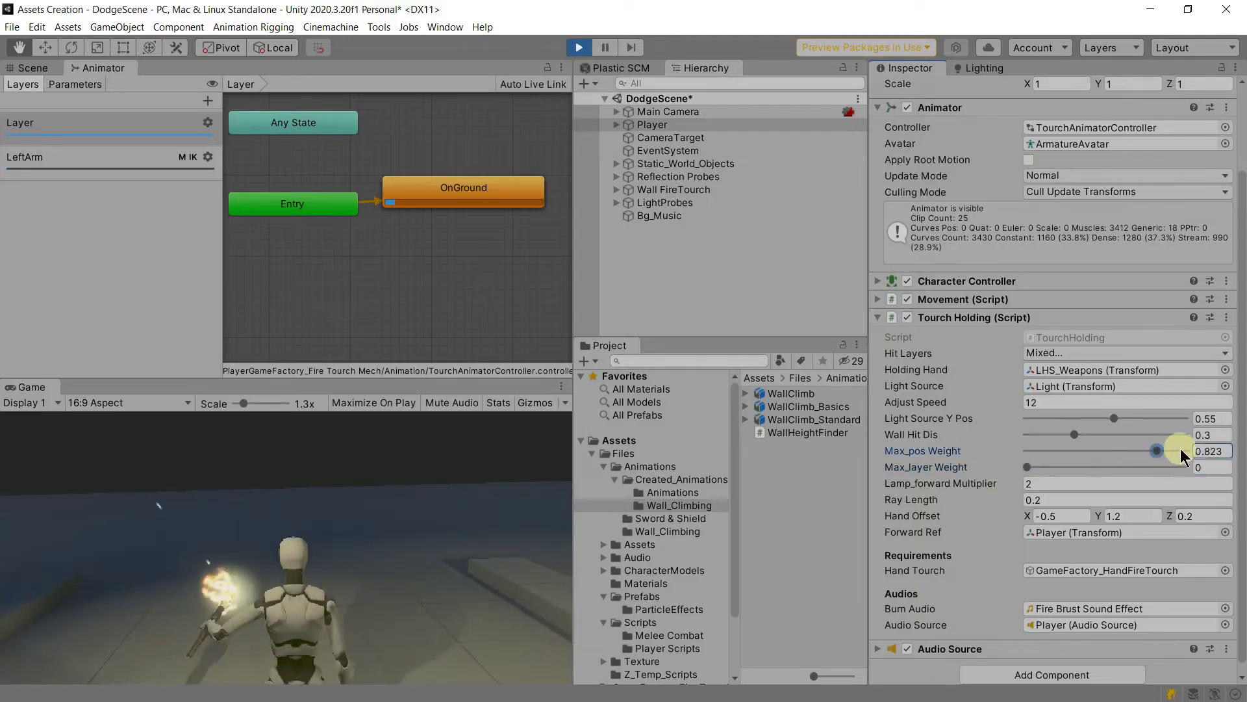
Step: Test Max_pos Weight 0 and Max_layer Weight 1 on the Tourch Holding script while walking the character around
{"action": "left_click_drag", "start_coordinate": [1180, 448], "coordinate": [843, 467]}
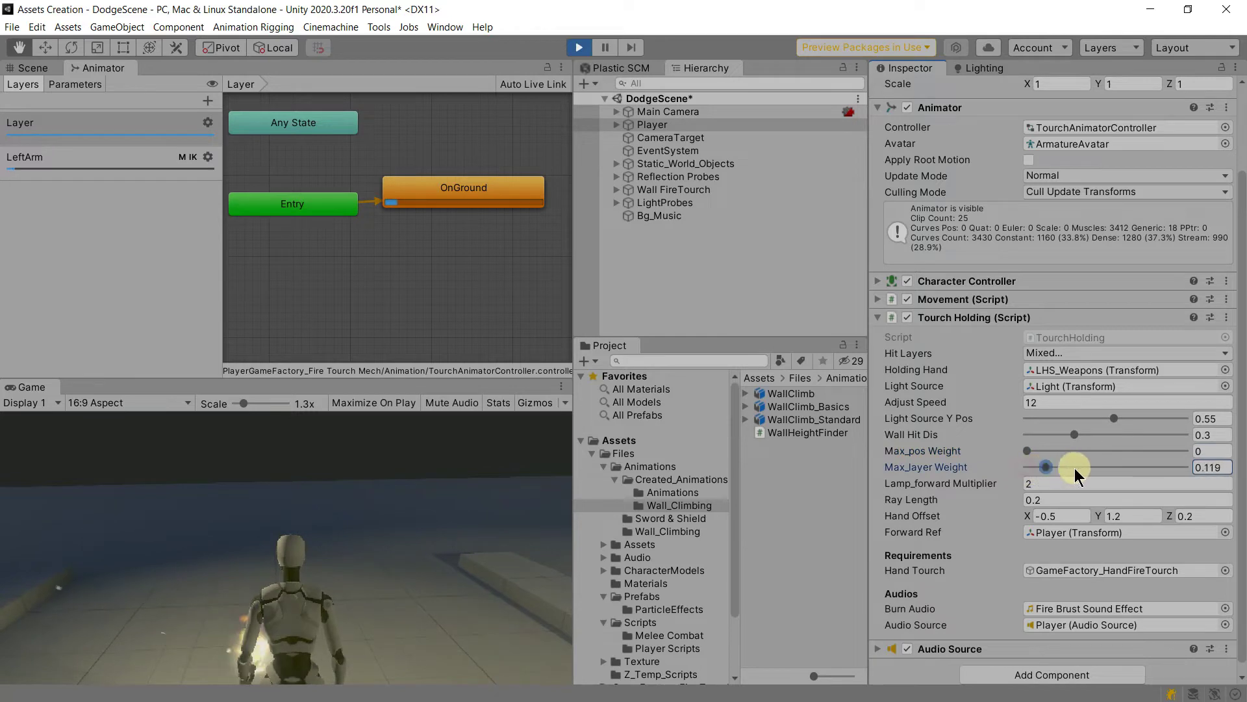
{"action": "left_click_drag", "start_coordinate": [1075, 467], "coordinate": [1206, 468]}
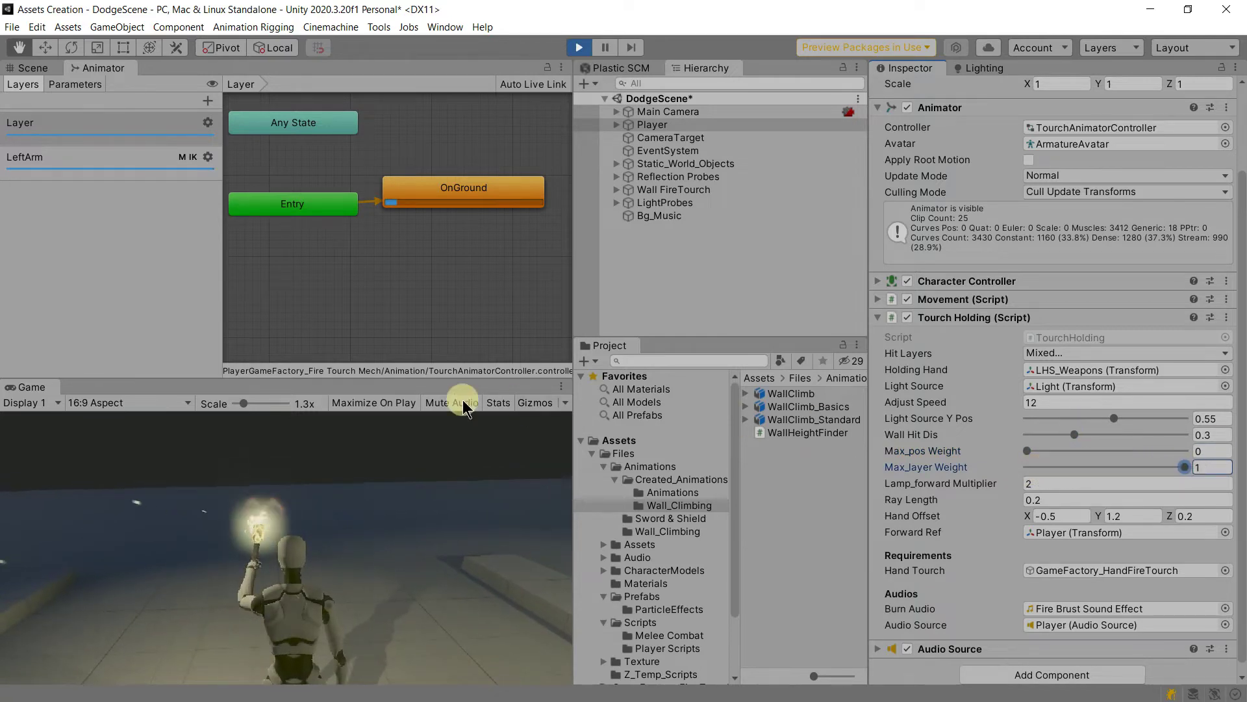
{"action": "left_click", "coordinate": [290, 455]}
{"action": "key", "text": "w"}
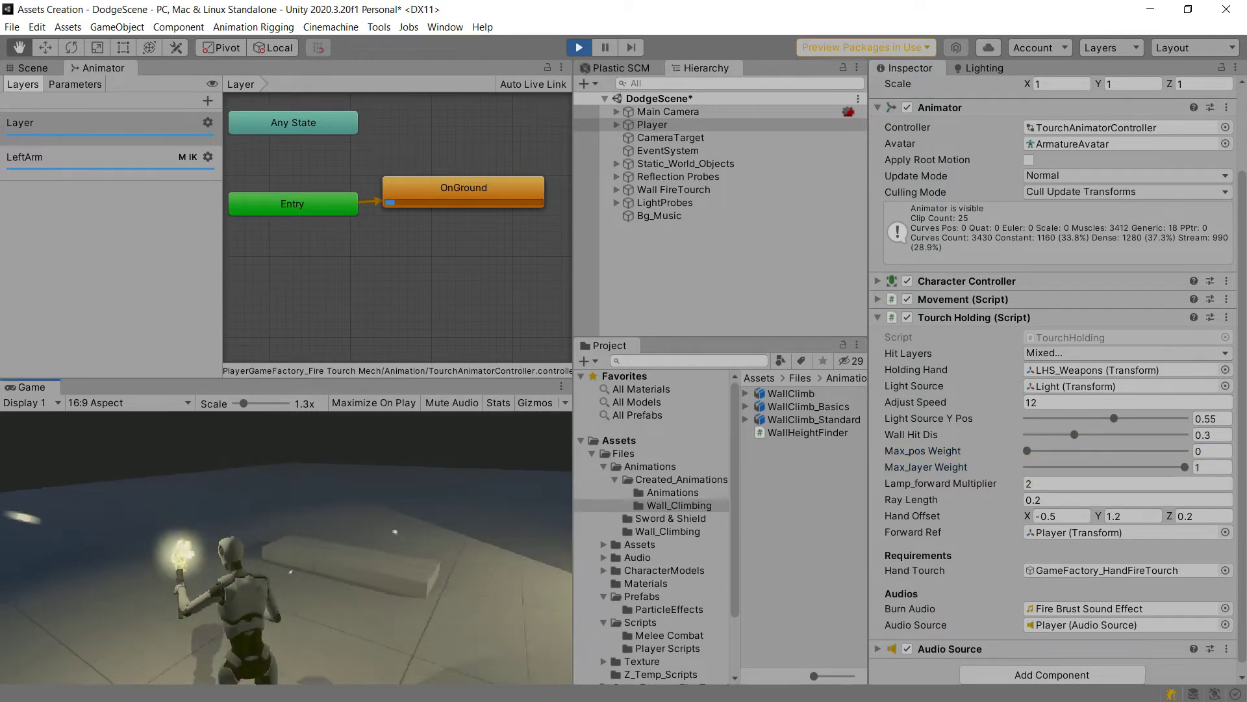
{"action": "key", "text": "shift+space"}
{"action": "key", "text": "w"}
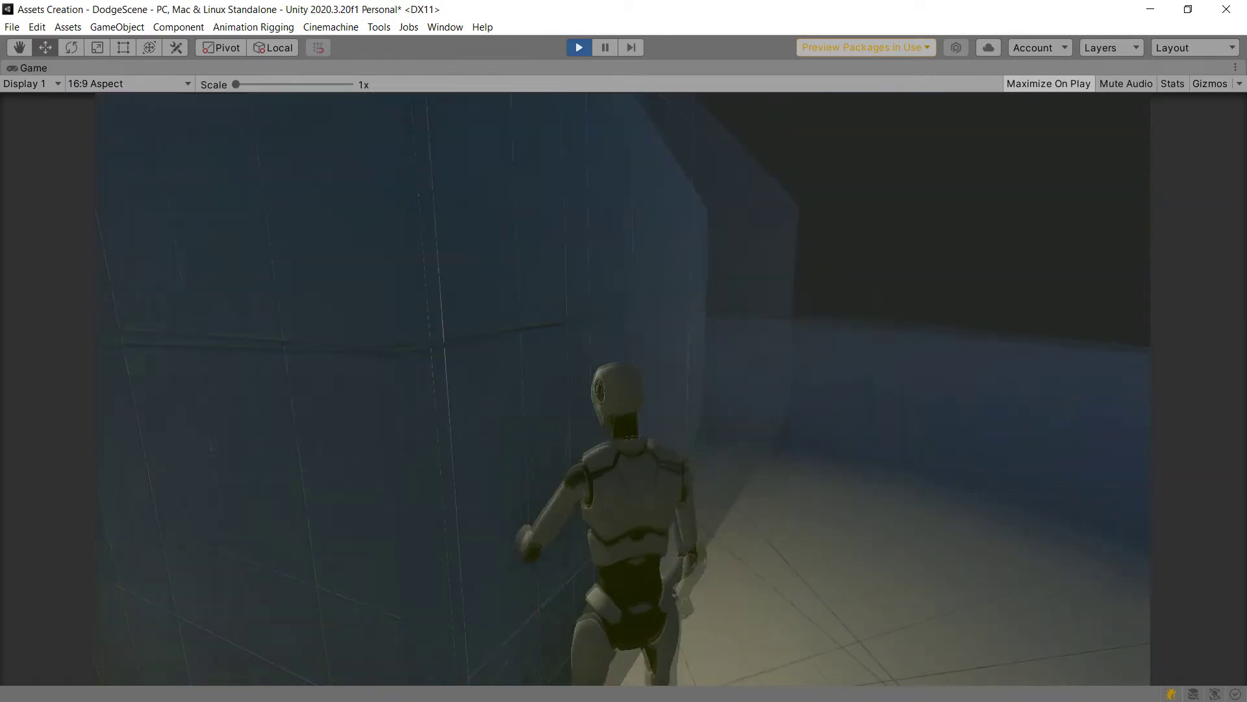
Step: Enter "Some Research" as a Google search in the browser
{"action": "left_click", "coordinate": [631, 340]}
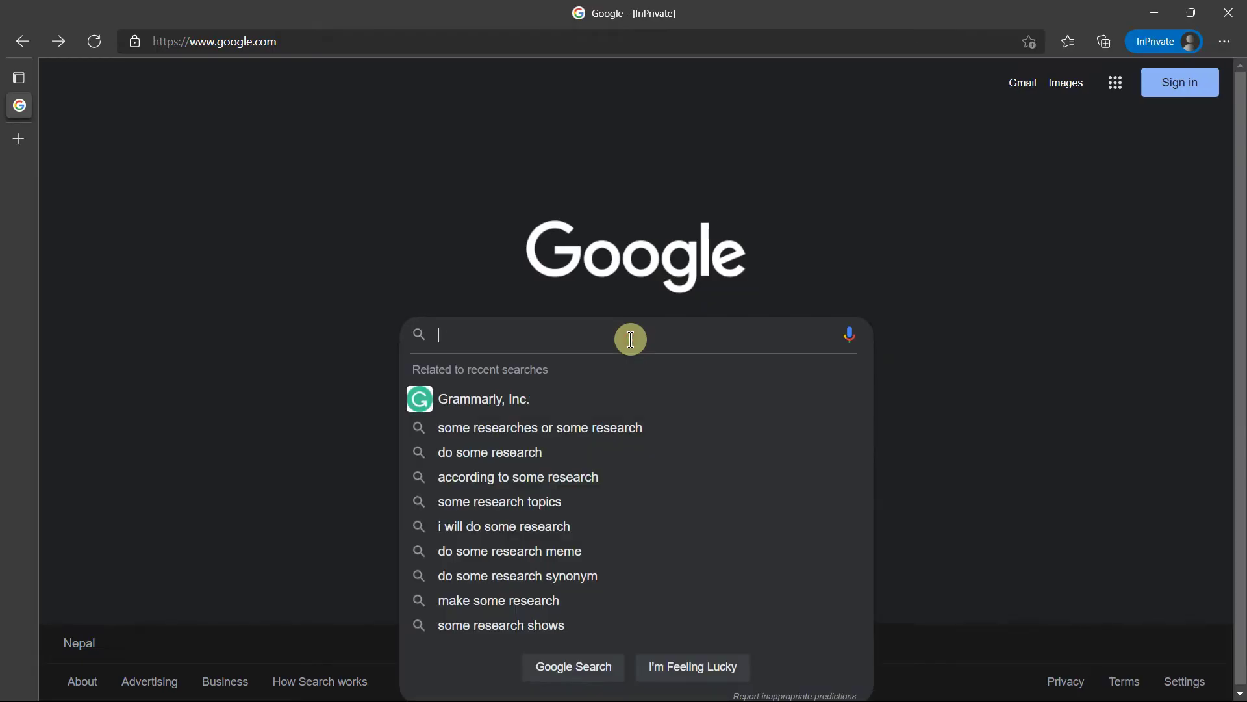
{"action": "type", "text": "Some "}
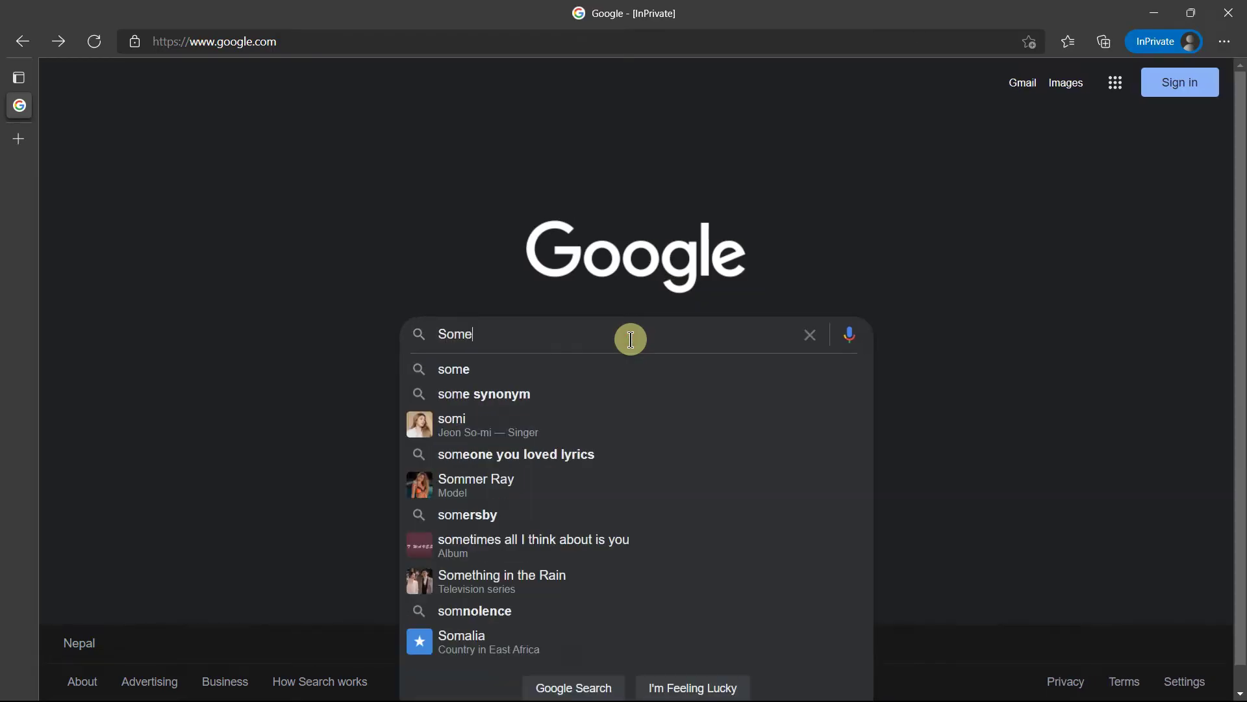
{"action": "type", "text": "Research"}
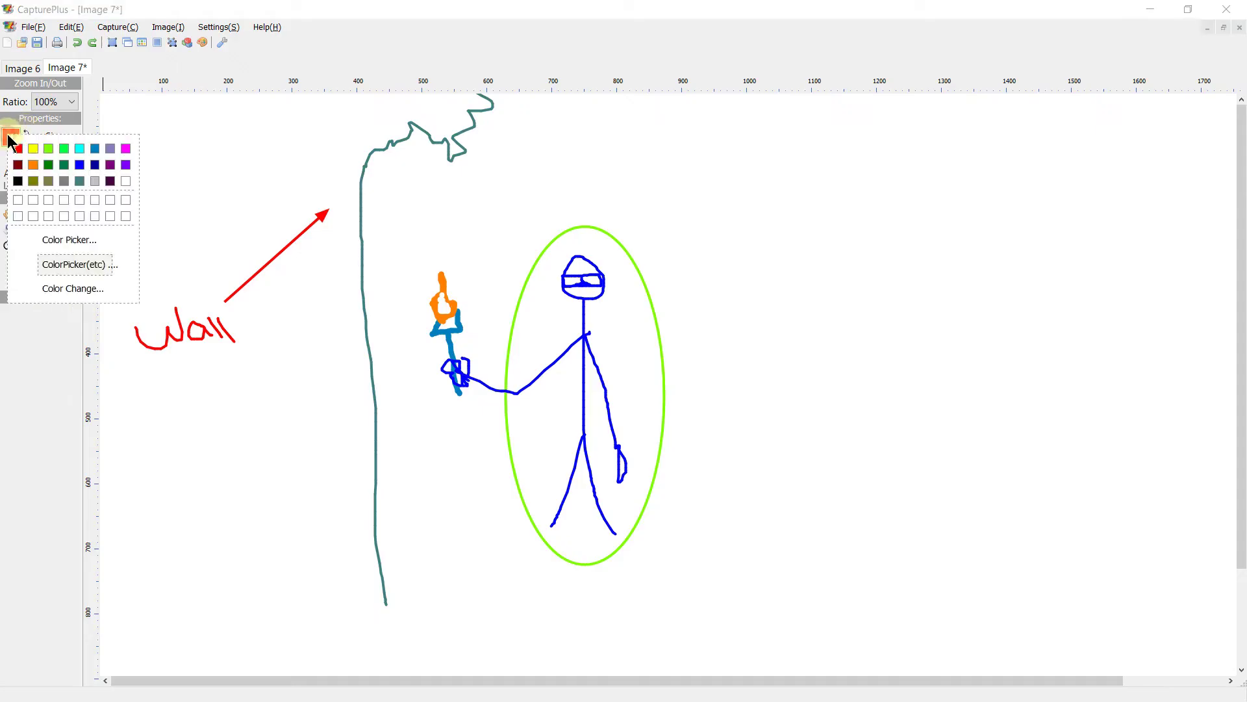
Step: Draw a green ray line from the character's body toward the wall in the CapturePlus diagram
{"action": "left_click", "coordinate": [72, 148]}
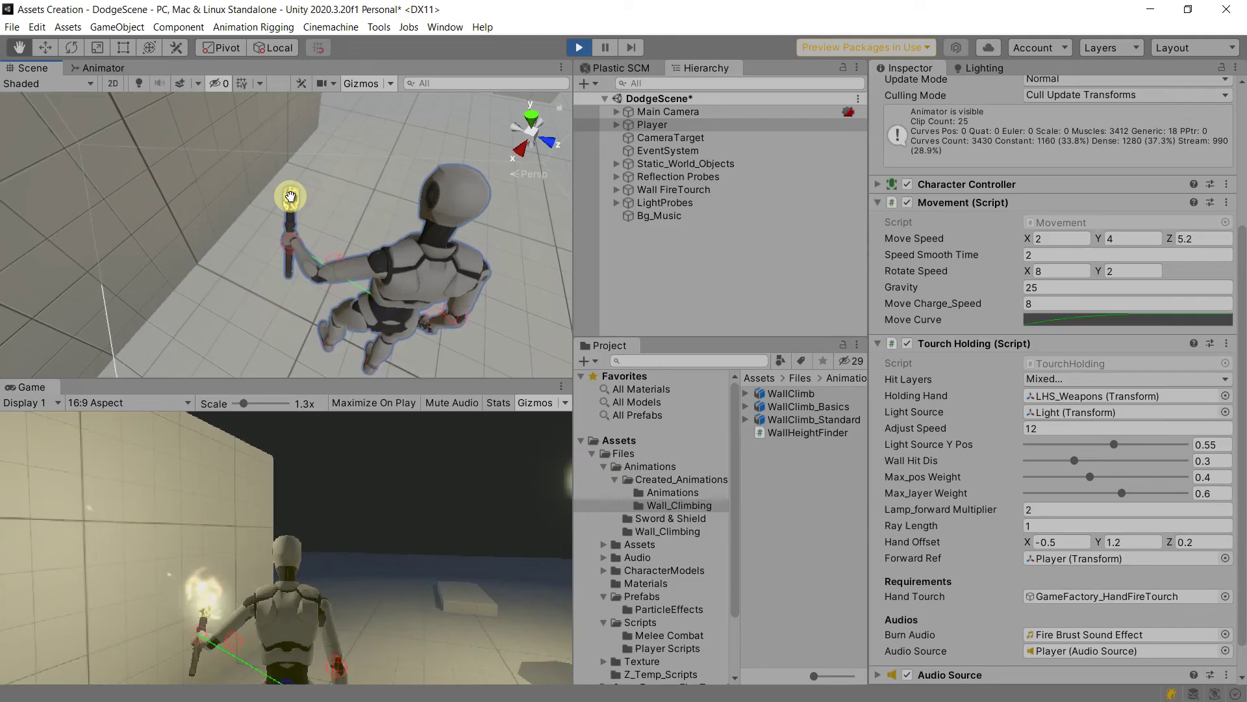
{"action": "mouse_move", "coordinate": [299, 203]}
{"action": "left_mouse_down", "text": "alt"}
{"action": "mouse_move", "coordinate": [371, 231]}
{"action": "mouse_move", "coordinate": [387, 223]}
{"action": "mouse_move", "coordinate": [362, 220]}
{"action": "mouse_move", "coordinate": [404, 256]}
{"action": "left_mouse_up", "text": "alt"}
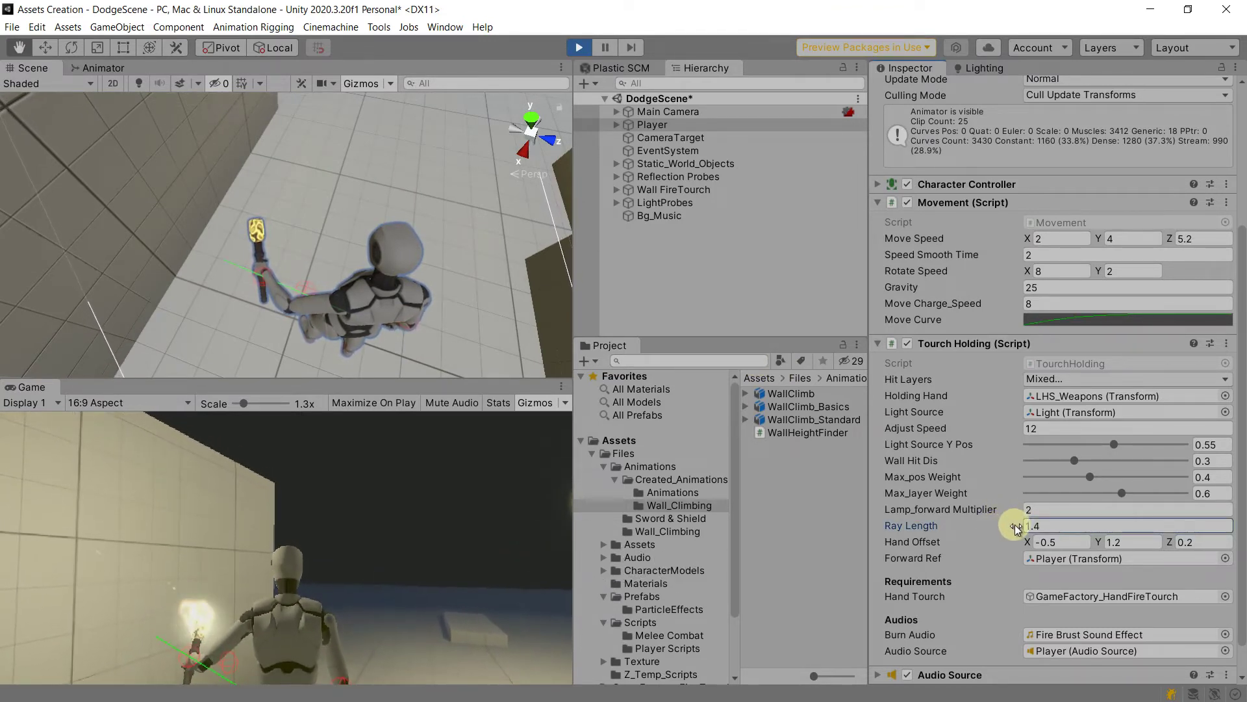
Step: Switch to Unity and examine the debug ray from the player toward the torch hand in the Scene view
{"action": "scroll", "coordinate": [312, 270], "scroll_direction": "up", "scroll_amount": 4}
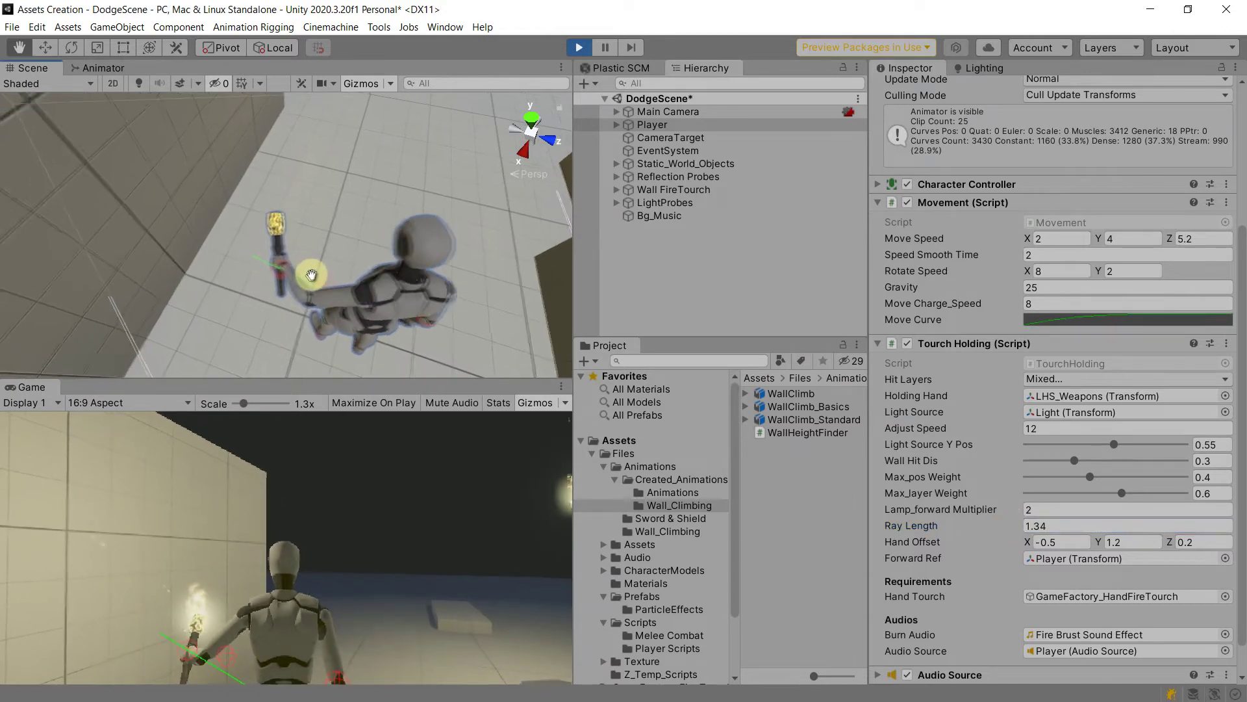
{"action": "left_click_drag", "start_coordinate": [324, 280], "coordinate": [321, 272]}
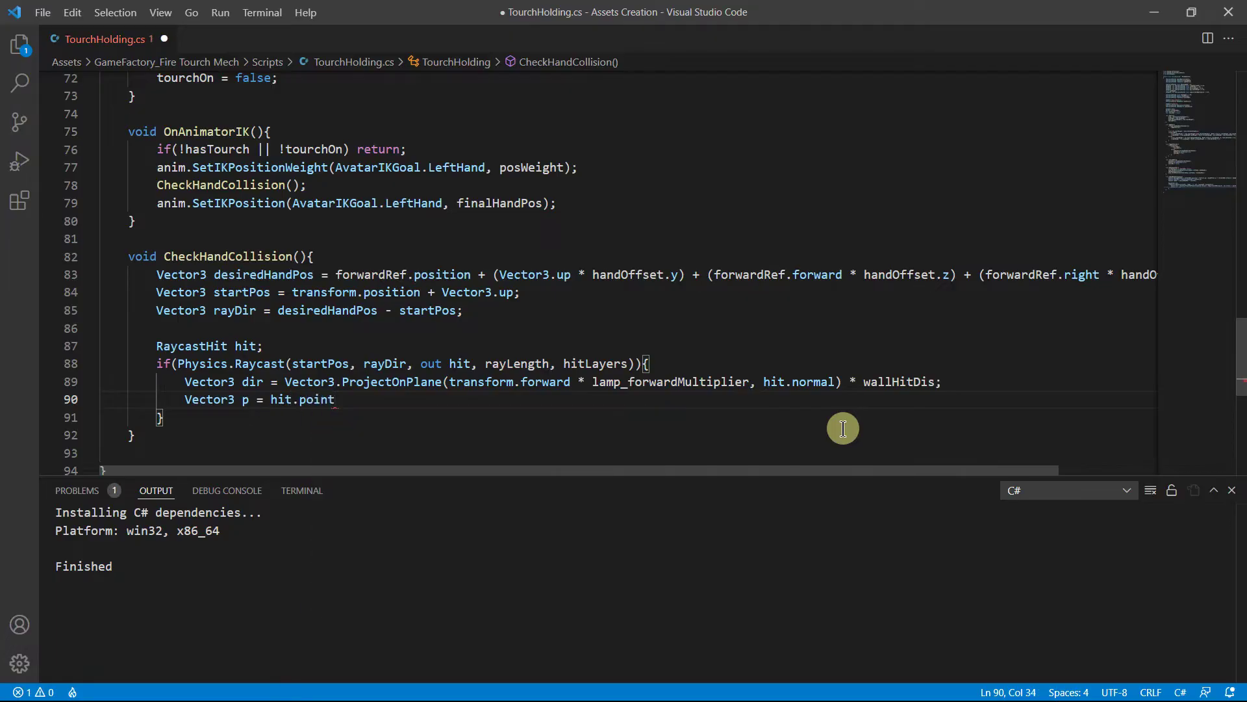
Step: Complete the hit position p in CheckHandCollision as hit.point + hit.normal * wallHitDis
{"action": "type", "text": "+ hit.normal * wallHitDis;"}
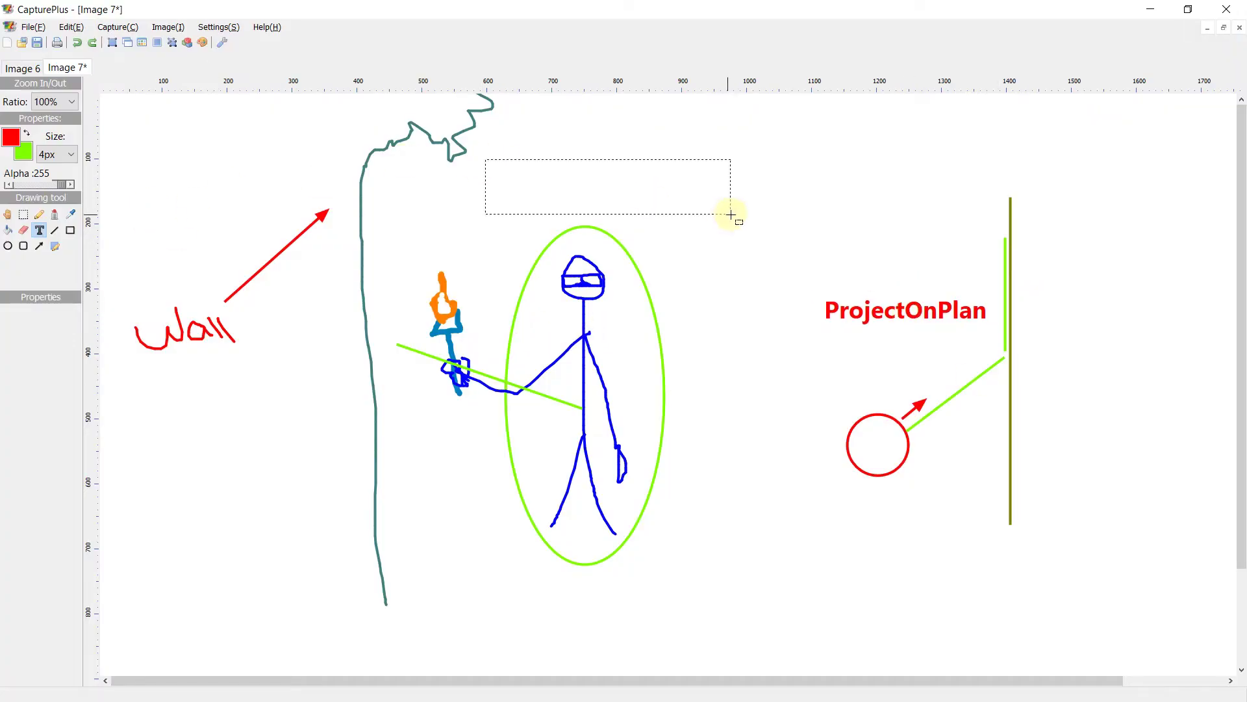
Step: Add a text label above the character in the CapturePlus diagram
{"action": "left_click_drag", "start_coordinate": [731, 214], "coordinate": [730, 215]}
{"action": "key", "text": "ctrl+a"}
{"action": "type", "text": "P"}
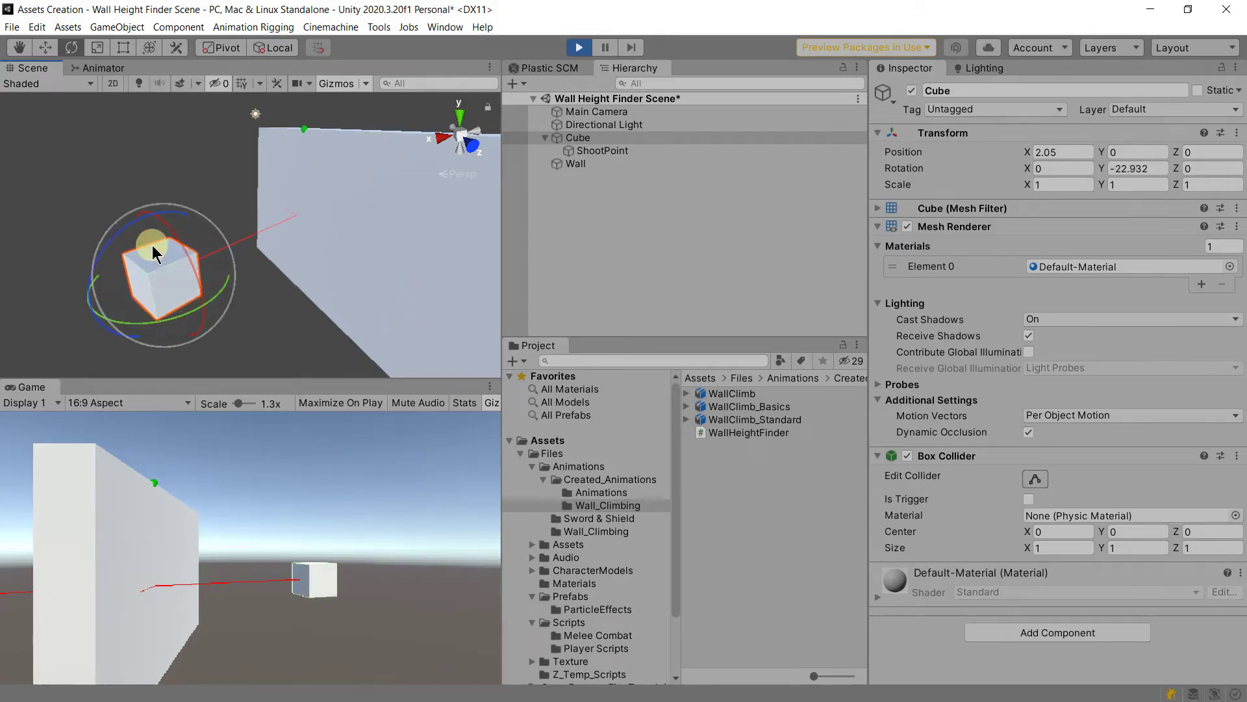
Step: Rotate the Cube in the Wall Height Finder Scene and examine how its ray projects along the wall
{"action": "left_click_drag", "start_coordinate": [108, 247], "coordinate": [129, 205]}
{"action": "left_click_drag", "start_coordinate": [281, 273], "coordinate": [249, 297], "text": "alt"}
{"action": "left_click", "coordinate": [372, 255]}
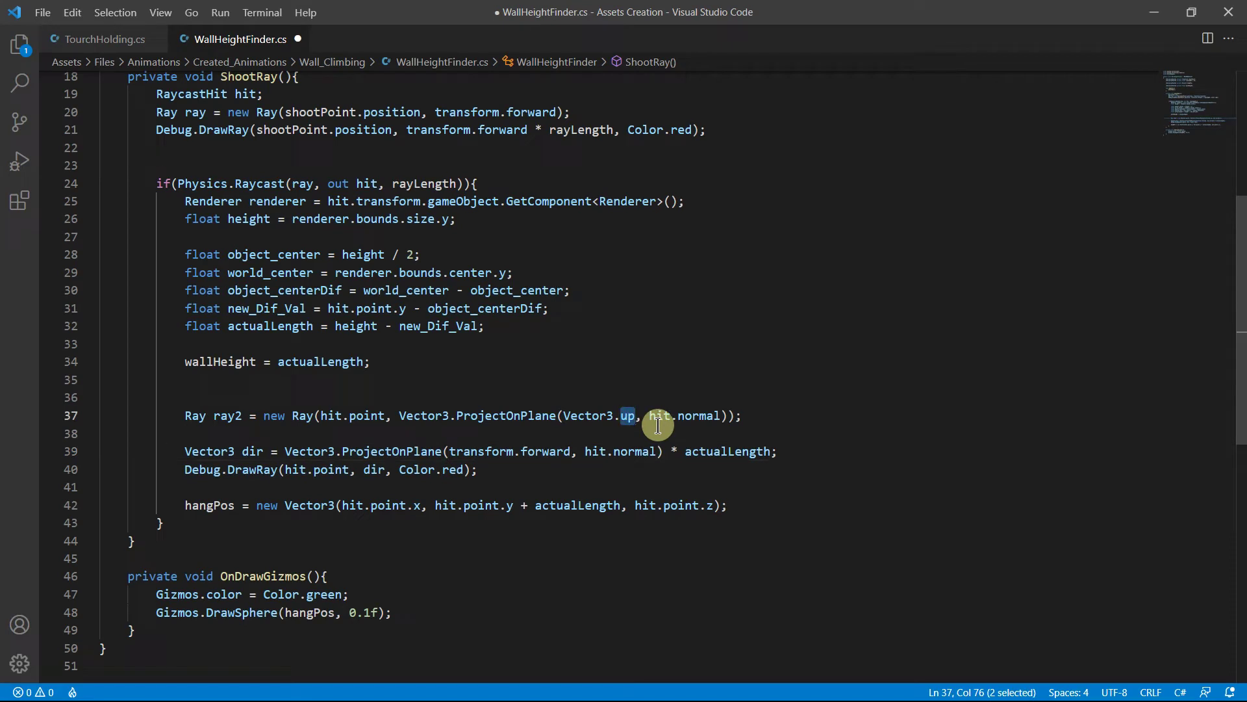
Step: Replace Vector3.up with transform.forward in the ProjectOnPlane call of ray2 in WallHeightFinder.cs
{"action": "type", "text": "transfo"}
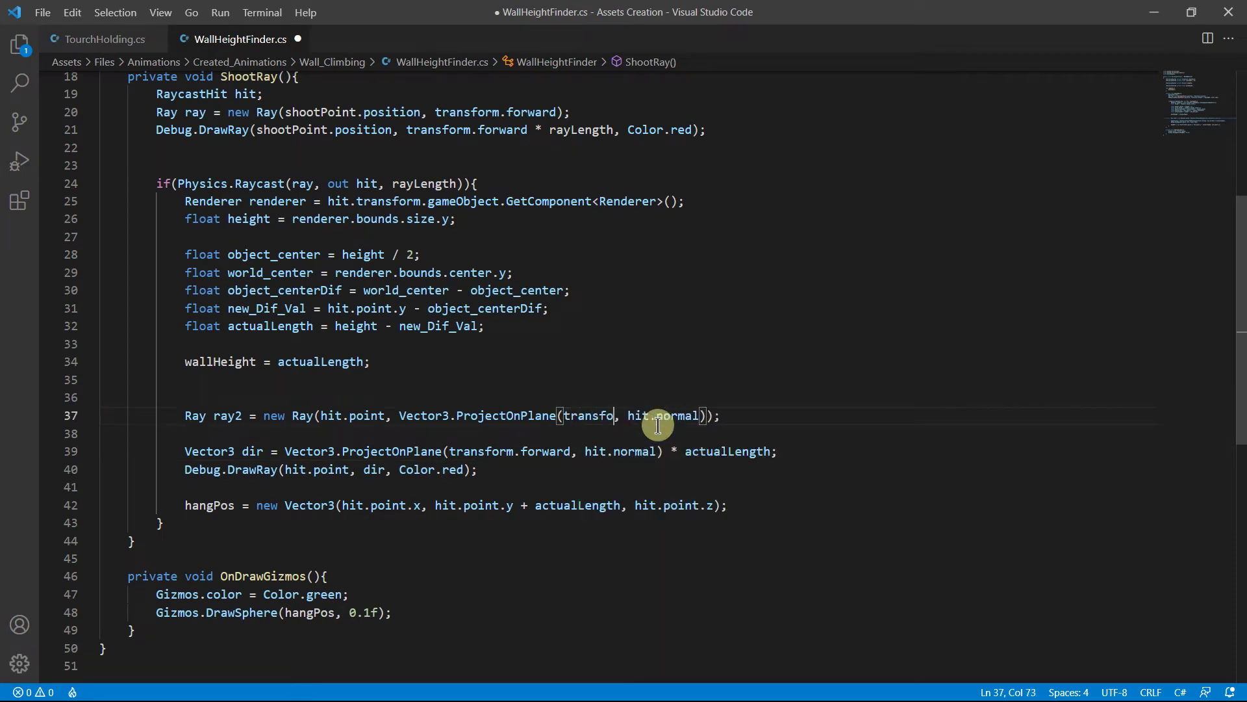
{"action": "type", "text": "rm.forwardd"}
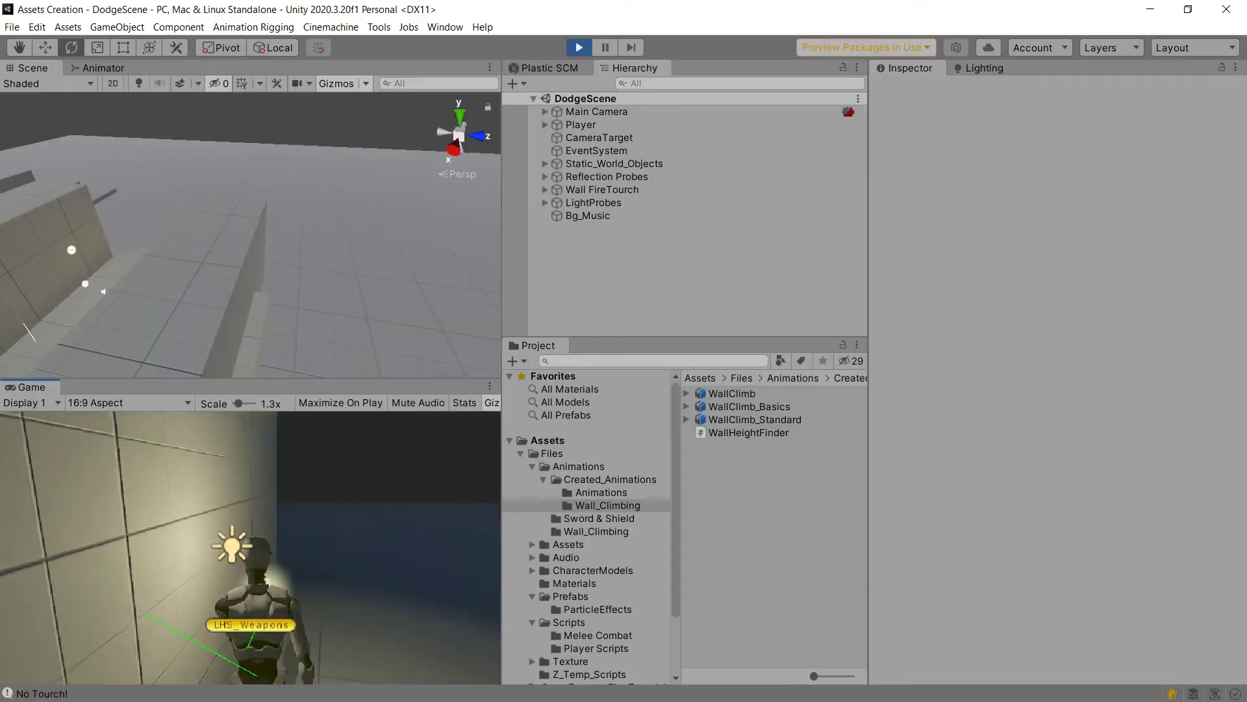
Step: Walk the player along the wall in DodgeScene to examine the torch hand's ray and position
{"action": "key", "text": "w"}
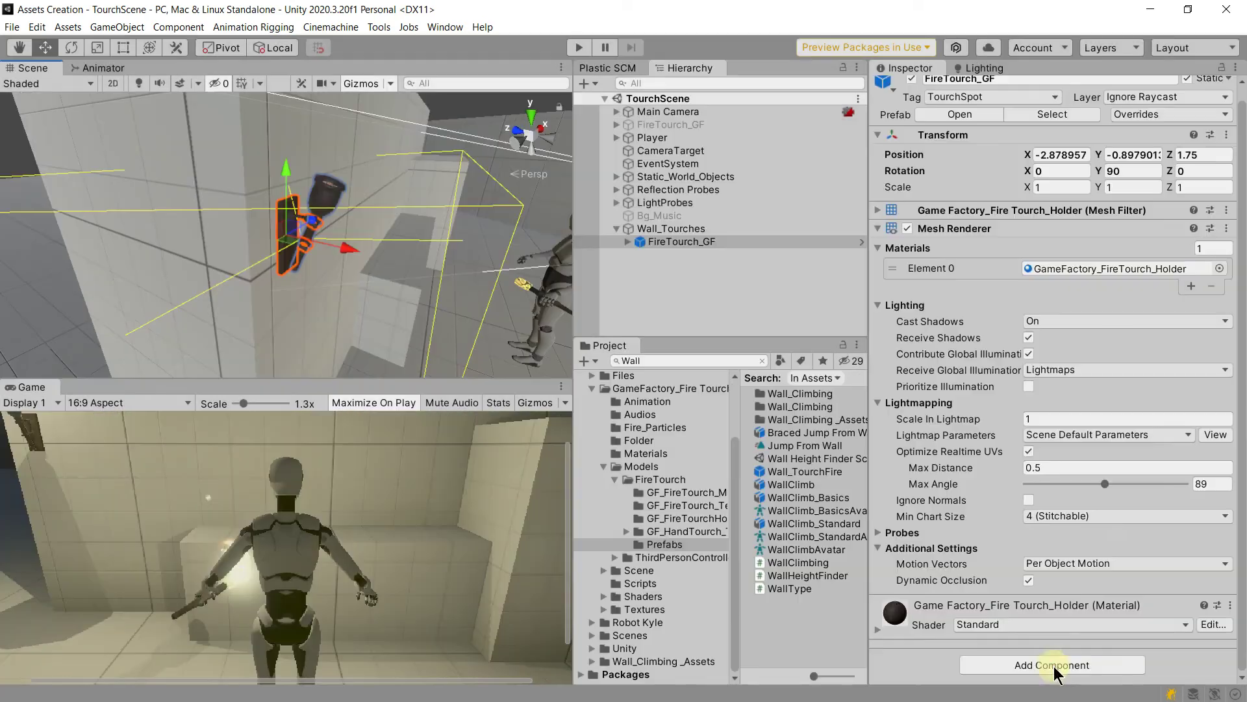
Step: Add a Box Collider to FireTourch_GF and make it a trigger with size X 0.8770323, Y 2.096181, Z 0.88
{"action": "left_click", "coordinate": [1055, 664]}
{"action": "type", "text": "box"}
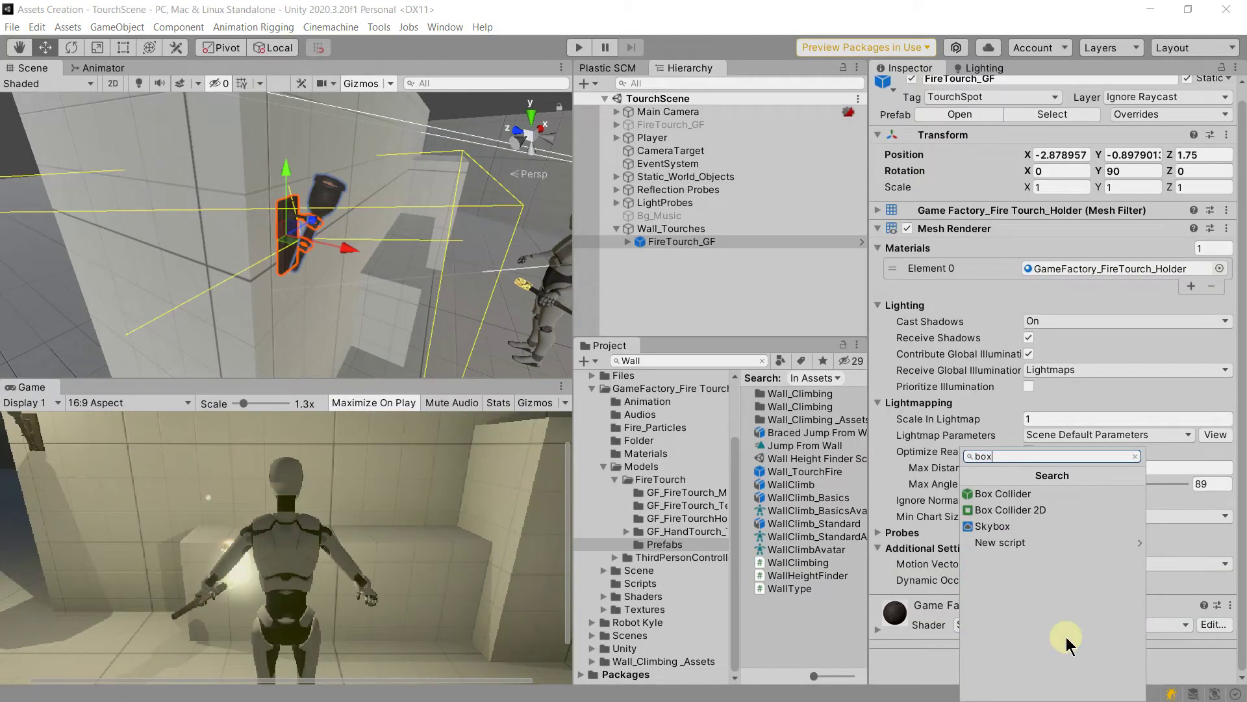
{"action": "key", "text": "Return"}
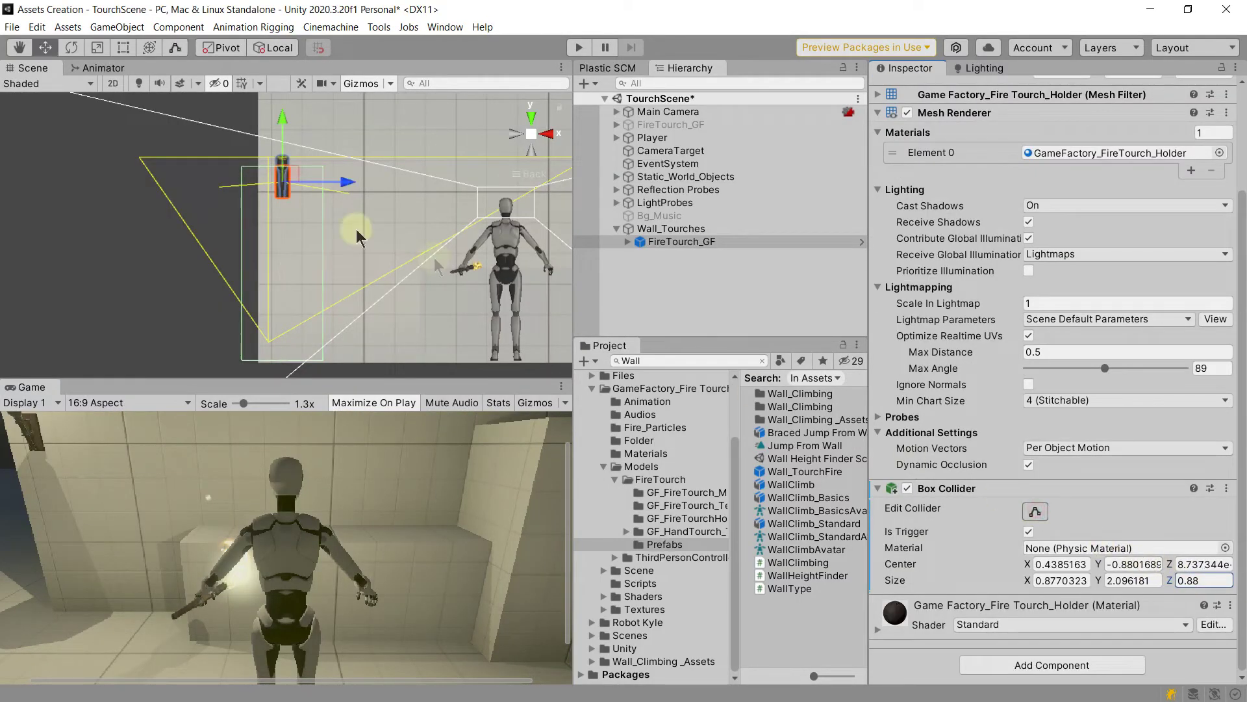
Step: Examine the trigger volume around the wall torch and the tag and layer assigned to FireTourch_GF
{"action": "left_click_drag", "start_coordinate": [253, 189], "coordinate": [514, 170], "text": "alt"}
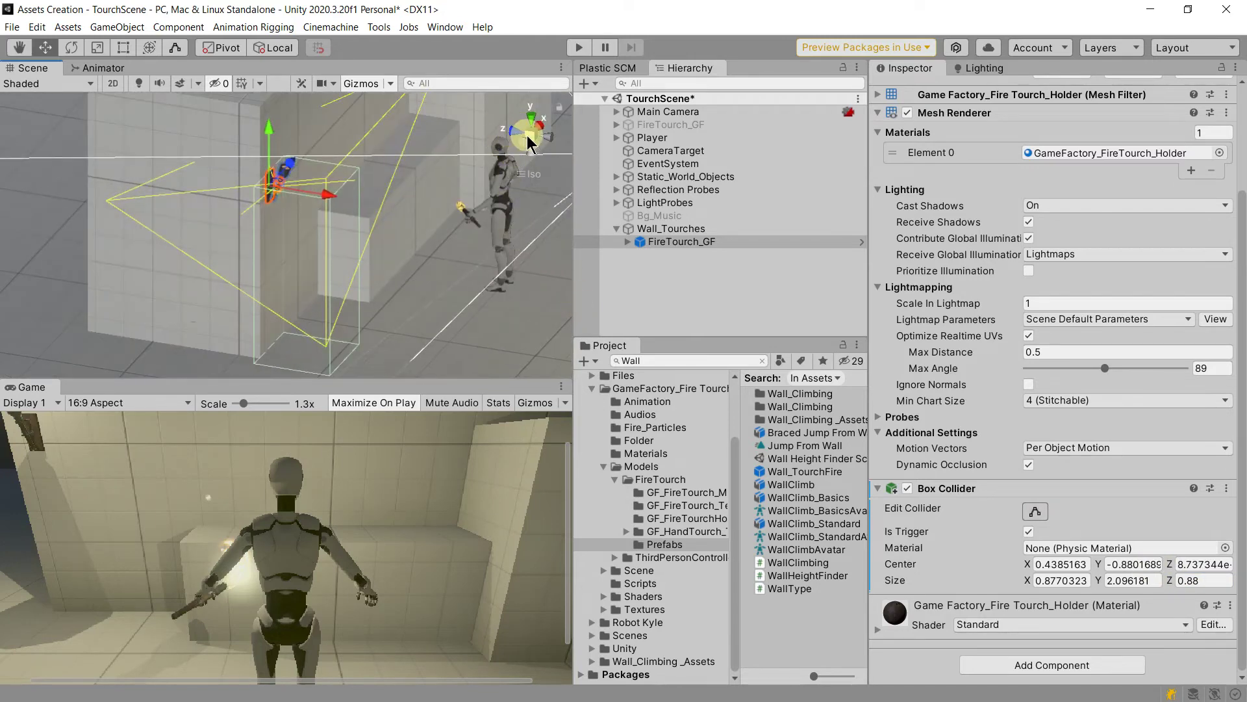
{"action": "left_click", "coordinate": [528, 137]}
{"action": "left_click_drag", "start_coordinate": [453, 199], "coordinate": [371, 201], "text": "alt"}
{"action": "middle_click_drag", "start_coordinate": [388, 231], "coordinate": [388, 232]}
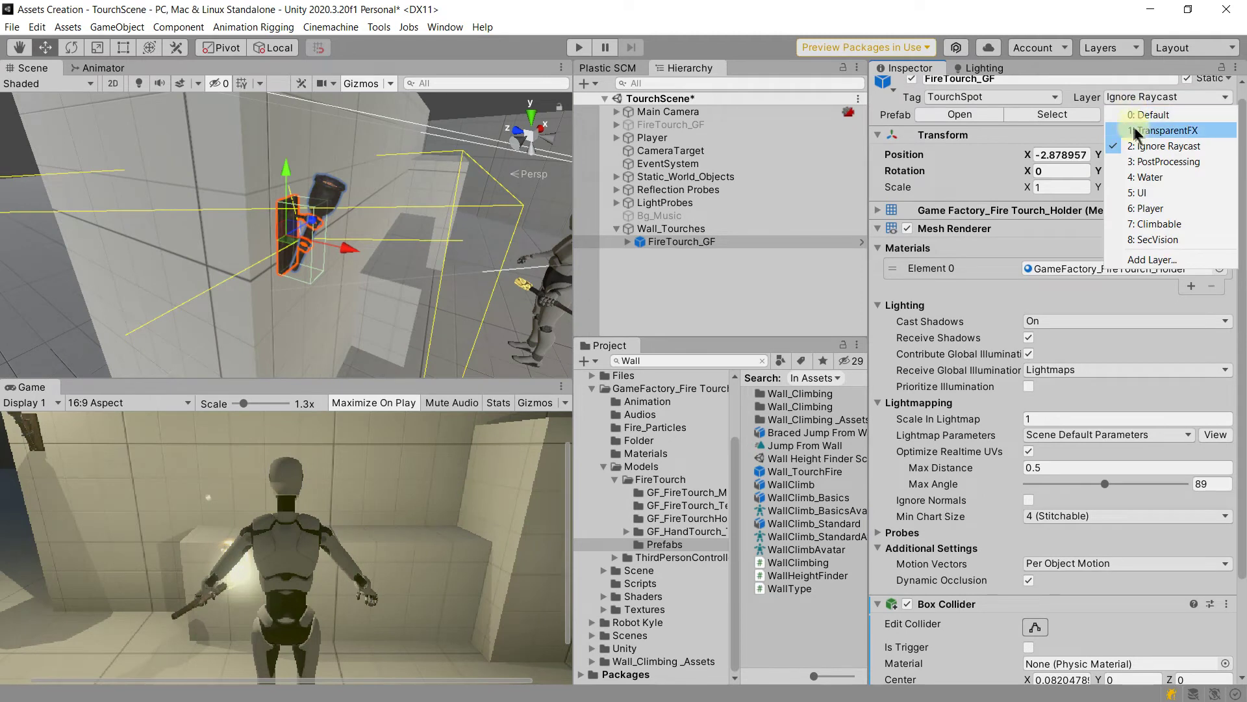
{"action": "left_click", "coordinate": [1014, 98]}
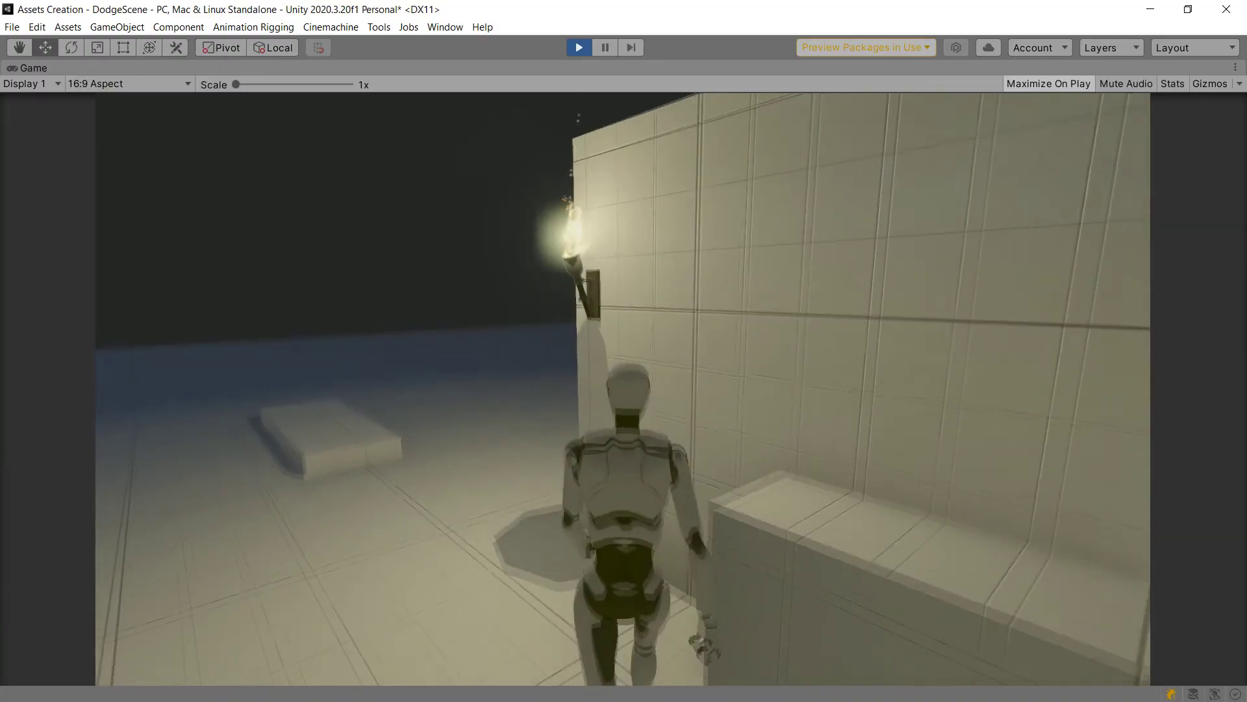
Step: Playtest picking up the wall torch in DodgeScene and walk the player along the wall with it
{"action": "key", "text": "s"}
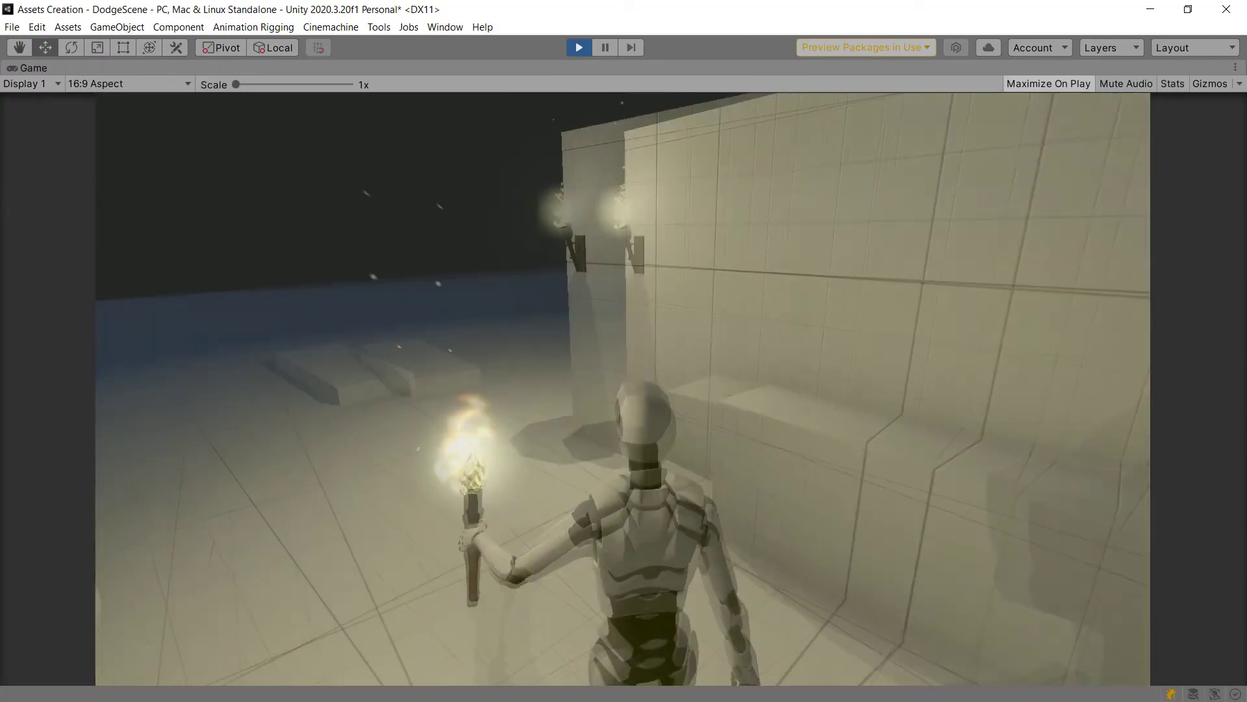
{"action": "key", "text": "w"}
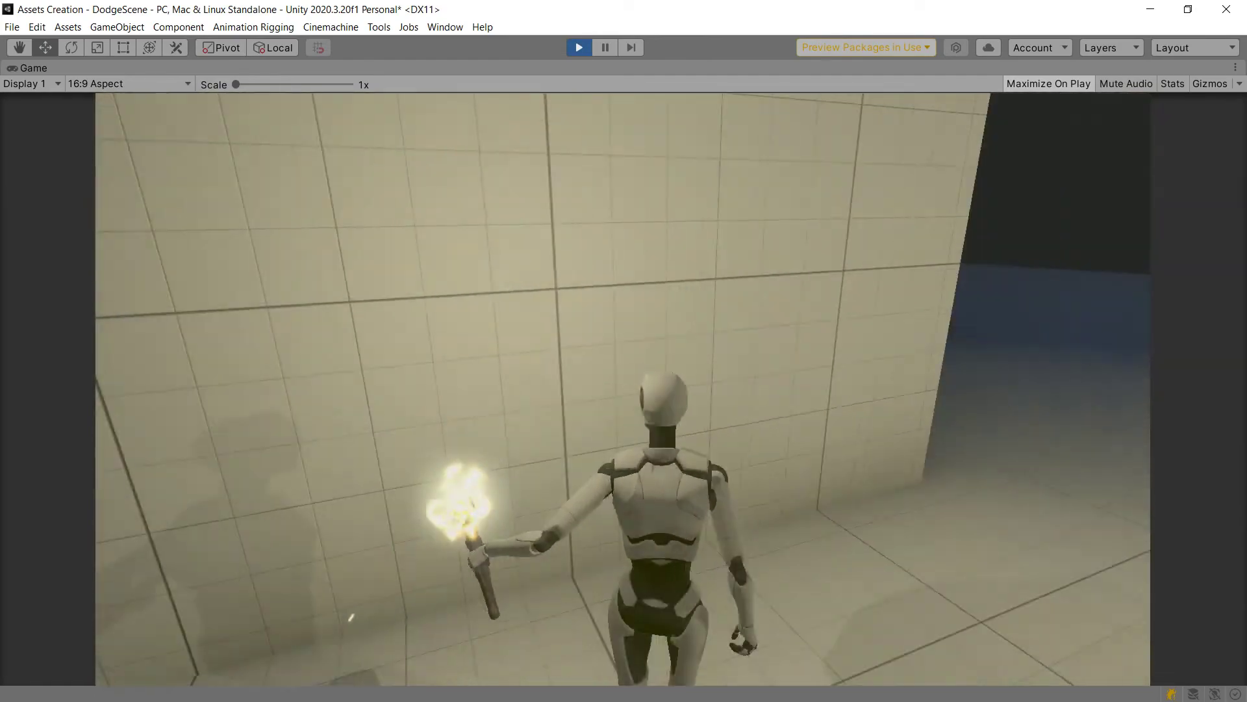
Step: Switch to Visual Studio Code and review TourchHolding.cs down to the OnTriggerStay method
{"action": "left_click", "coordinate": [1184, 102]}
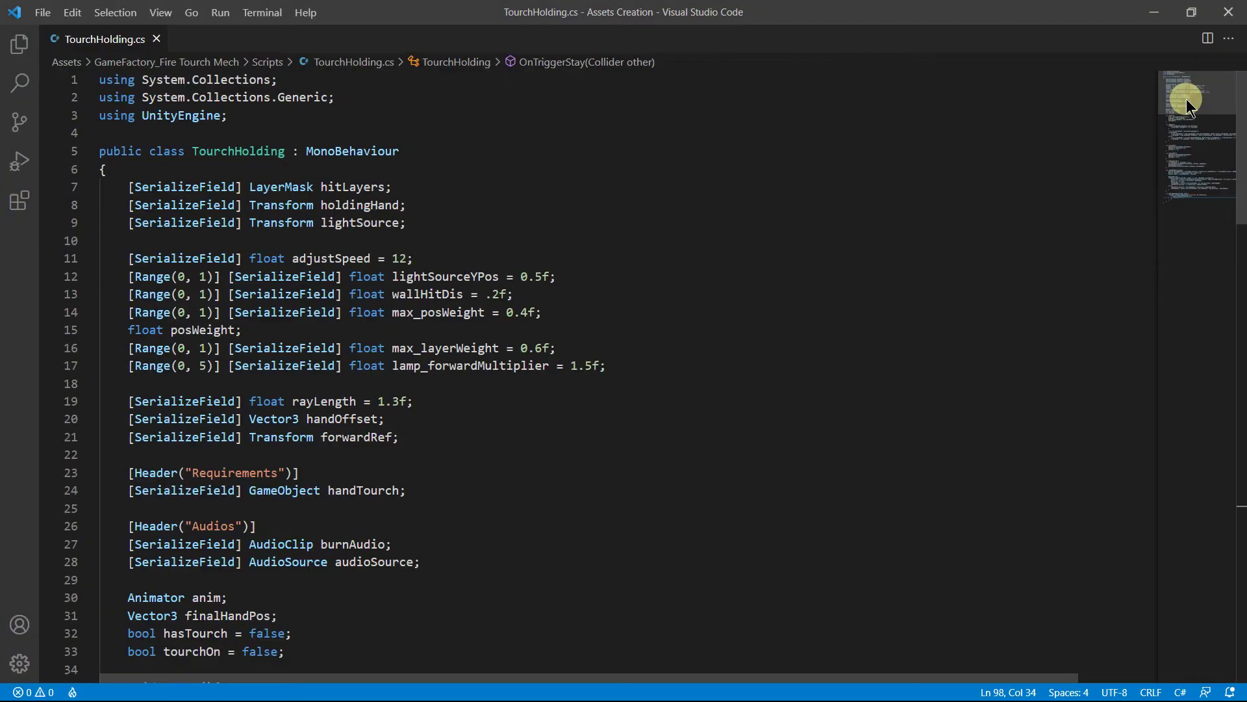
{"action": "left_click_drag", "start_coordinate": [1187, 98], "coordinate": [1186, 196]}
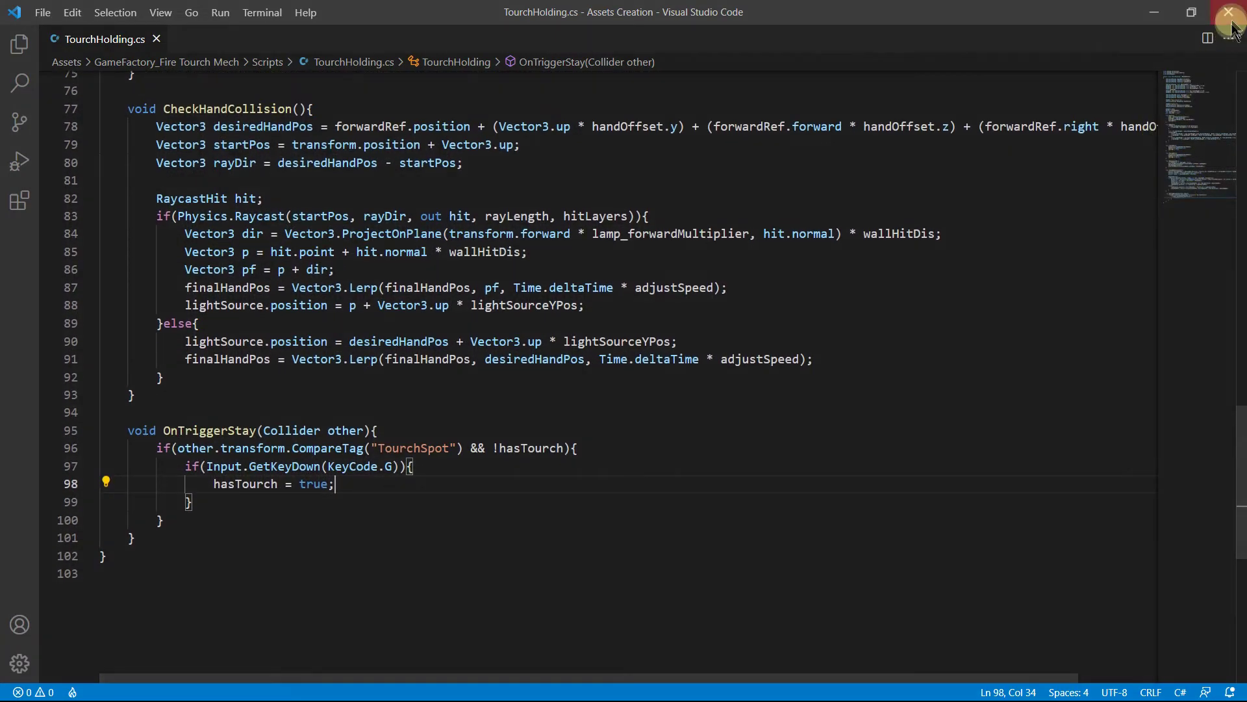